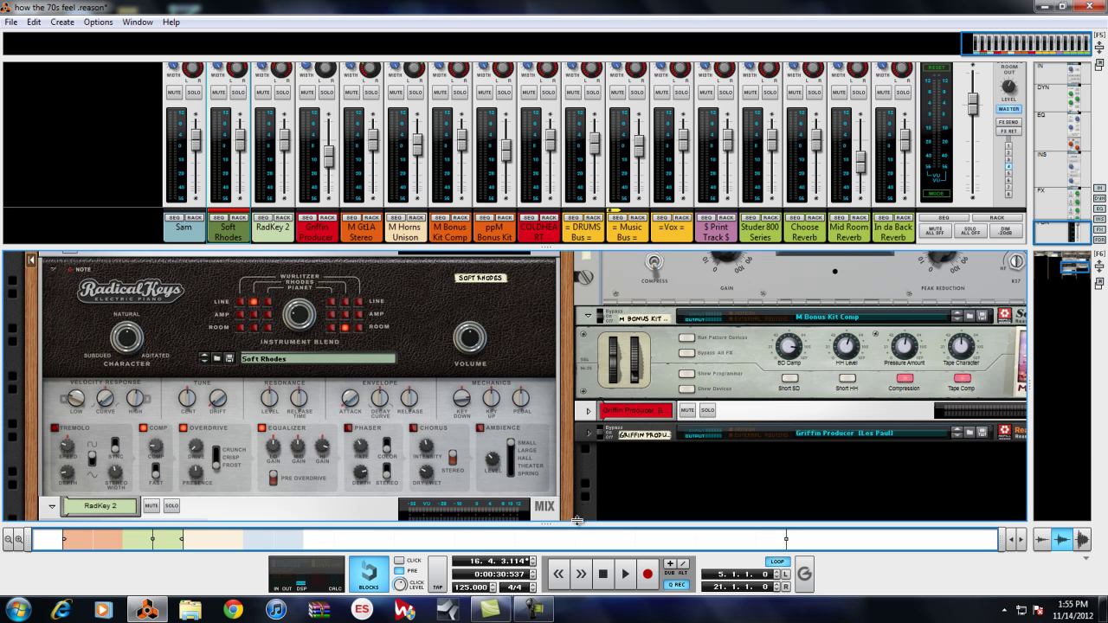
# - Play a short stretch of the song from bar 16 and stop playback
pyautogui.moveTo(579, 523); pyautogui.dragTo(601, 574)
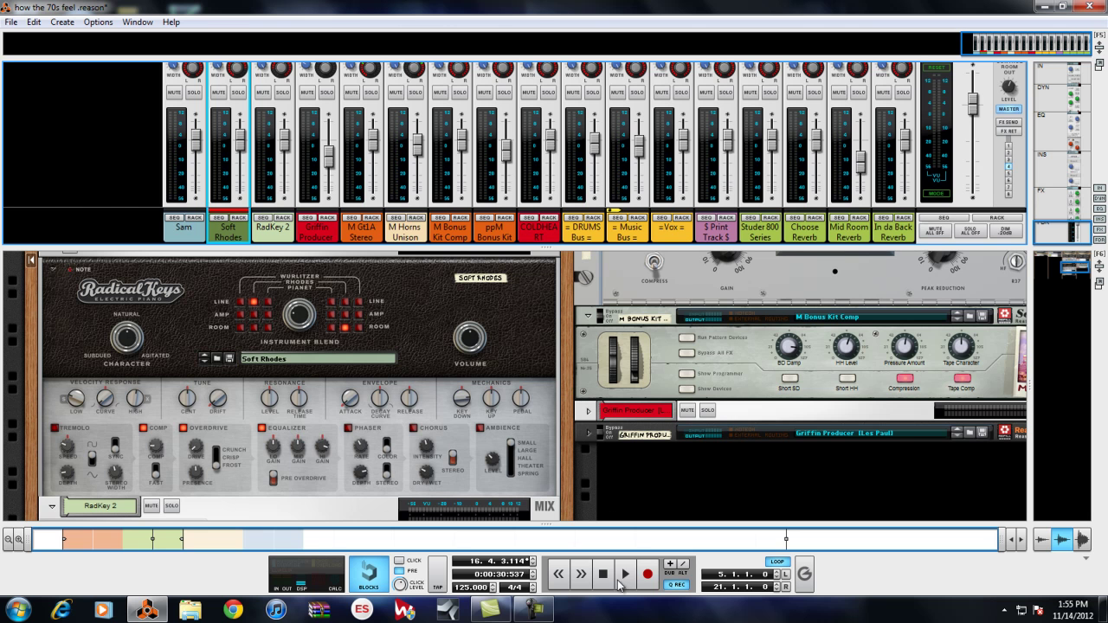
pyautogui.click(623, 580)
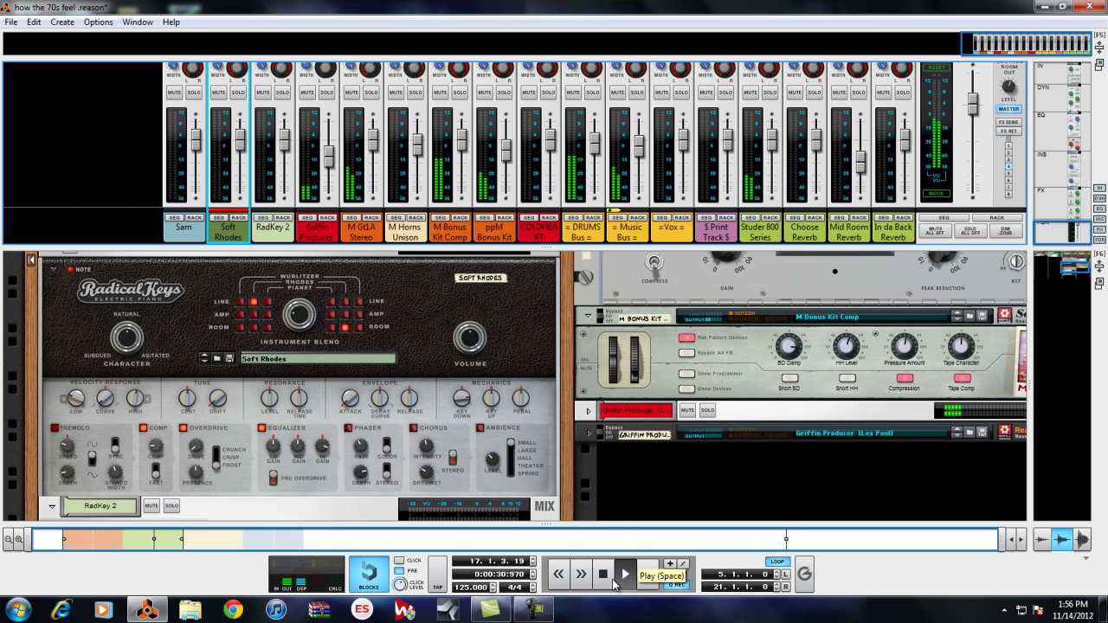
pyautogui.click(611, 580)
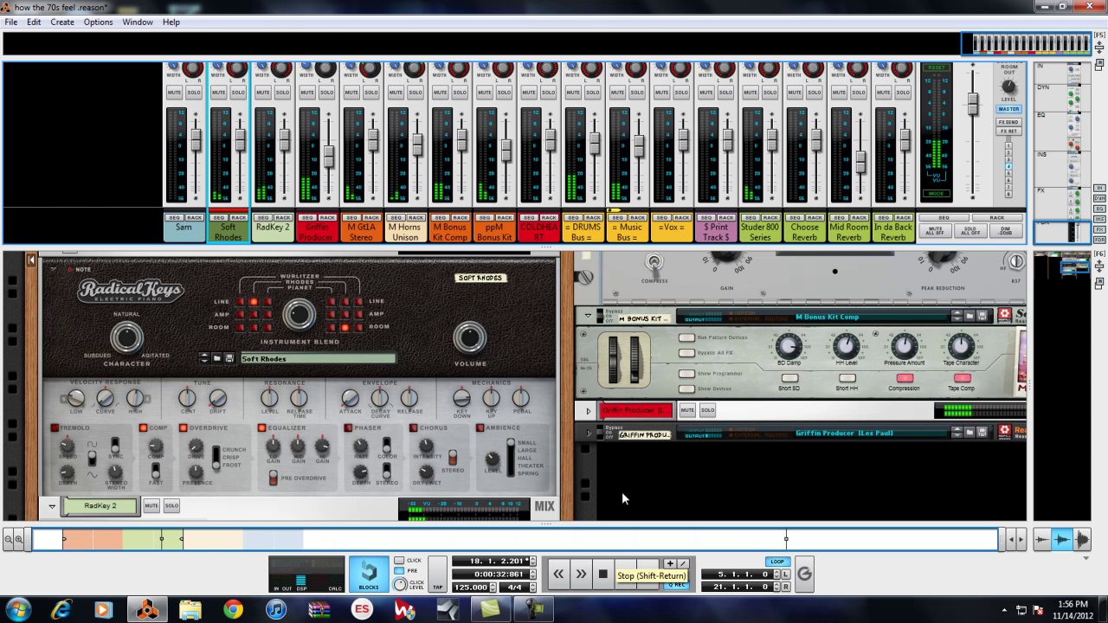
# - Create an audio track directly below the M Bonus Kit Comp device in the rack
pyautogui.moveTo(568, 327); pyautogui.dragTo(392, 392)
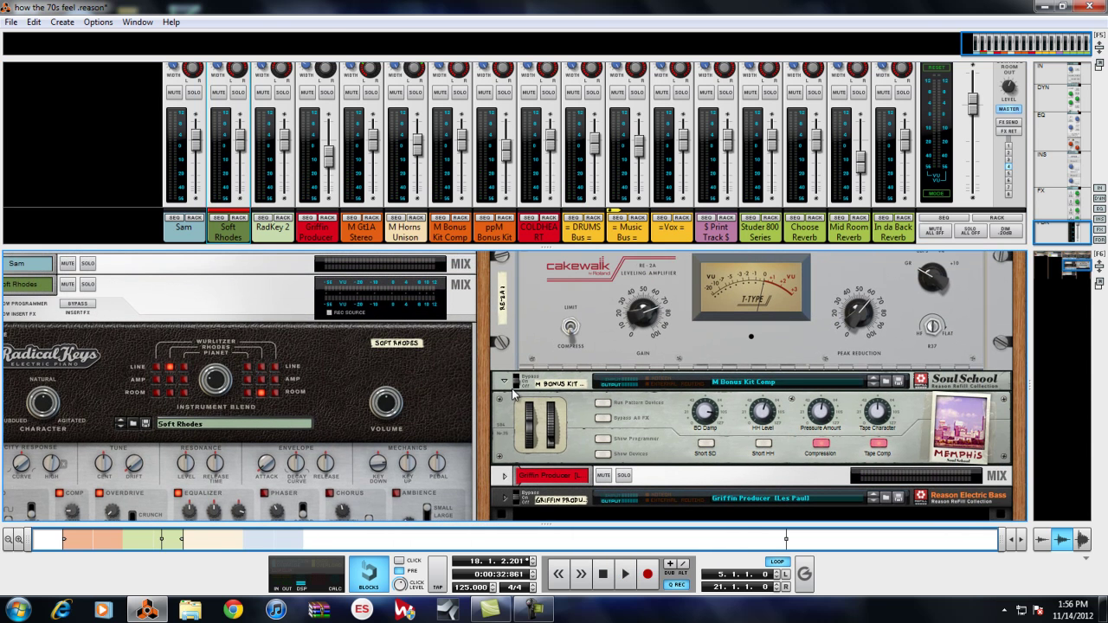
pyautogui.rightClick(511, 450)
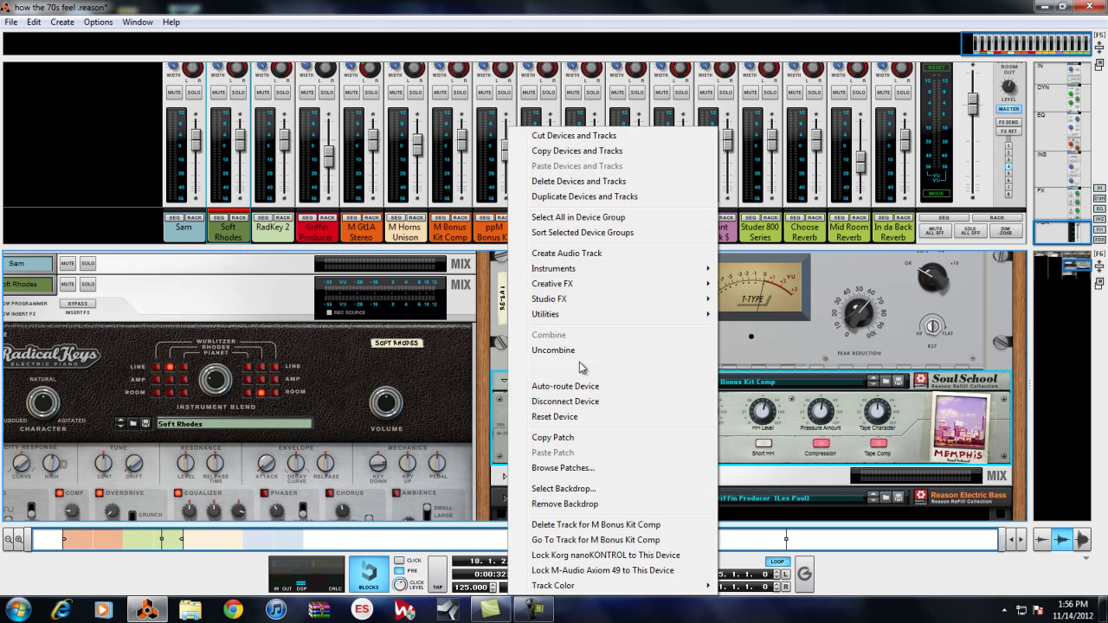
pyautogui.click(654, 253)
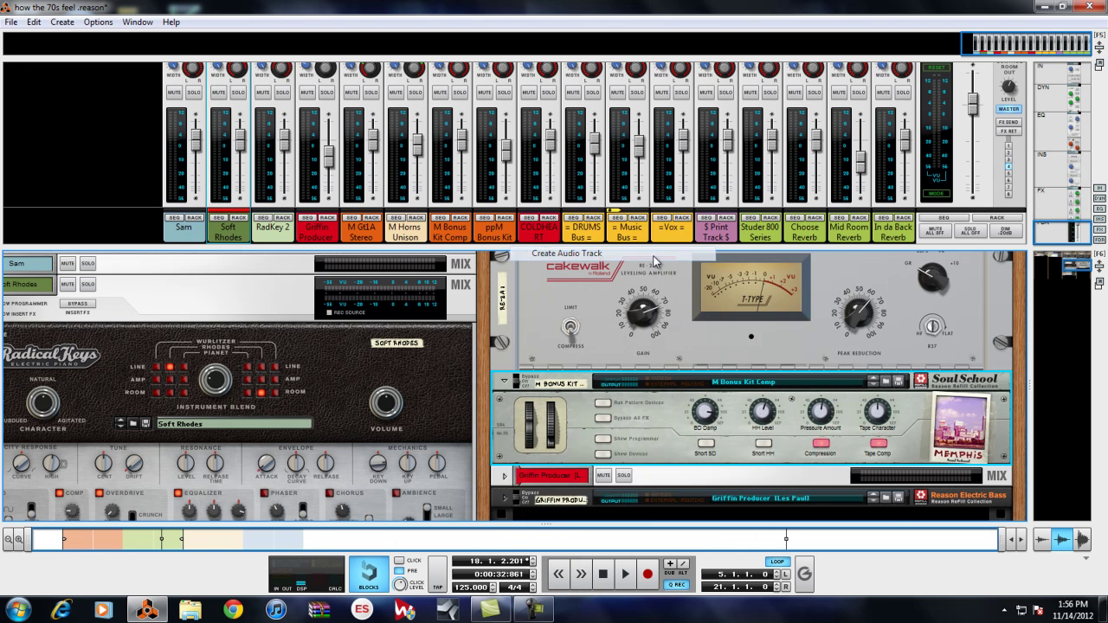
pyautogui.click(505, 476)
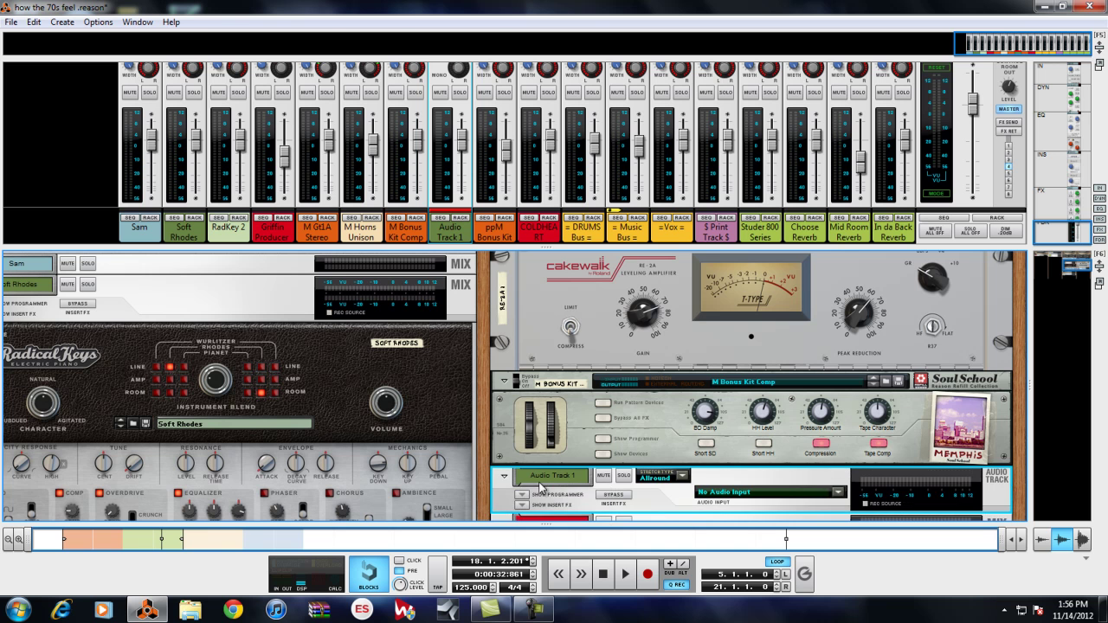
pyautogui.moveTo(484, 496); pyautogui.dragTo(539, 407)
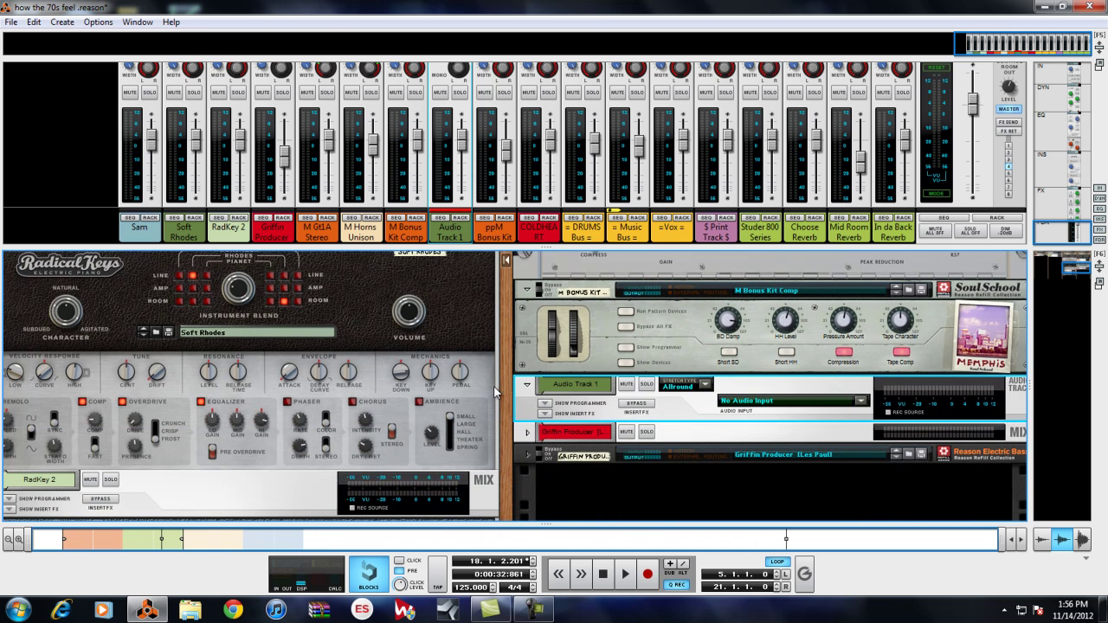
# - Unfold the Master Section in the rack to examine it, fold it again and return to the new audio track
pyautogui.moveTo(504, 367); pyautogui.dragTo(477, 582)
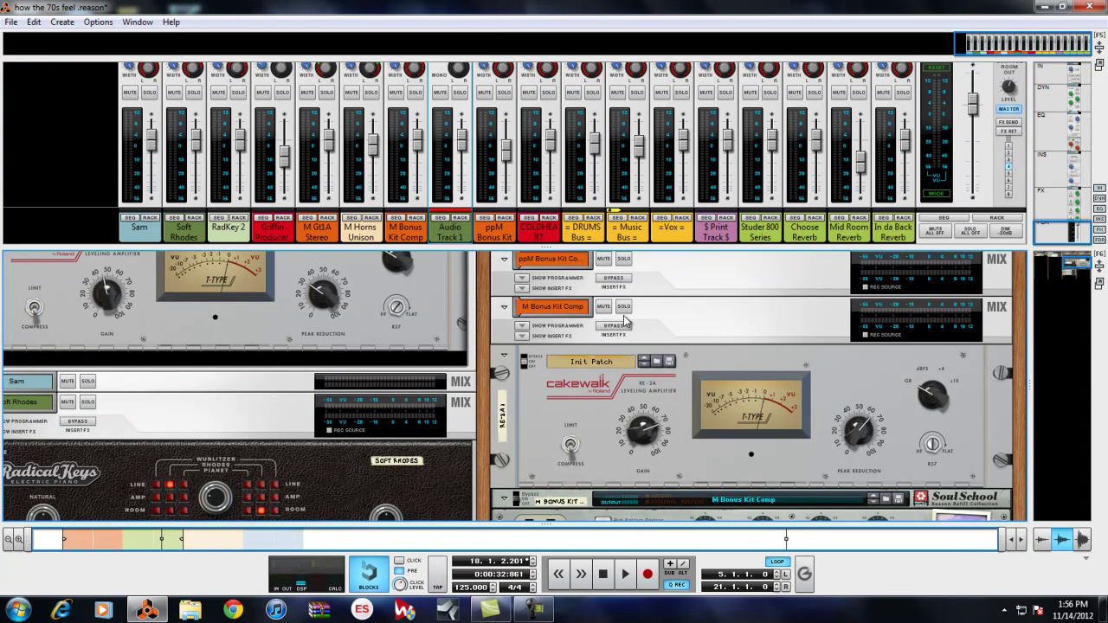
pyautogui.moveTo(485, 377); pyautogui.dragTo(508, 621)
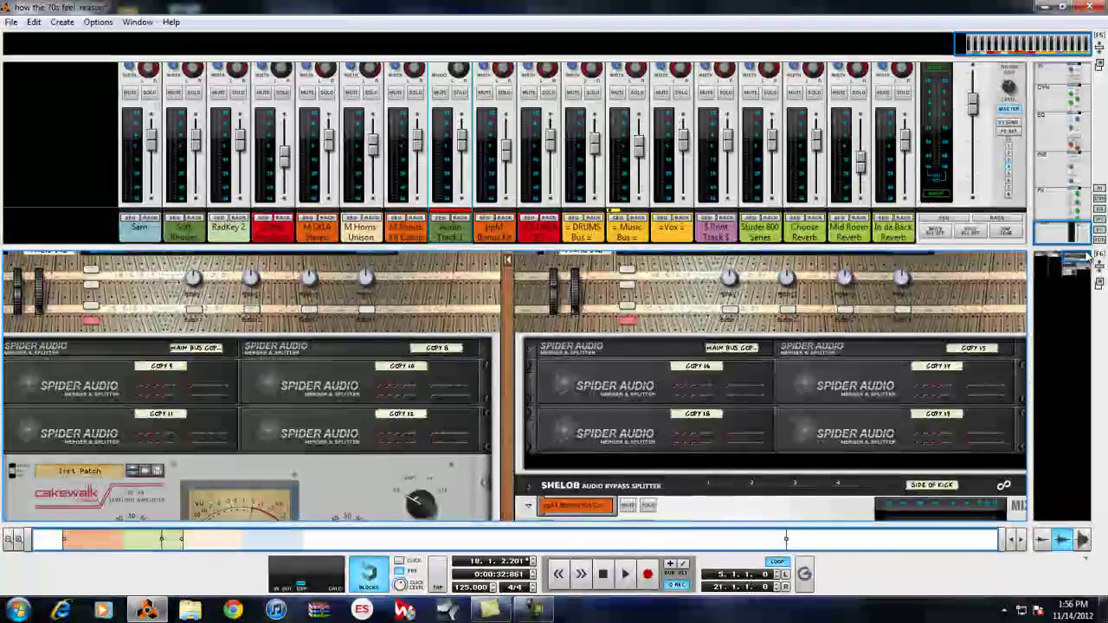
pyautogui.moveTo(1080, 254); pyautogui.dragTo(1049, 253)
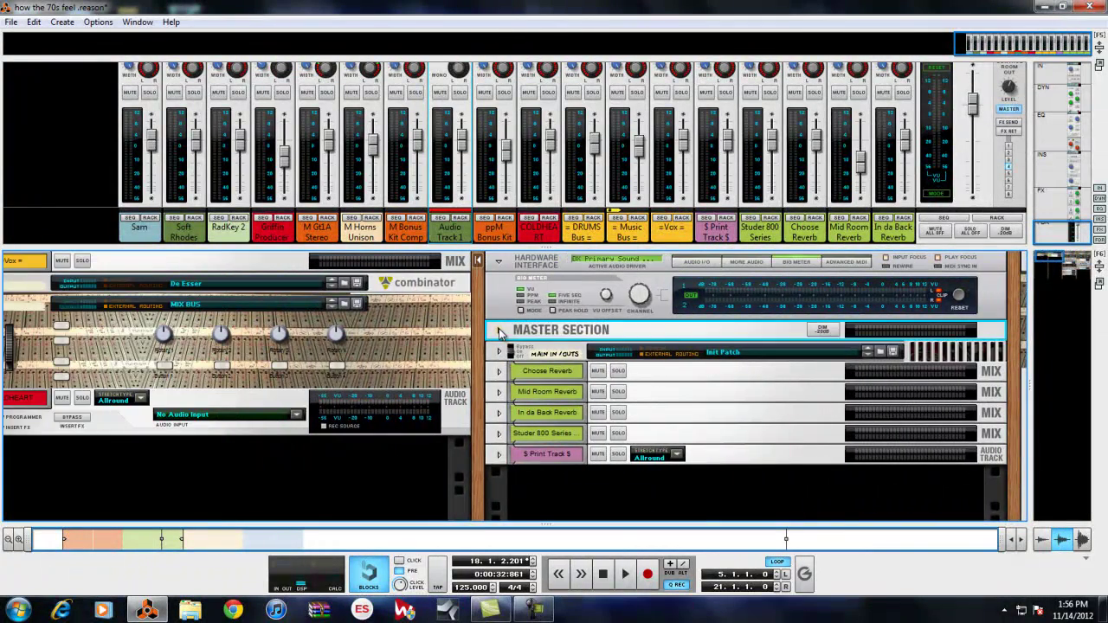
pyautogui.click(500, 330)
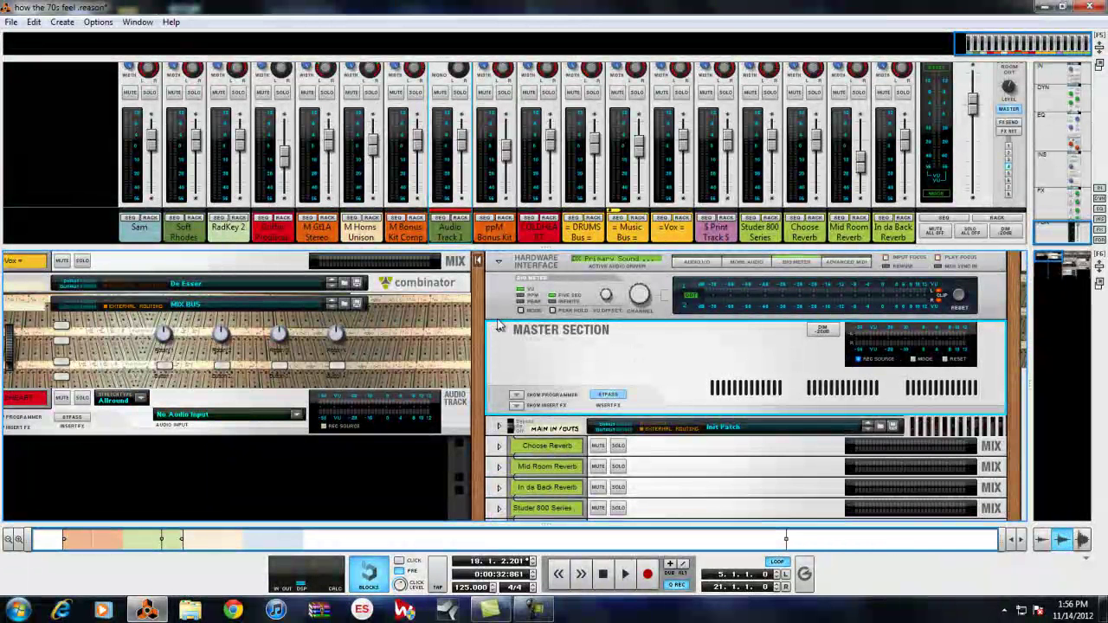
pyautogui.click(499, 330)
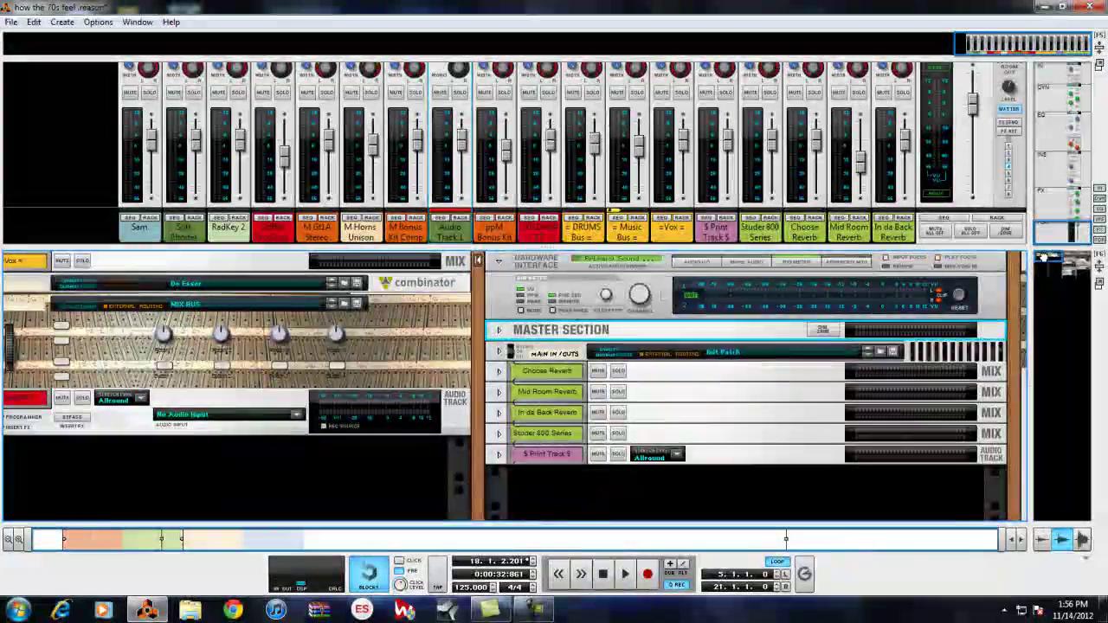
pyautogui.moveTo(1044, 258); pyautogui.dragTo(1076, 270)
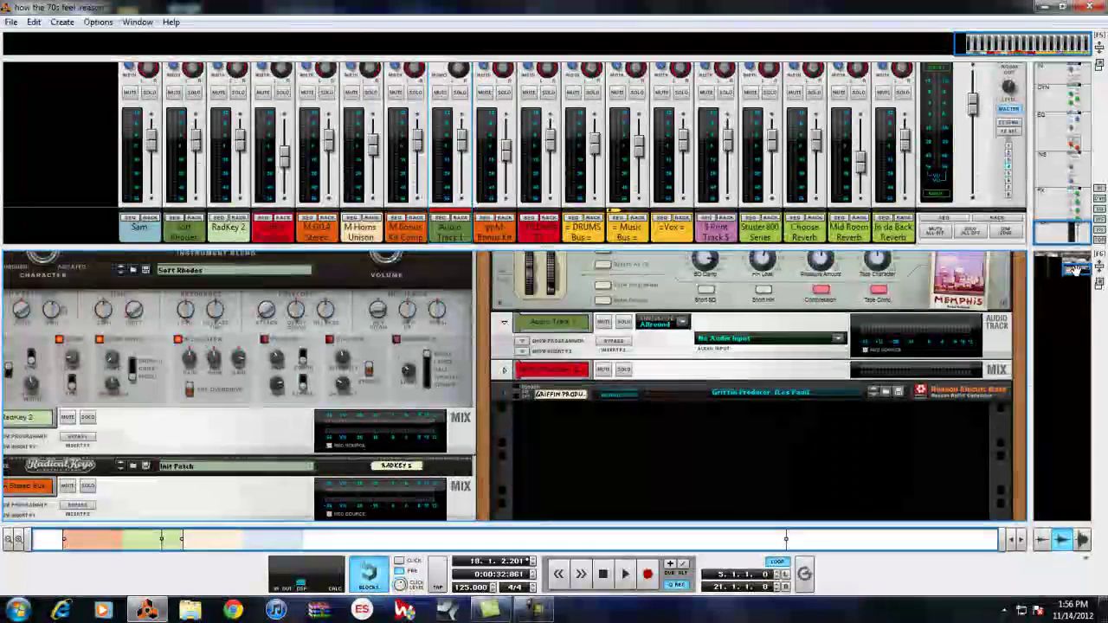
# - Rename the new audio track "pM Bonus Kit Comp", reusing the copied name of the M Bonus Kit Comp device
pyautogui.click(730, 319)
pyautogui.moveTo(482, 326); pyautogui.dragTo(512, 471)
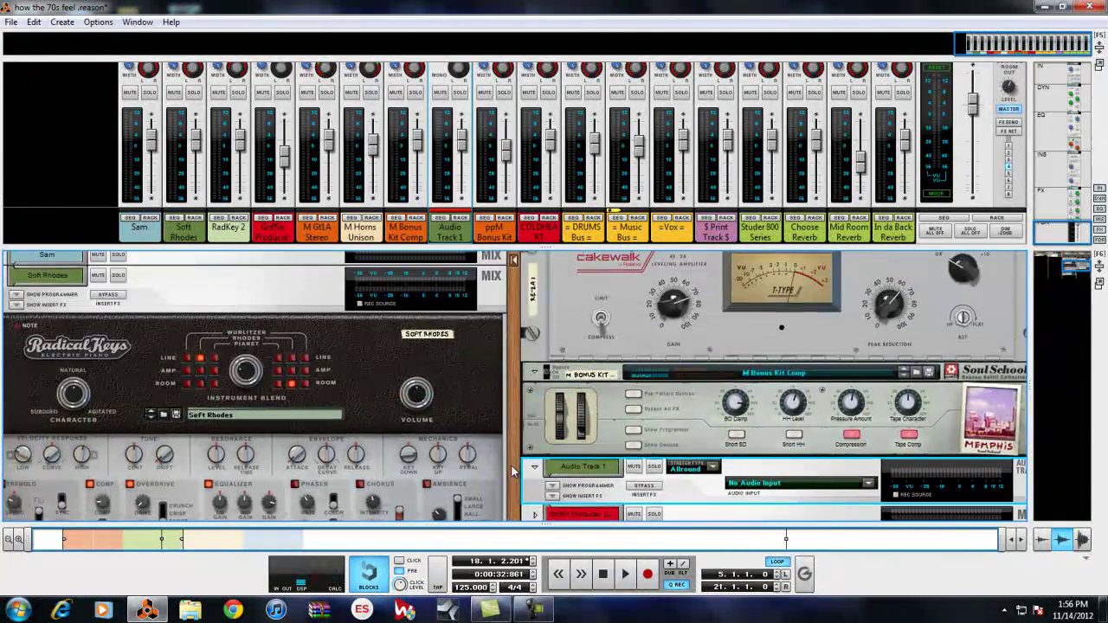
pyautogui.doubleClick(593, 376)
pyautogui.rightClick(597, 376)
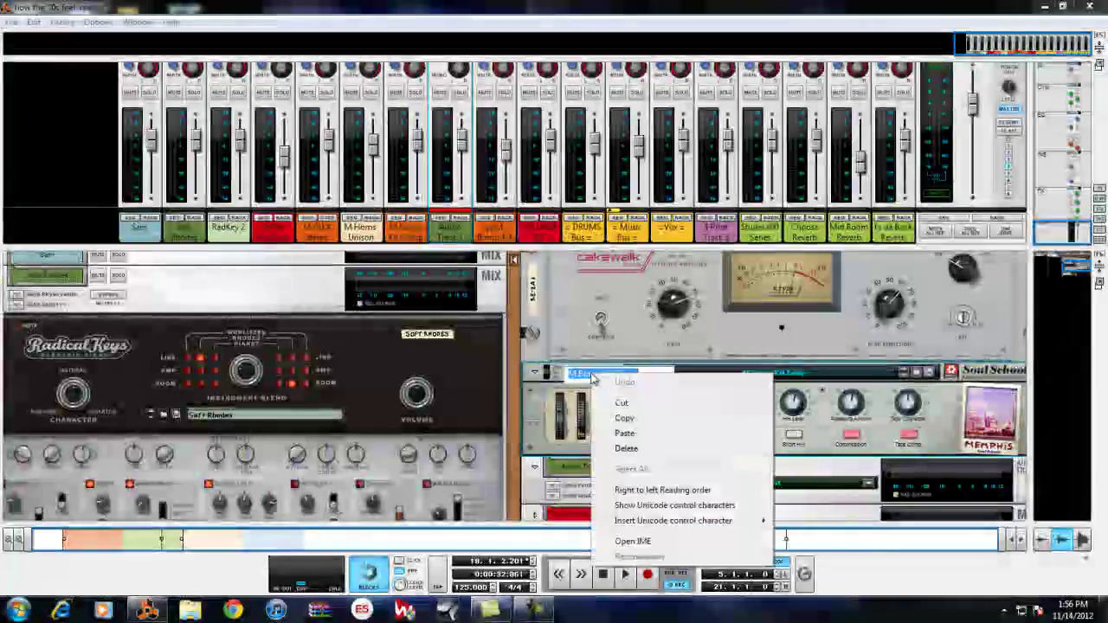
pyautogui.click(627, 420)
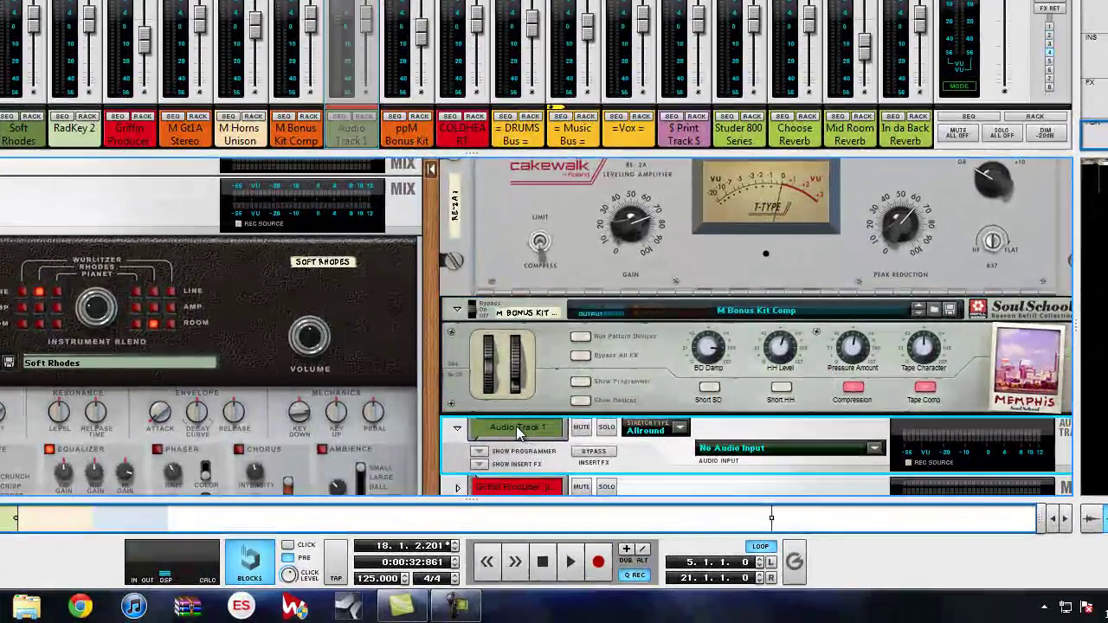
pyautogui.rightClick(573, 469)
pyautogui.doubleClick(503, 430)
pyautogui.rightClick(505, 430)
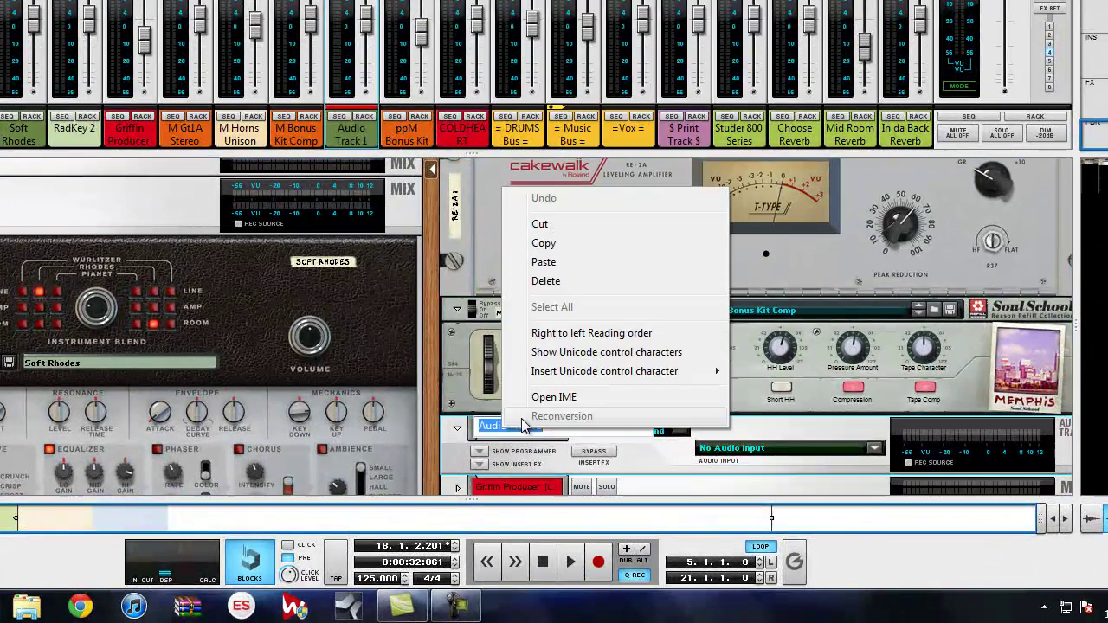
pyautogui.click(581, 264)
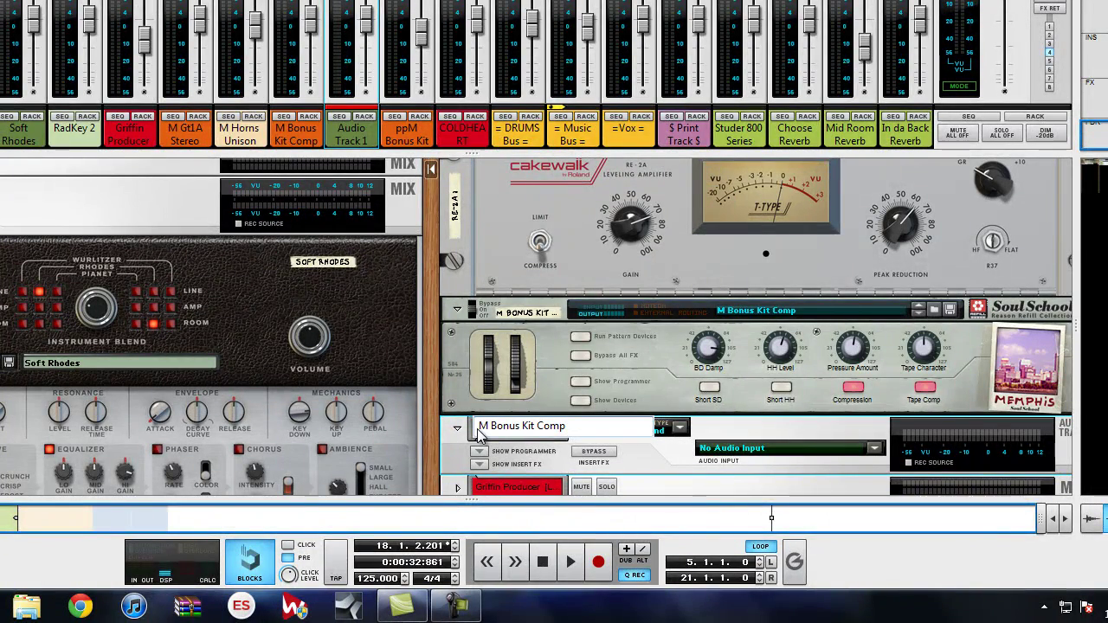
pyautogui.write('p')
pyautogui.click(651, 467)
# - Set the pM Bonus Kit Comp track's colour to the same purple as the $ Print Track $ channel
pyautogui.rightClick(538, 436)
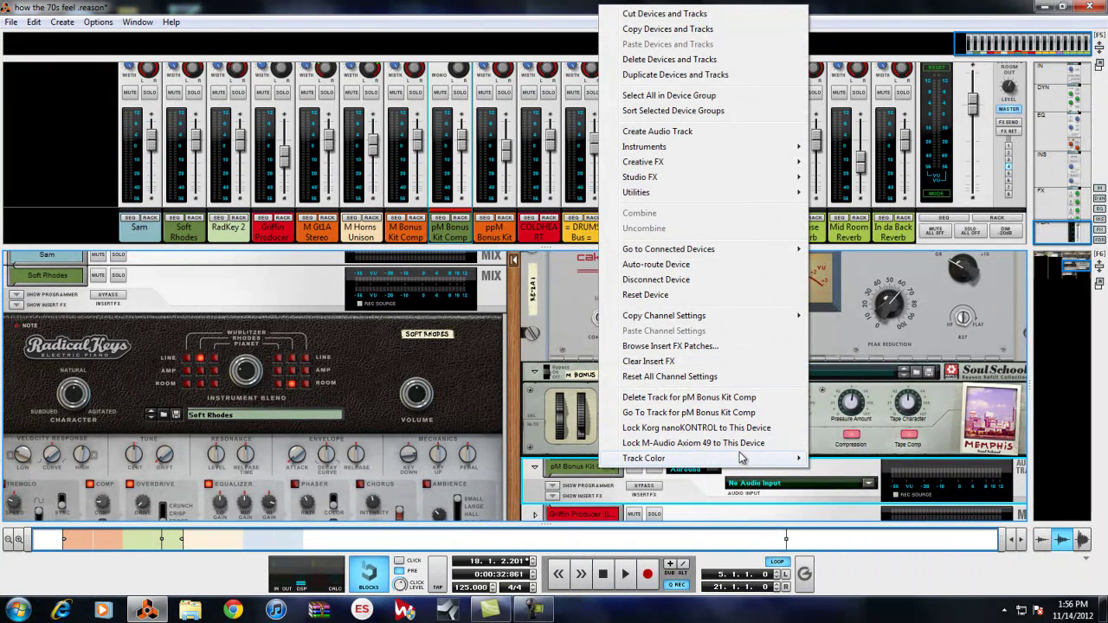
pyautogui.moveTo(741, 457)
pyautogui.click(866, 357)
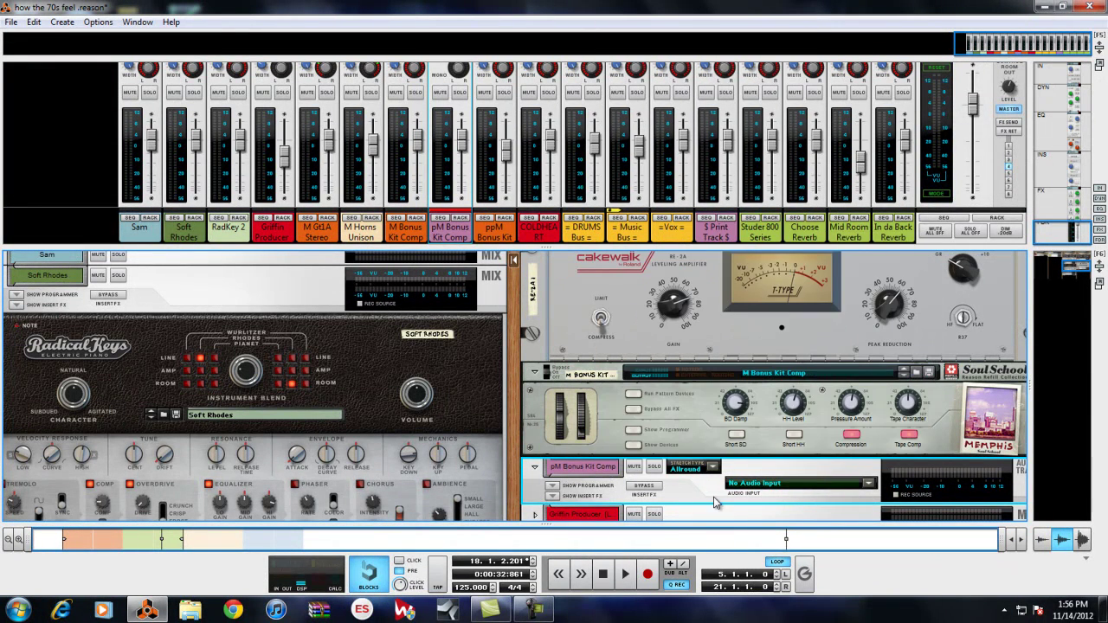
# - Switch the pM Bonus Kit Comp track to stereo input and choose Master Section as its audio input
pyautogui.click(836, 482)
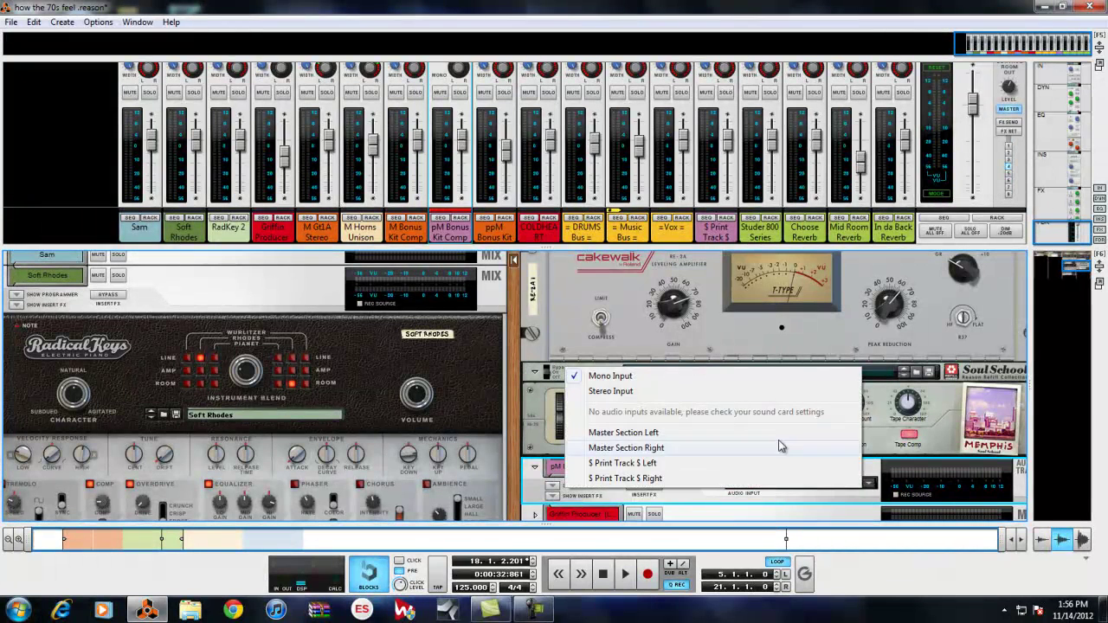
pyautogui.click(676, 390)
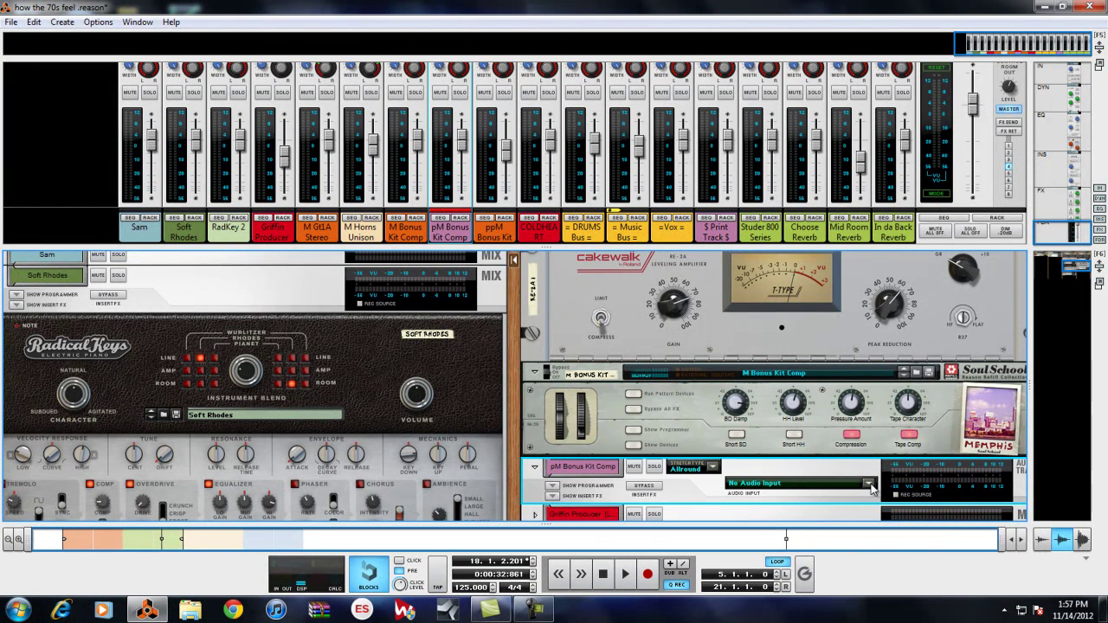
pyautogui.click(869, 483)
pyautogui.click(857, 556)
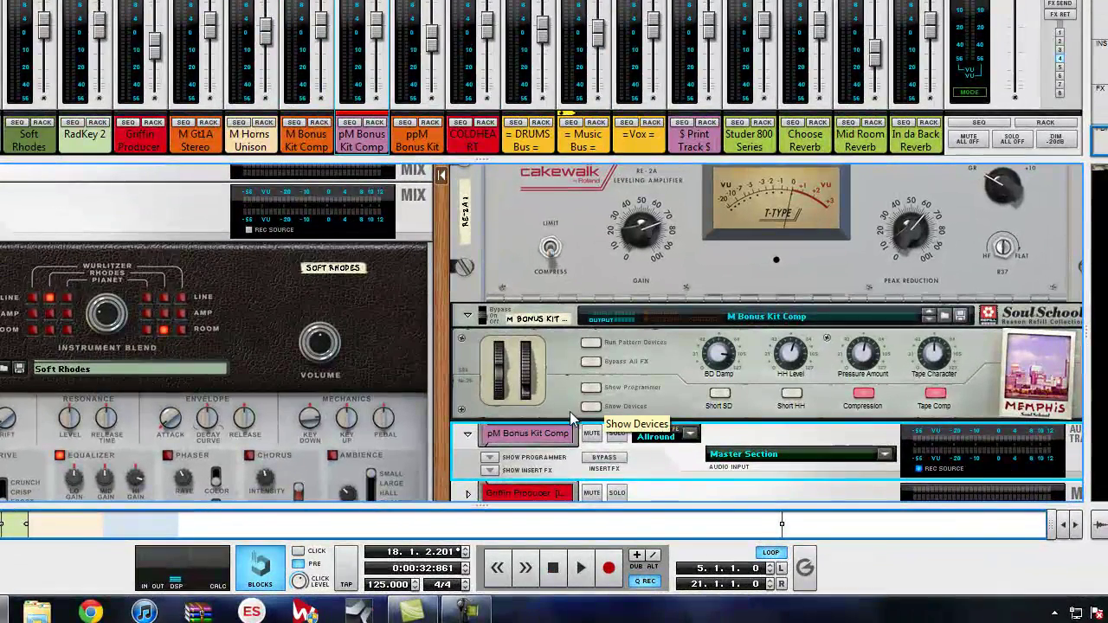
# - Bring up the sequencer below the mixer and solo only the DRUMS Bus, ppM Bonus Kit, pM Bonus Kit Comp and M Bonus Kit Comp channels
pyautogui.moveTo(507, 508); pyautogui.dragTo(536, 110)
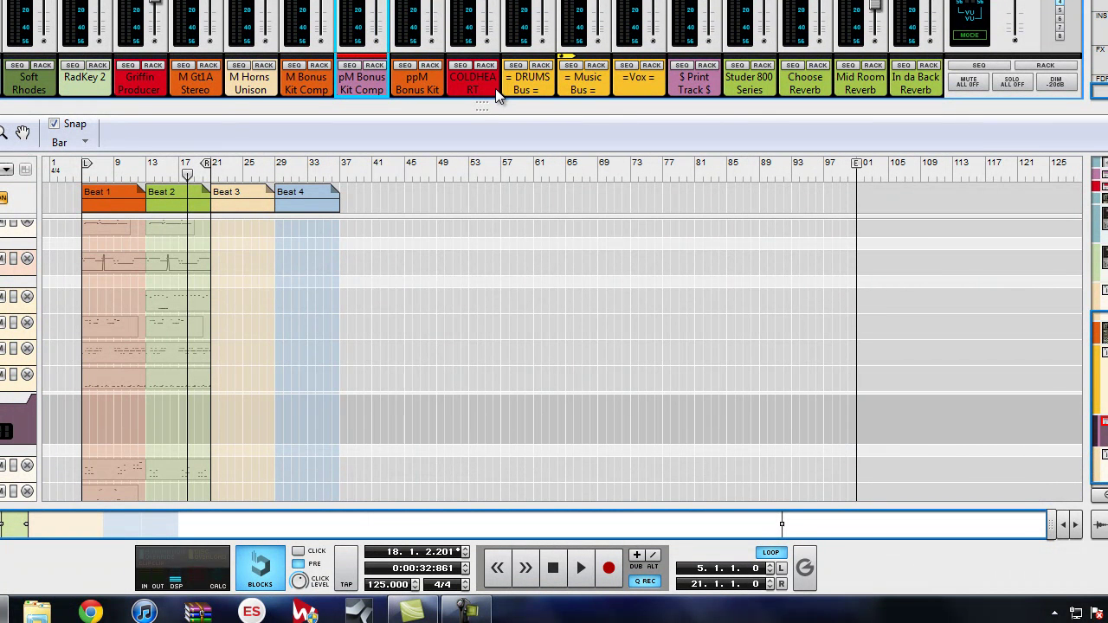
pyautogui.moveTo(495, 102); pyautogui.dragTo(507, 290)
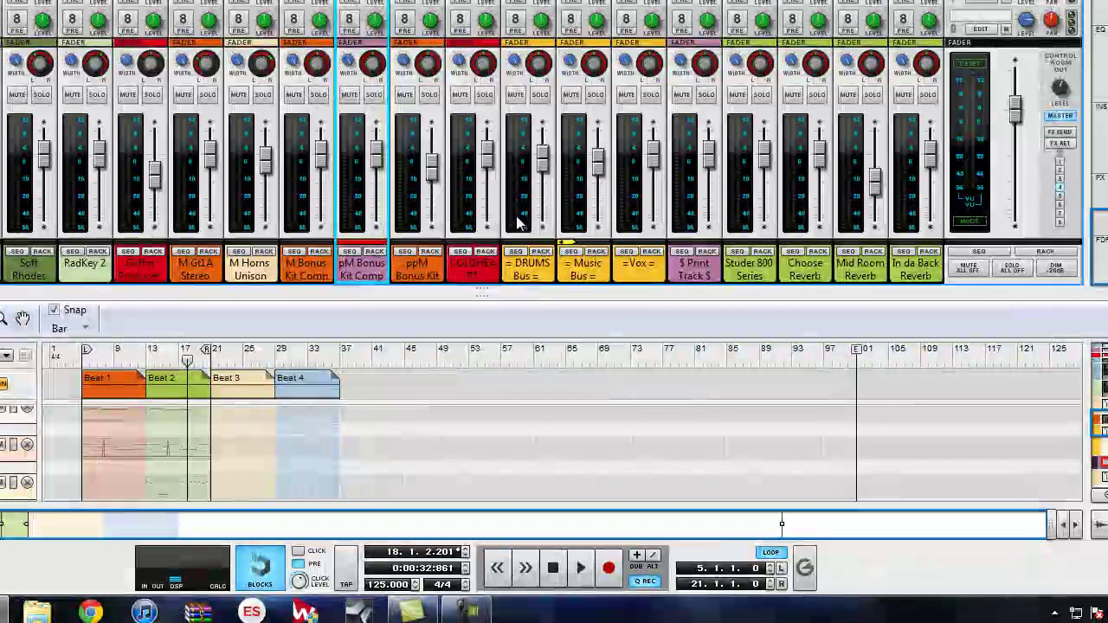
pyautogui.click(485, 97)
pyautogui.click(539, 94)
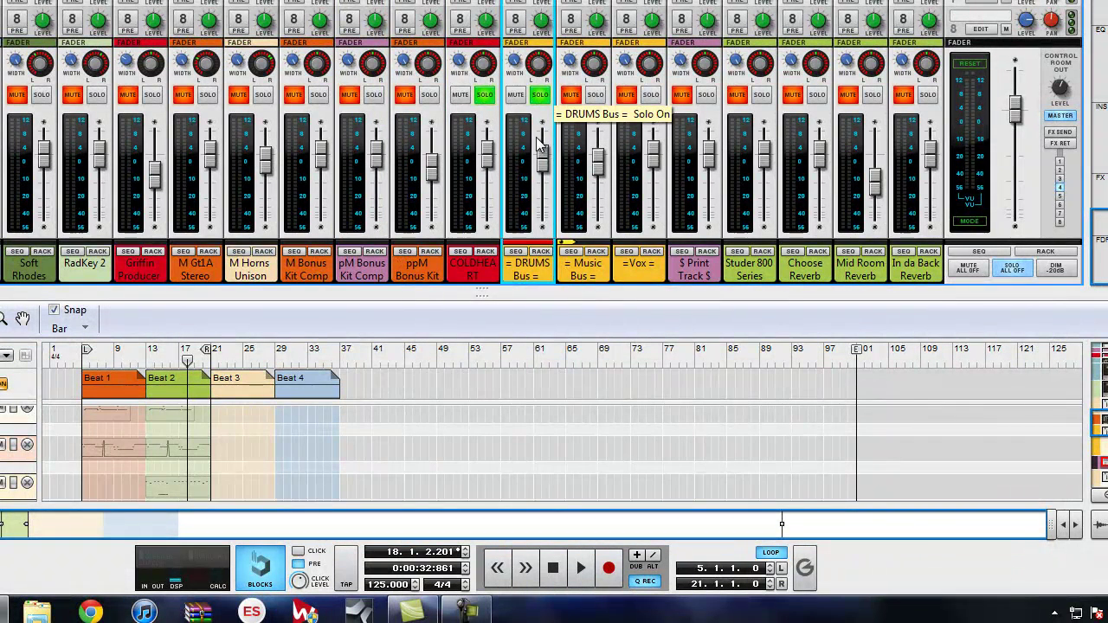
pyautogui.click(488, 97)
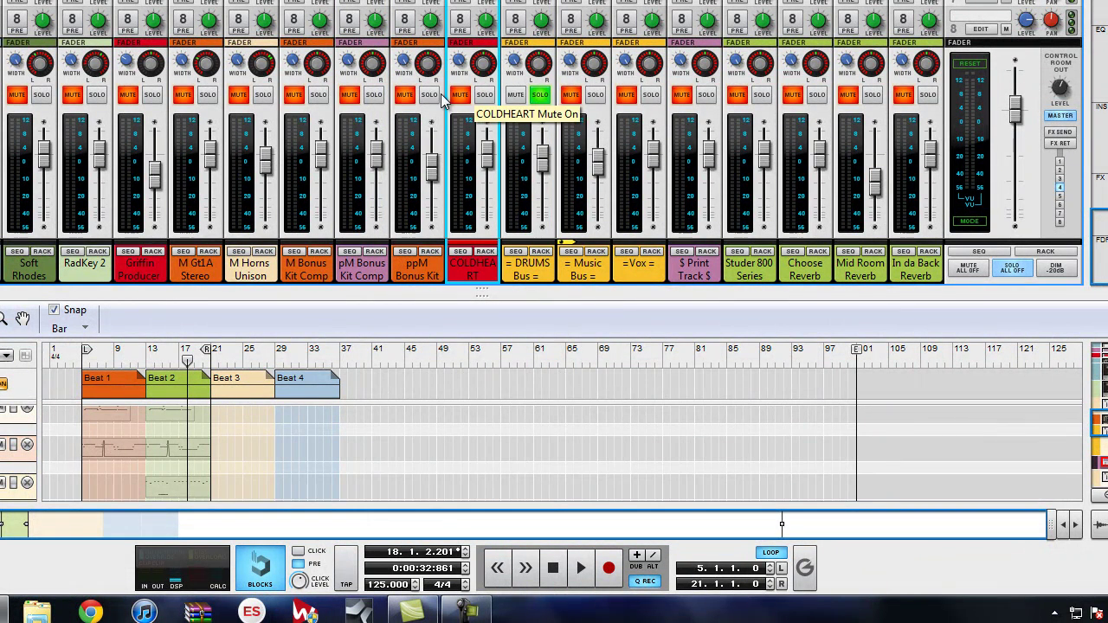
pyautogui.click(425, 95)
pyautogui.click(376, 95)
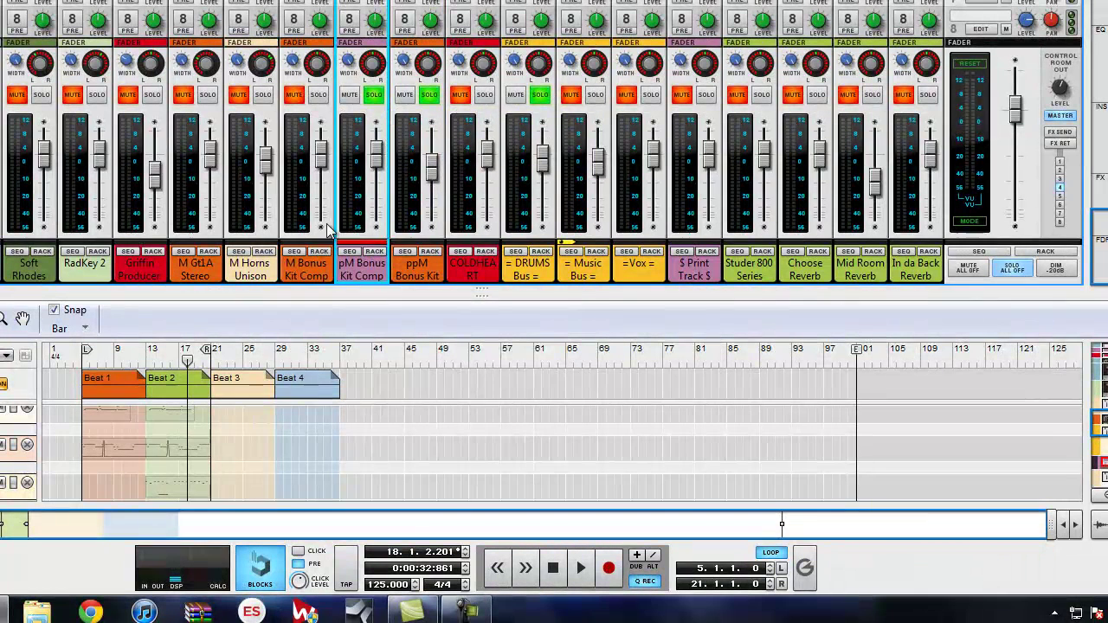
pyautogui.click(319, 94)
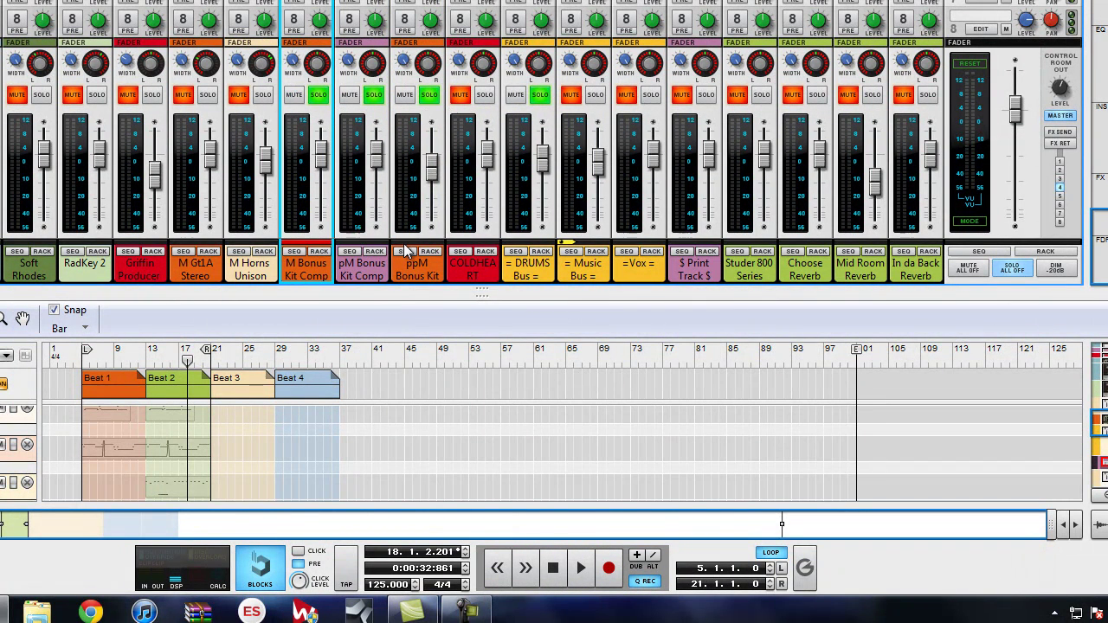
# - Move the playhead to bar 5, play the soloed drums as a check and stop playback
pyautogui.moveTo(187, 361); pyautogui.dragTo(83, 355)
pyautogui.click(579, 568)
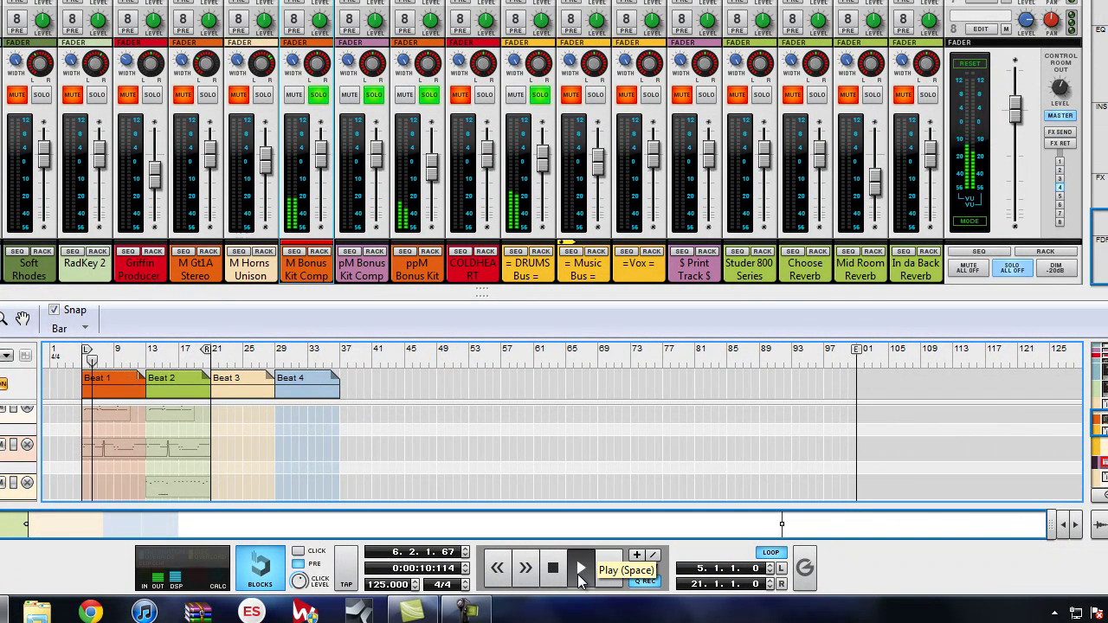
pyautogui.click(558, 573)
pyautogui.click(565, 578)
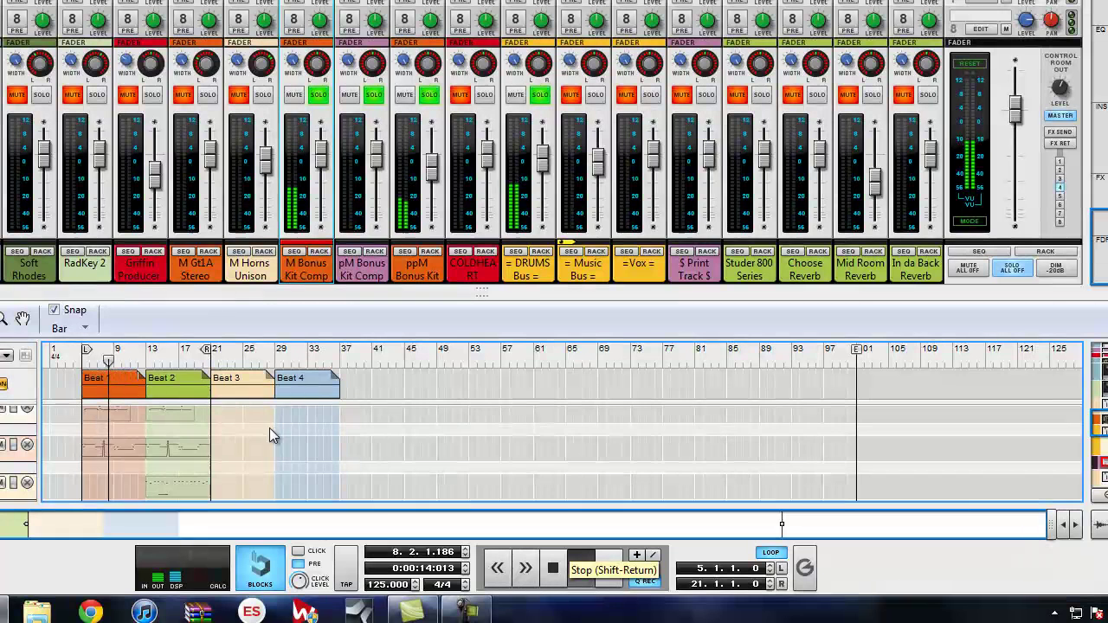
pyautogui.press('space')
# - Record the soloed drums onto the pM Bonus Kit Comp track from bar 5 to about bar 18 with the sequencer enlarged, and stop playback
pyautogui.moveTo(118, 358); pyautogui.dragTo(89, 355)
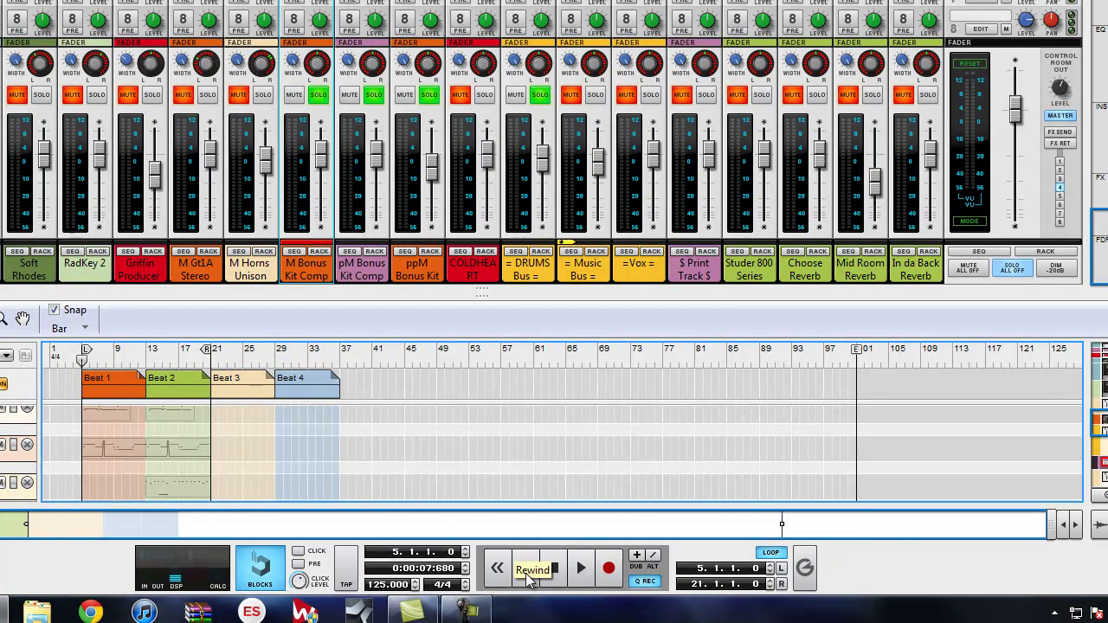
pyautogui.click(608, 568)
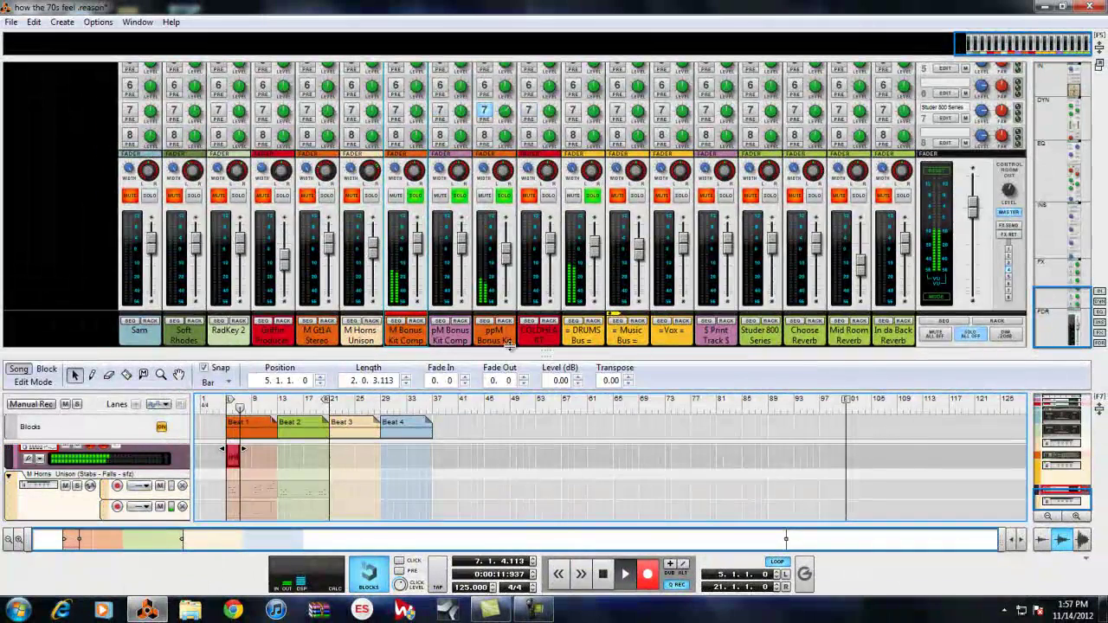
pyautogui.moveTo(544, 353); pyautogui.dragTo(540, 27)
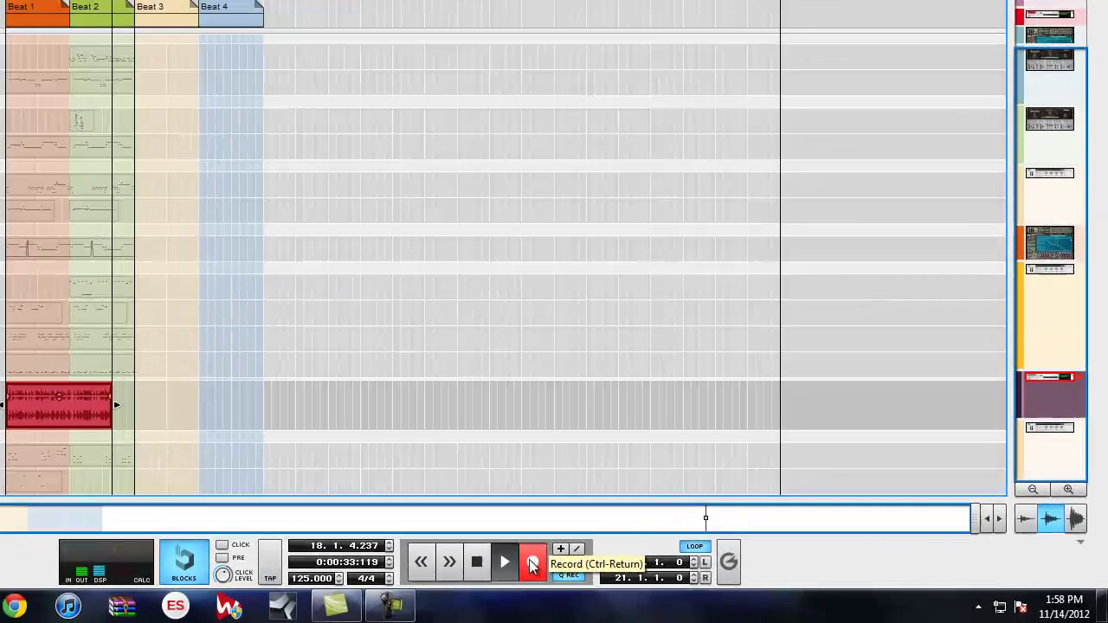
pyautogui.click(647, 576)
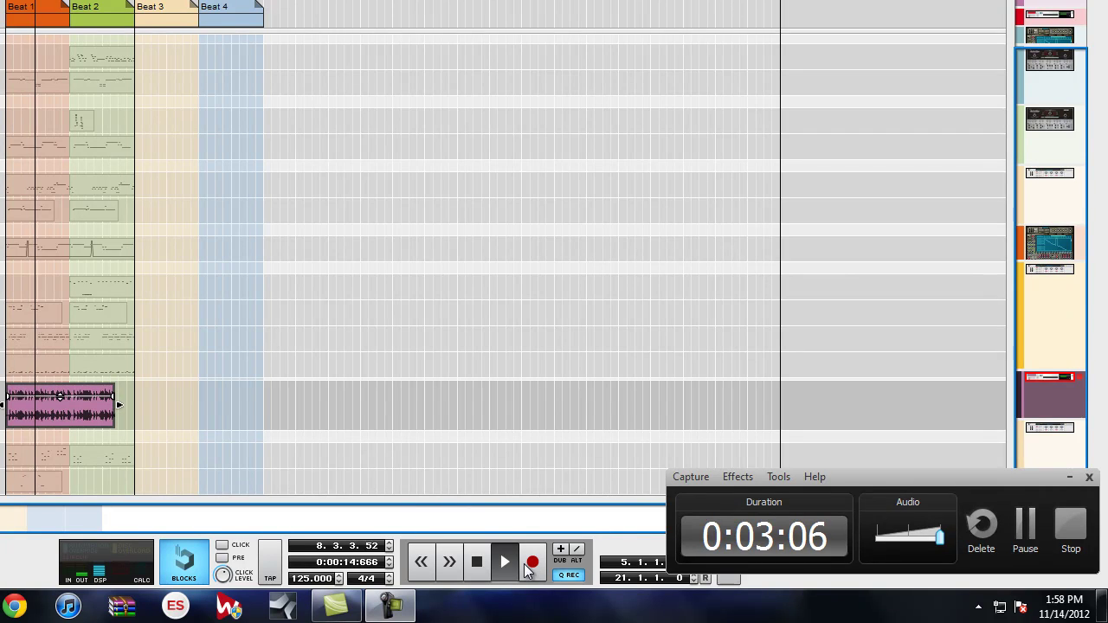
pyautogui.press('space')
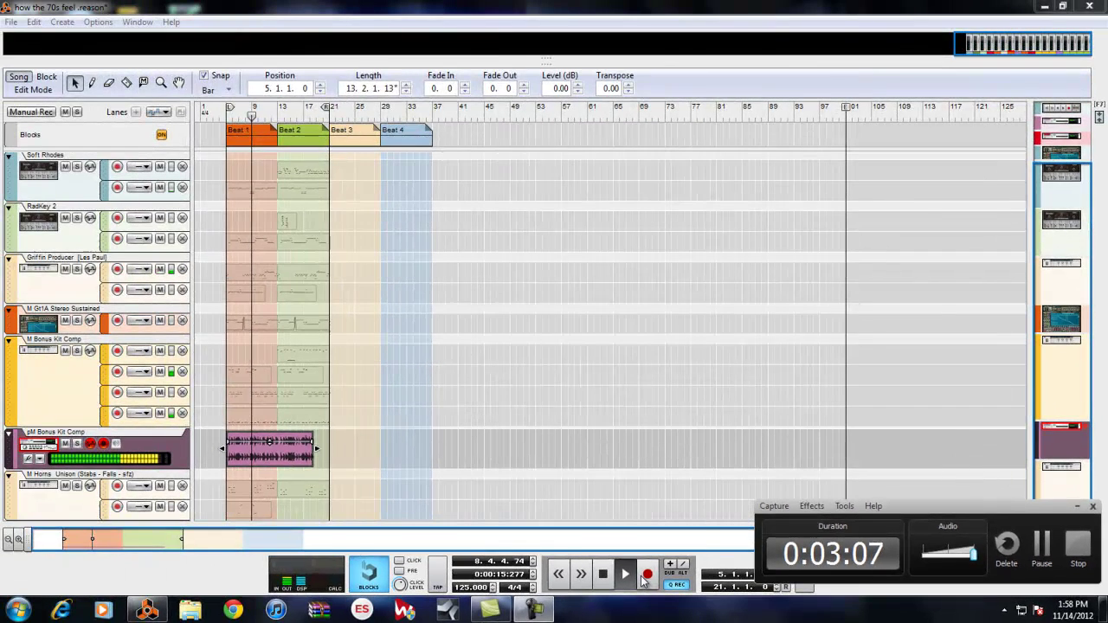
pyautogui.click(773, 348)
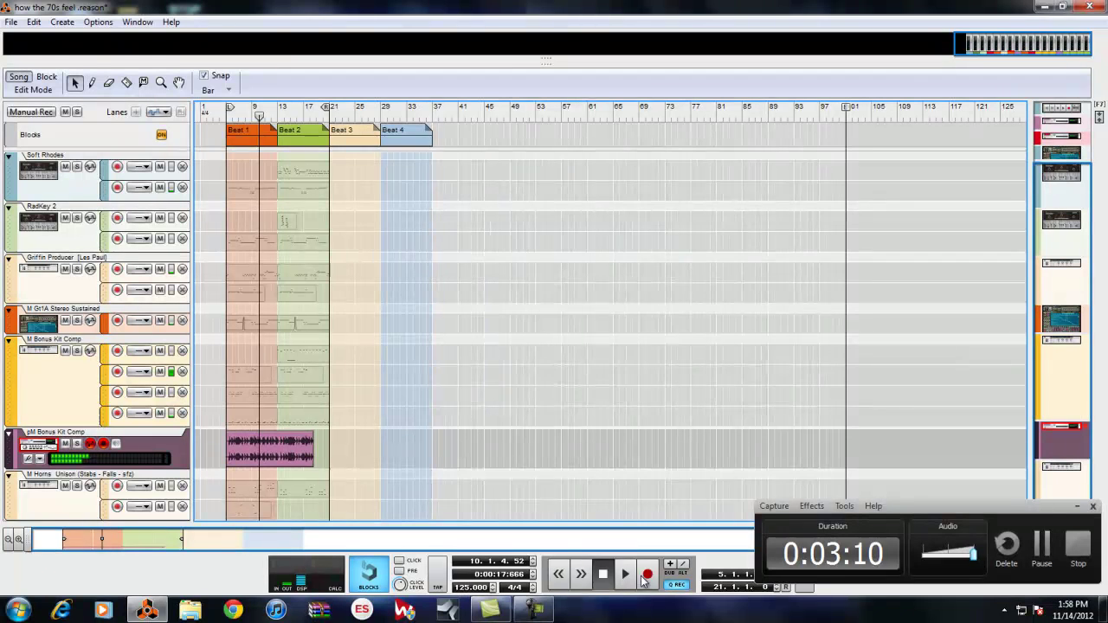
pyautogui.click(603, 576)
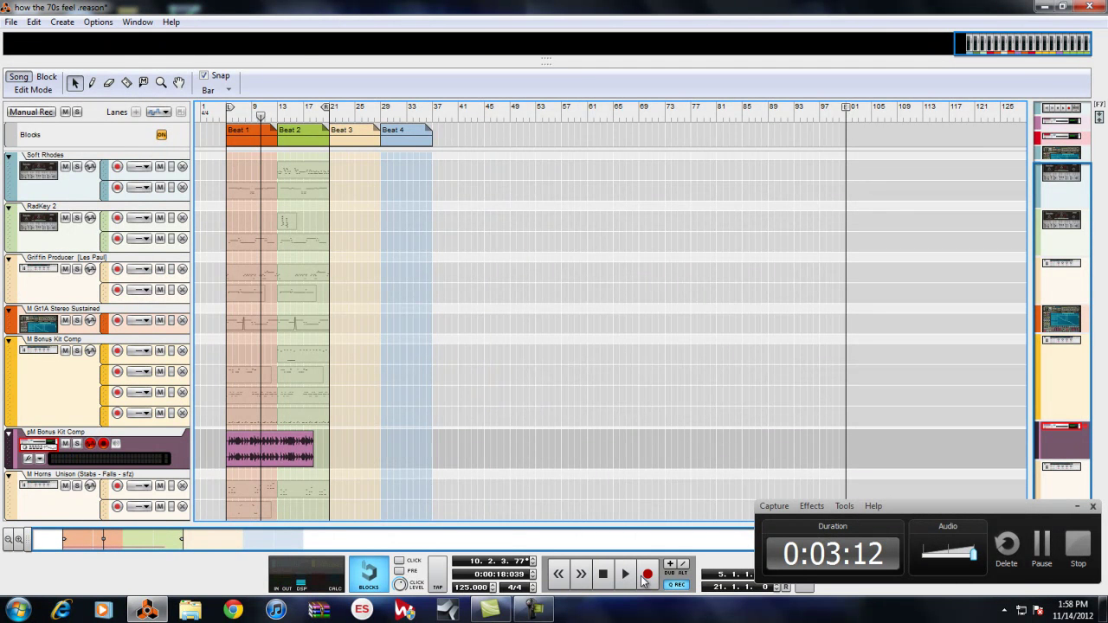
# - Record the missing end of the drums onto the pM Bonus Kit Comp track from bar 17 to bar 21 and stop
pyautogui.hotkey('shift', 'Return')
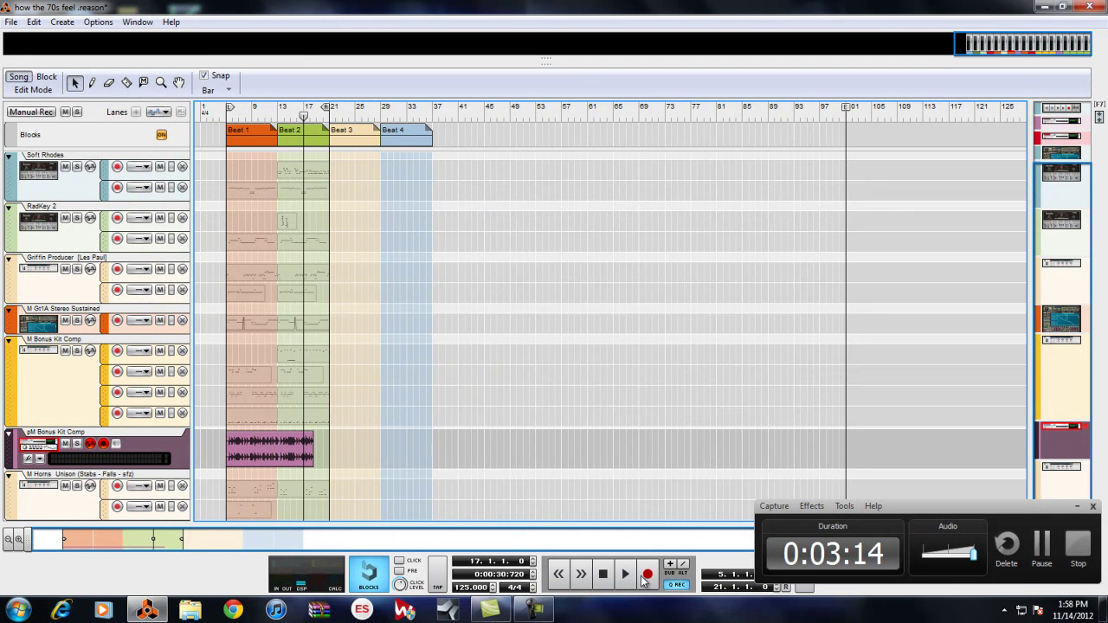
pyautogui.click(646, 576)
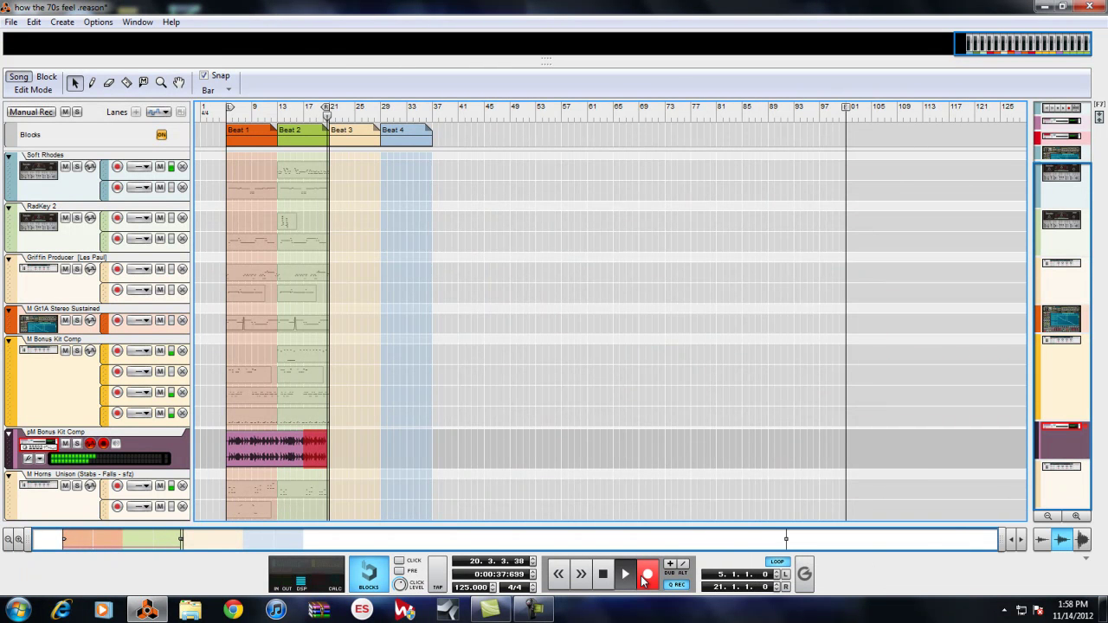
pyautogui.click(642, 582)
pyautogui.click(605, 578)
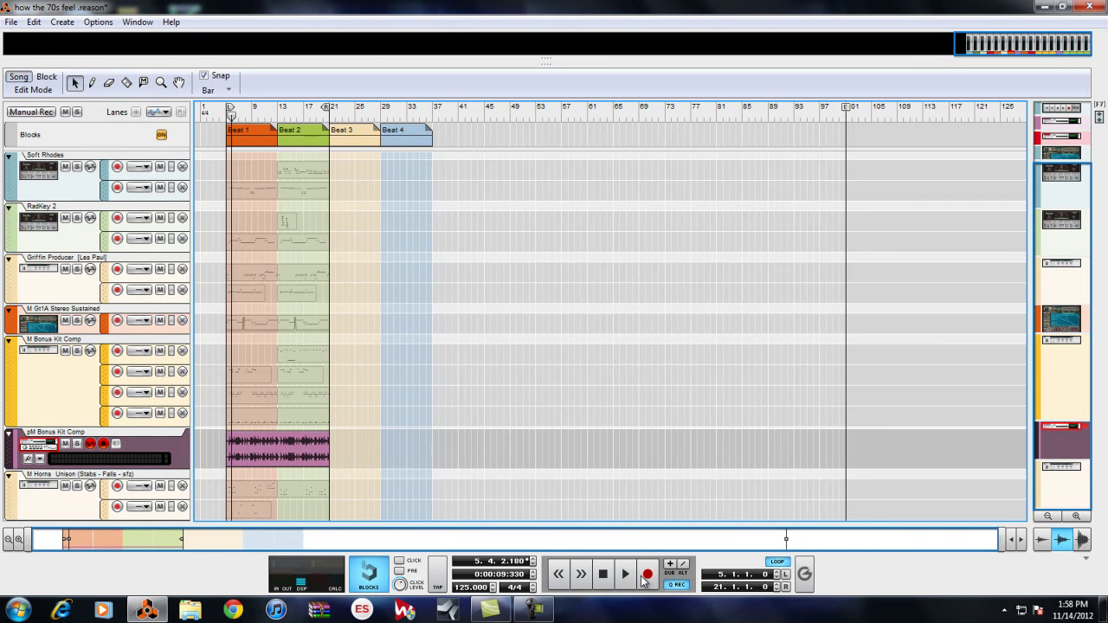
# - Solo the pM Bonus Kit Comp track, play its recorded audio from bar 5 as a check and stop playback
pyautogui.press('KP_1')
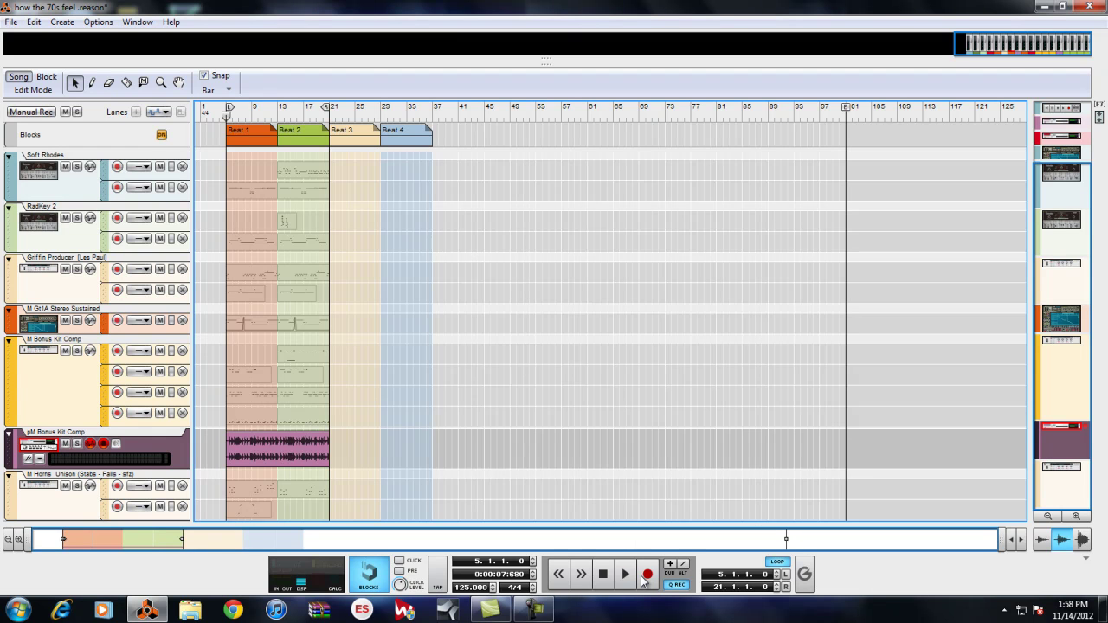
pyautogui.press('s')
pyautogui.press('space')
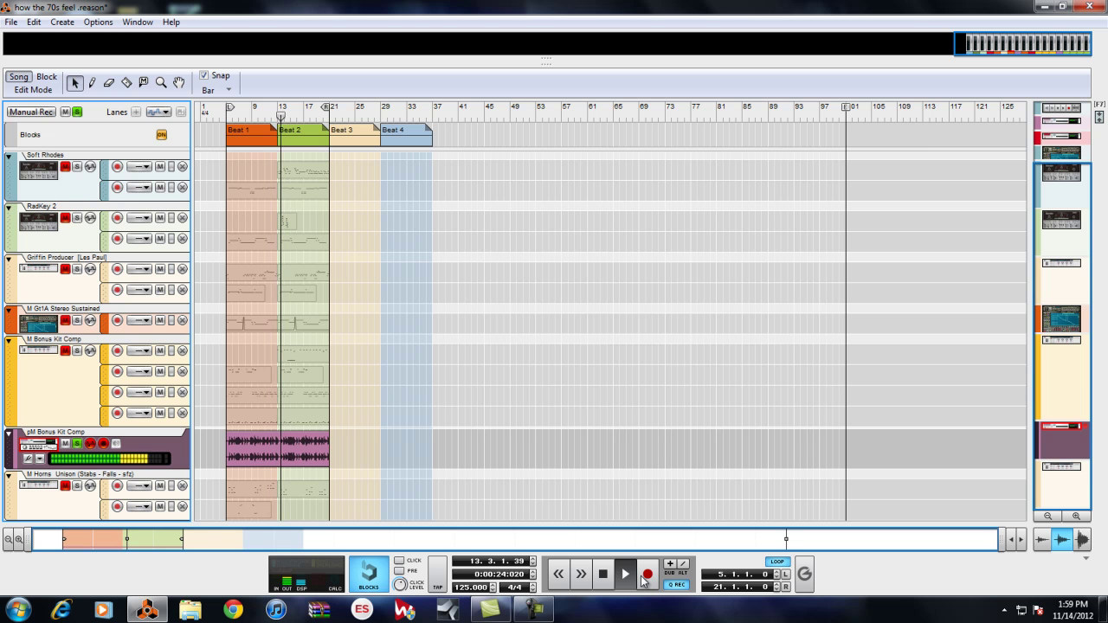
pyautogui.press('space')
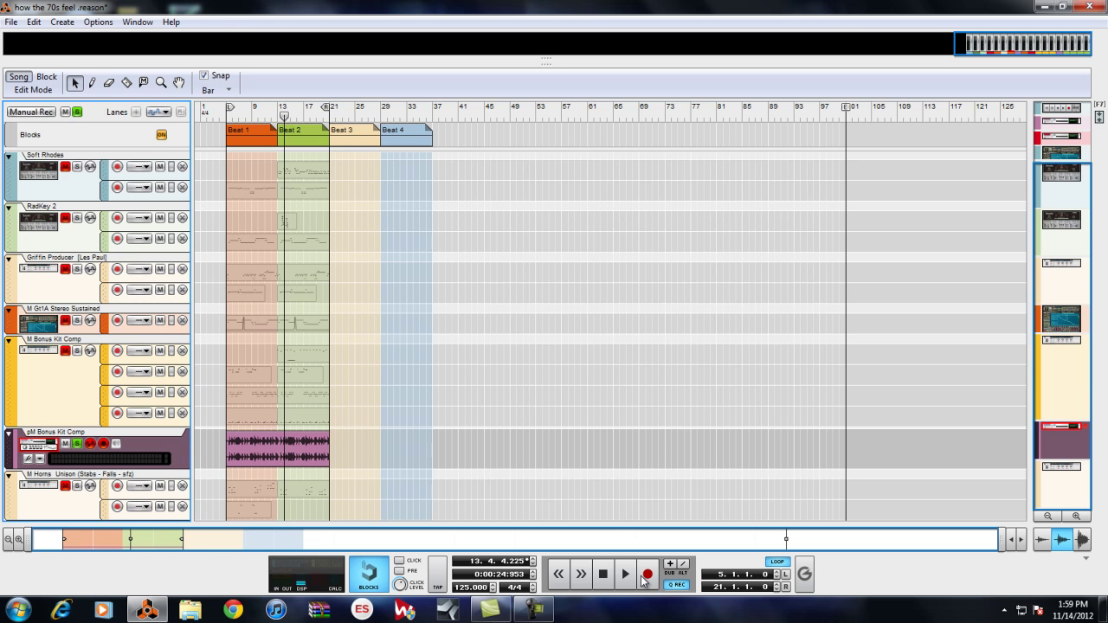
# - Turn off the solo on the pM Bonus Kit Comp track, and mute and collapse the original M Bonus Kit Comp track
pyautogui.hotkey('ctrl', 'z')
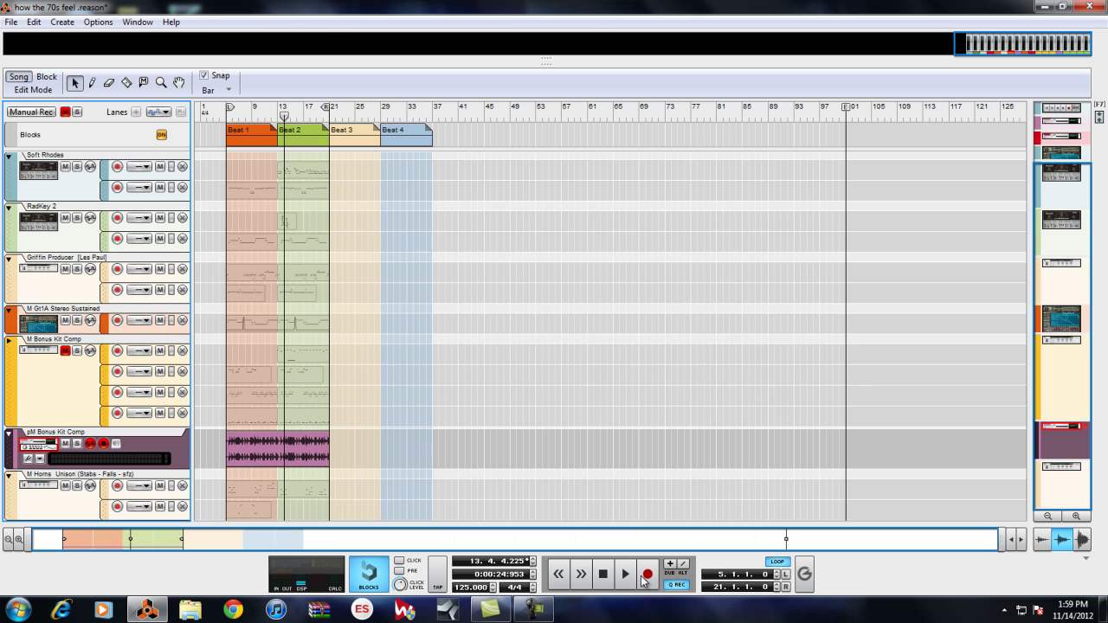
pyautogui.hotkey('ctrl', 'z')
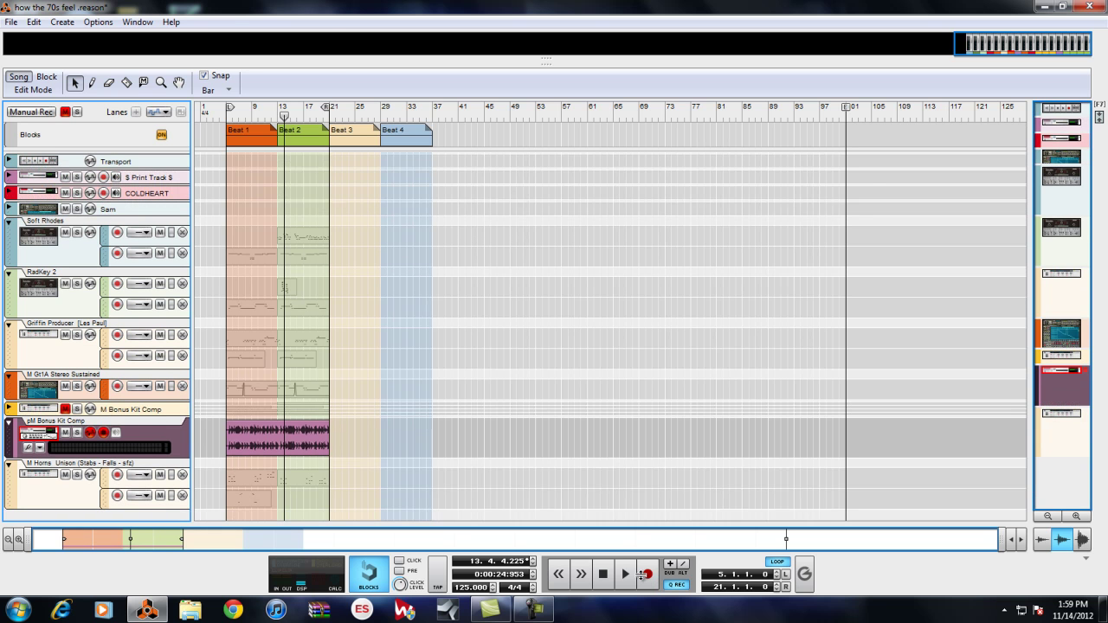
# - Clear all channel solos in the mixer, play the full mix with the recorded drums as a check and stop playback
pyautogui.press('F6')
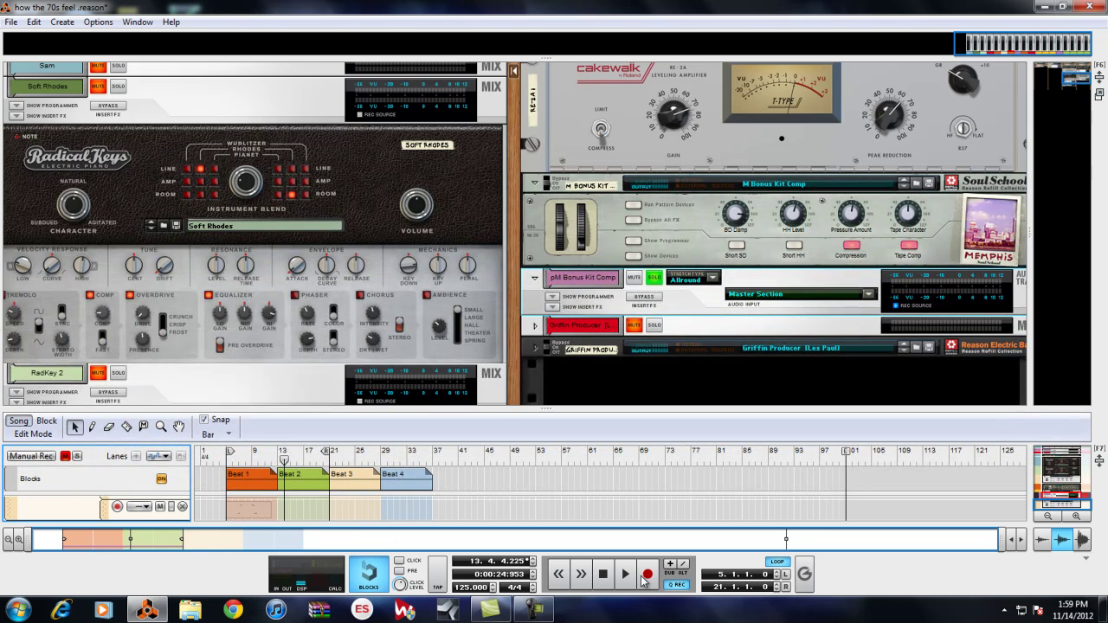
pyautogui.press('F5')
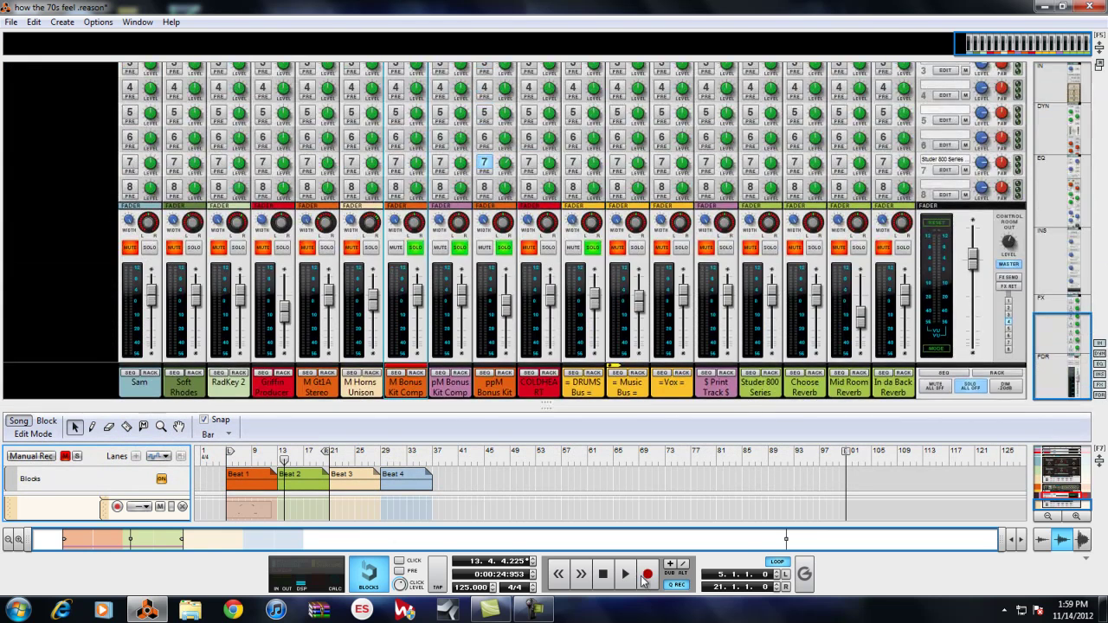
pyautogui.click(970, 386)
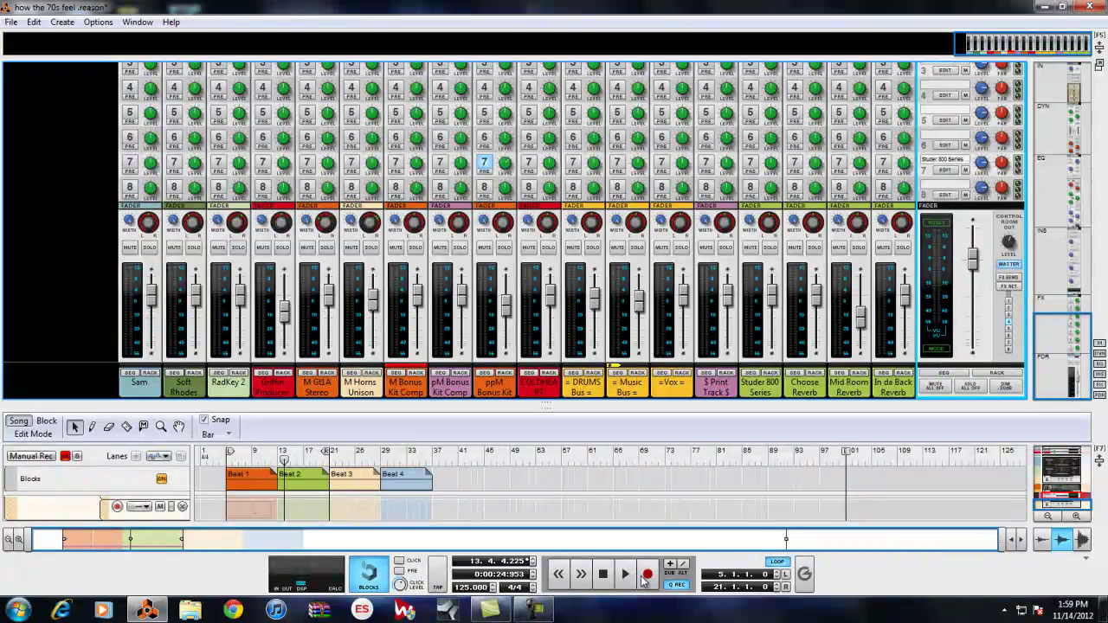
pyautogui.press('space')
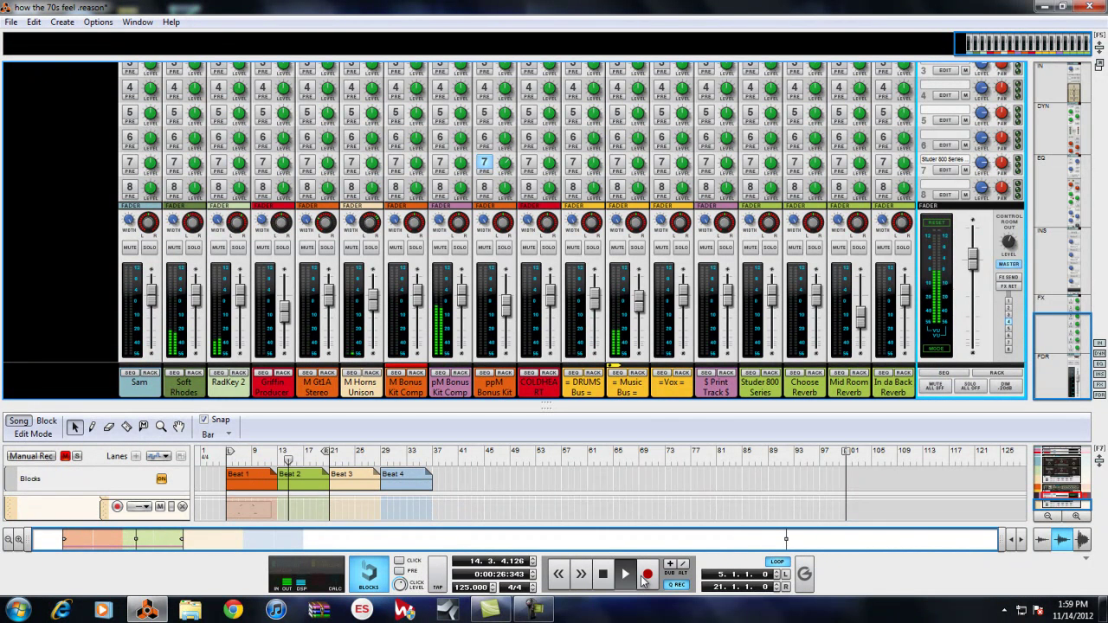
pyautogui.click(453, 387)
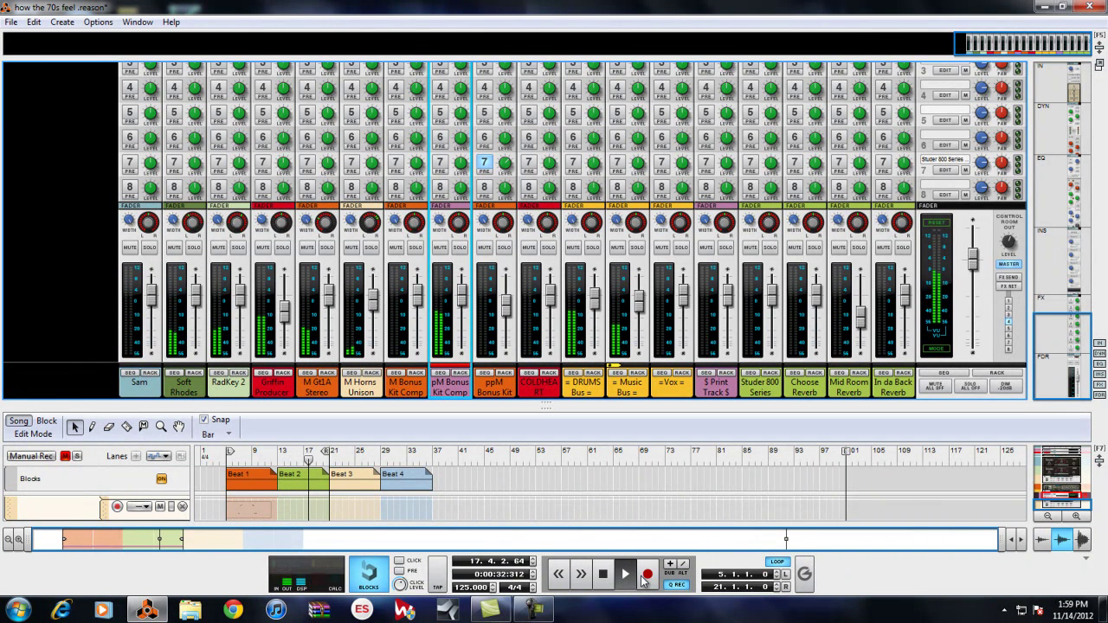
pyautogui.press('F6')
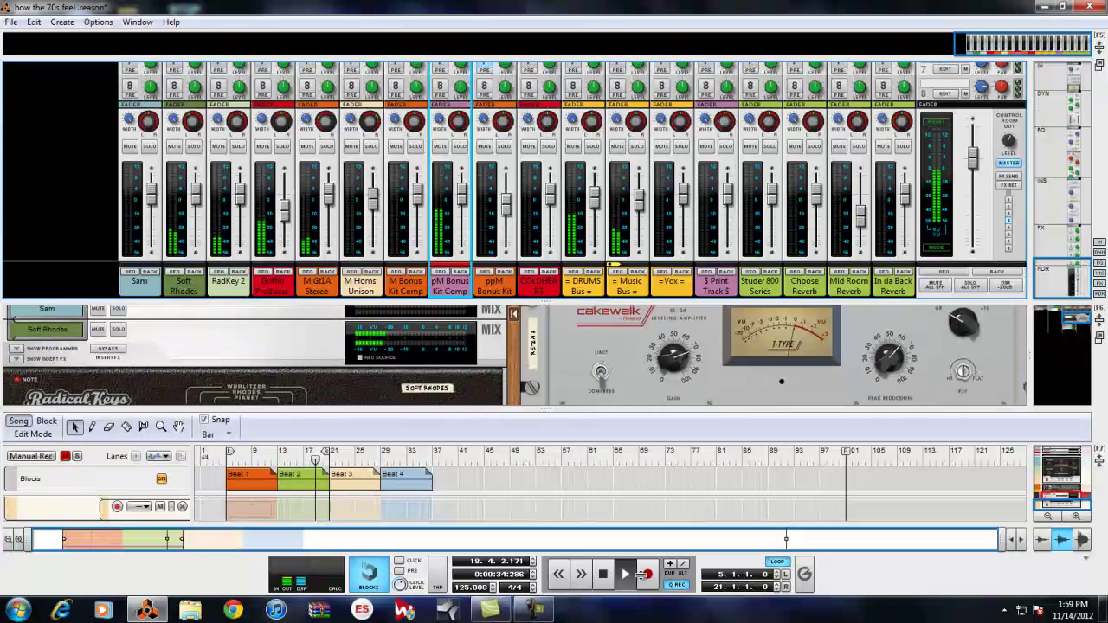
pyautogui.press('space')
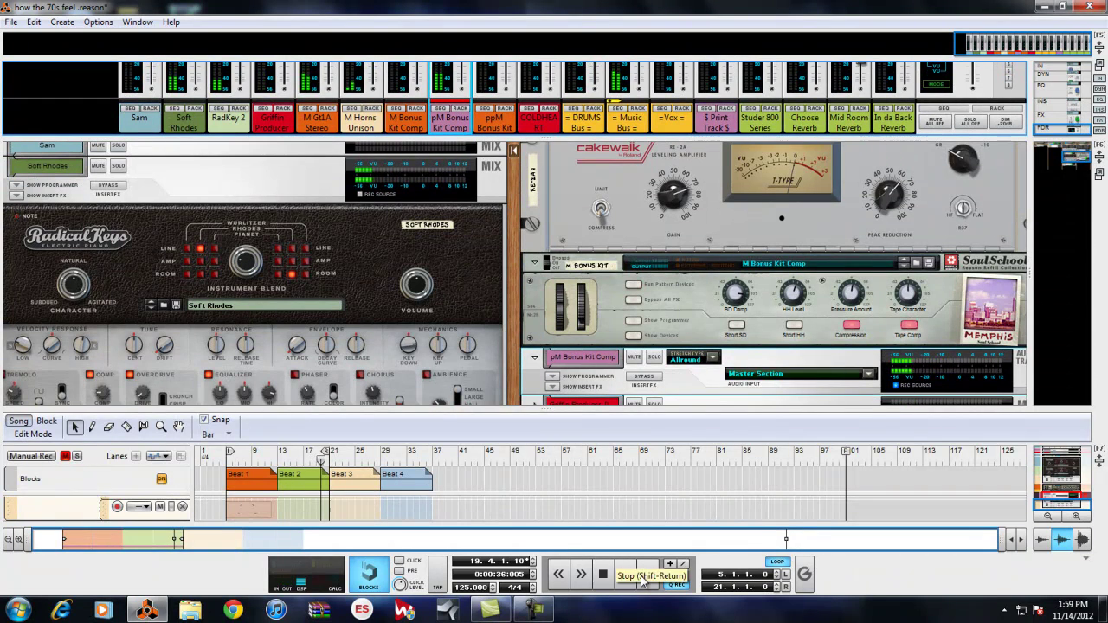
# - Show the rack without the sequencer and create a new audio track after the Griffin Producer device
pyautogui.press('F7')
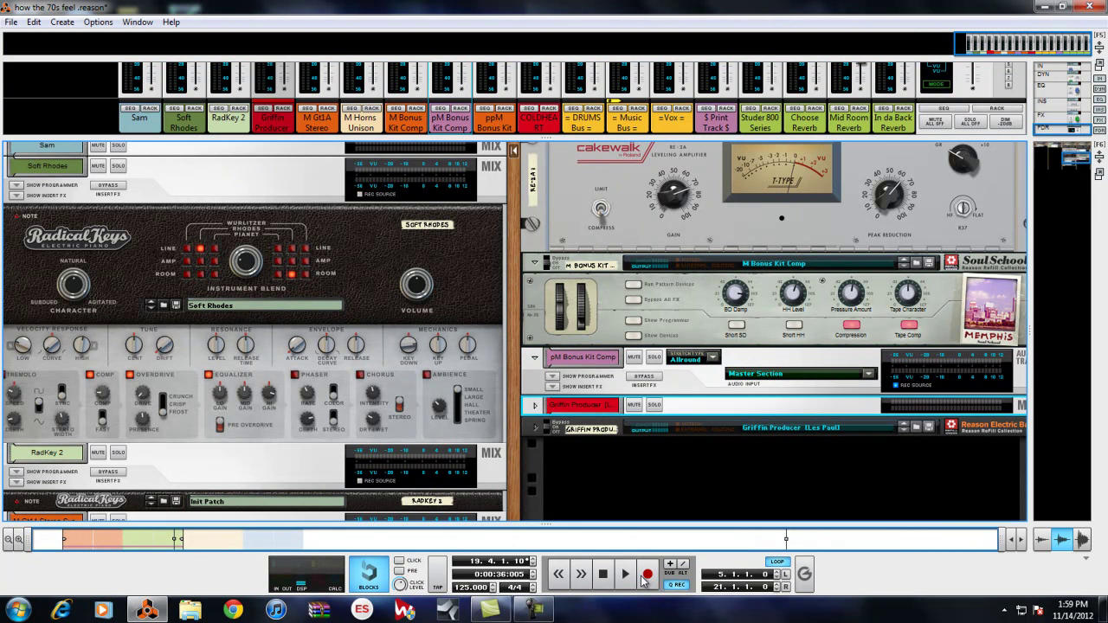
pyautogui.rightClick(645, 579)
pyautogui.press('Down')
pyautogui.press('Return')
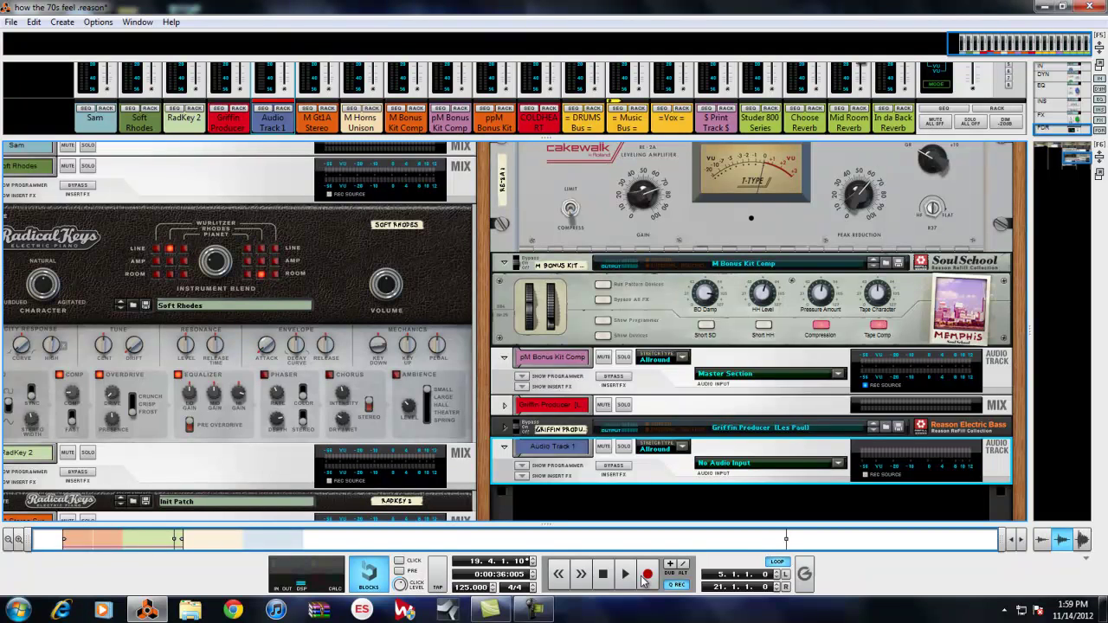
pyautogui.click(838, 463)
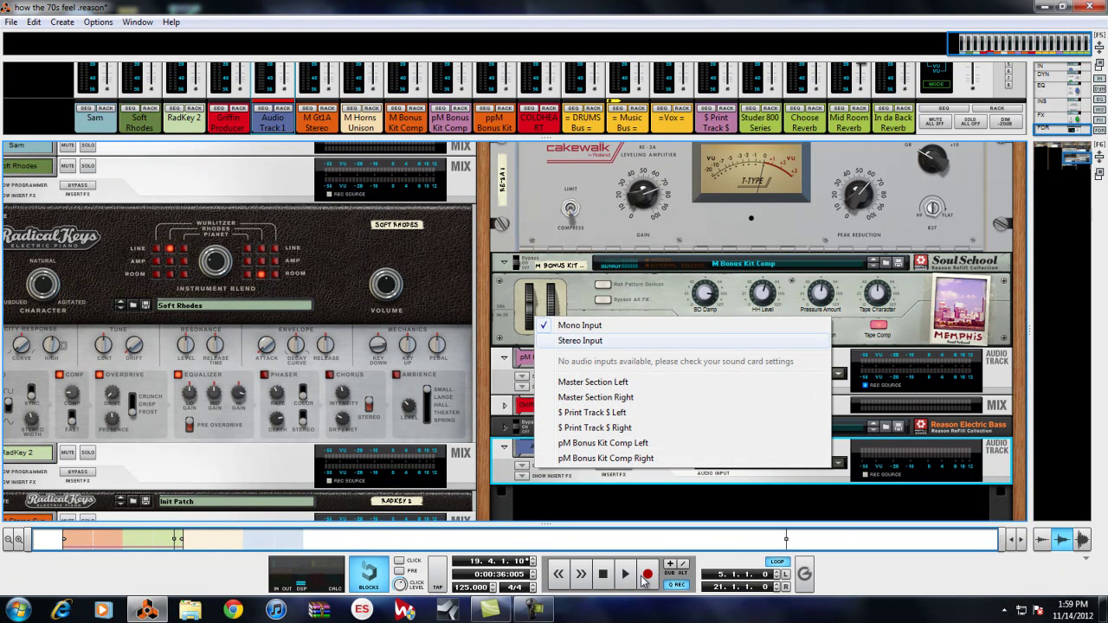
pyautogui.click(580, 341)
pyautogui.click(838, 463)
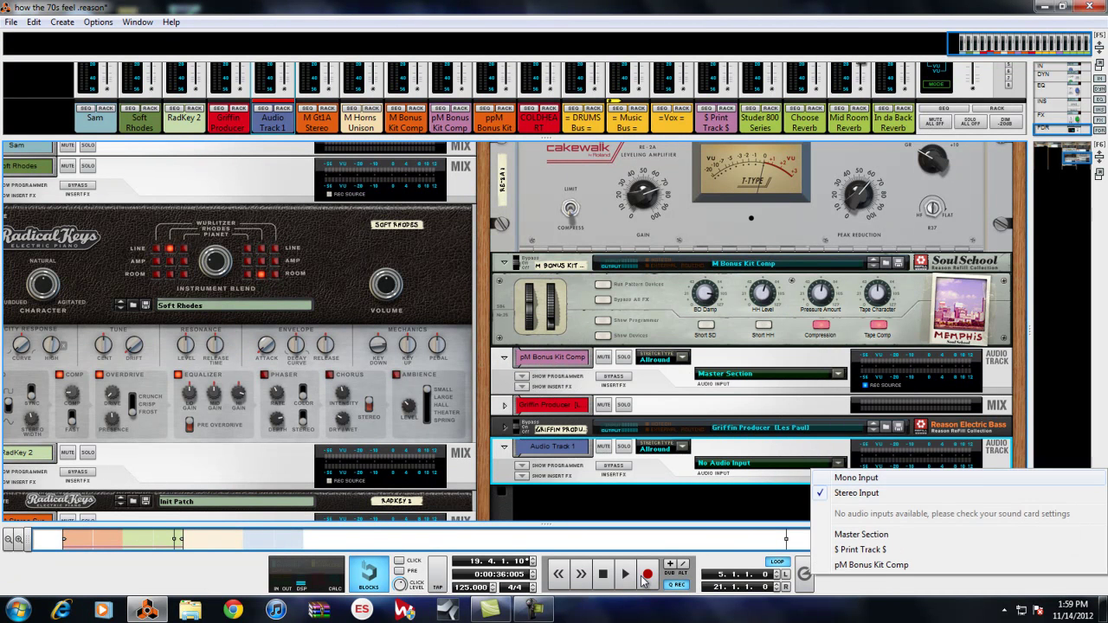
pyautogui.click(866, 478)
# - Set the audio input of the new Audio Track 1 to Master Section Left
pyautogui.click(837, 463)
pyautogui.press('Down')
pyautogui.press('Down')
pyautogui.press('Down')
pyautogui.press('Down')
pyautogui.press('Down')
pyautogui.press('Down')
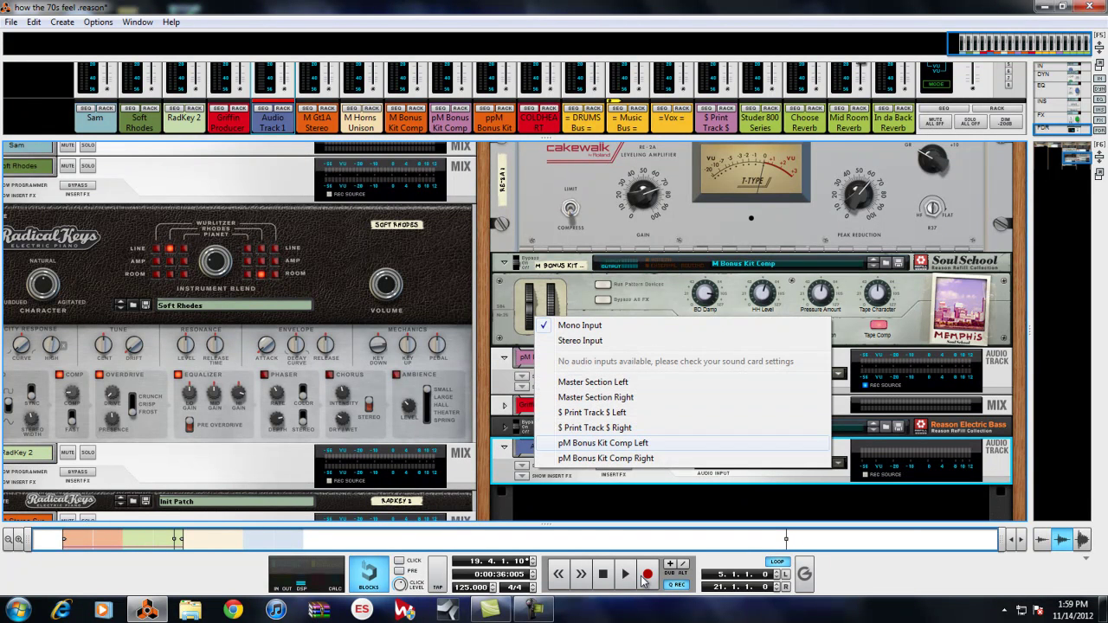
pyautogui.press('Up')
pyautogui.press('Up')
pyautogui.press('Up')
pyautogui.press('Up')
pyautogui.press('Return')
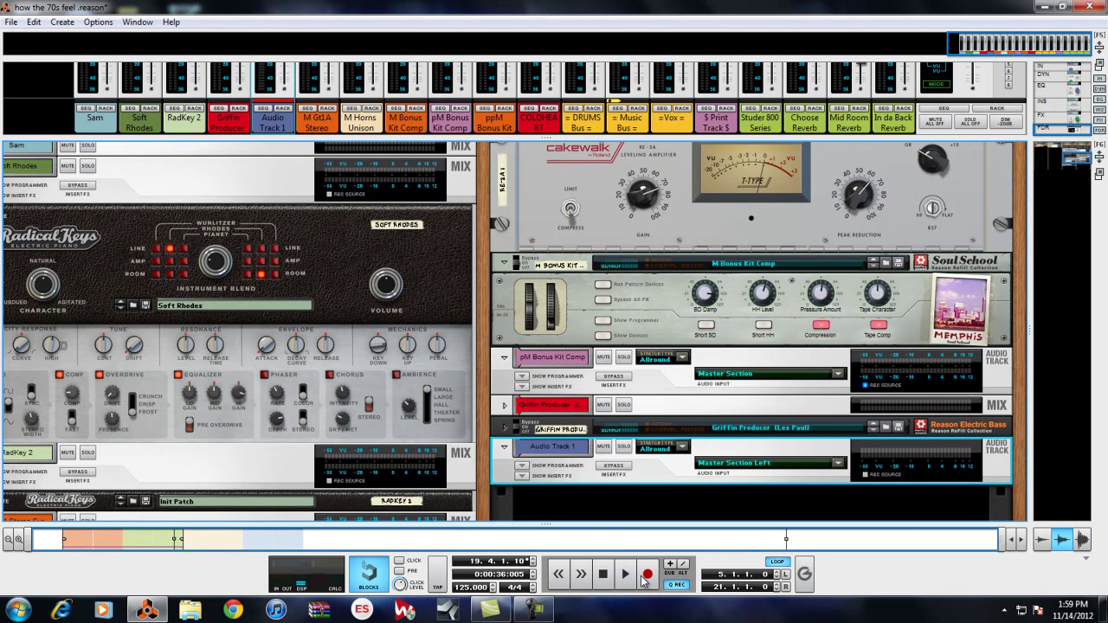
# - Switch Audio Track 1 to stereo input with Master Section as its source and enable Rec Source on it
pyautogui.click(838, 463)
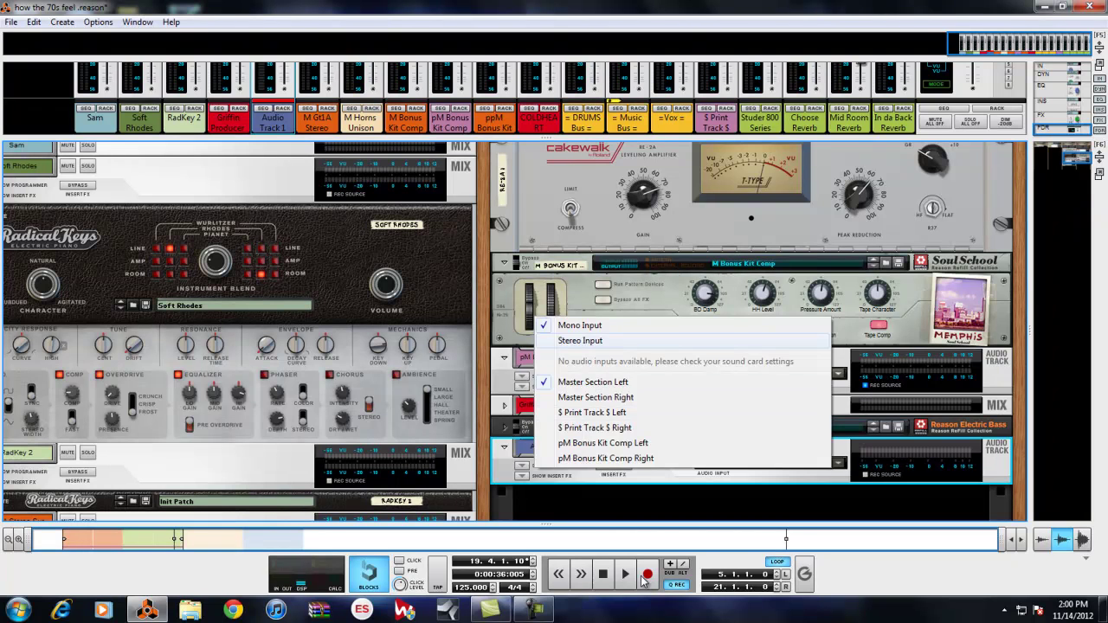
pyautogui.click(582, 340)
pyautogui.click(838, 464)
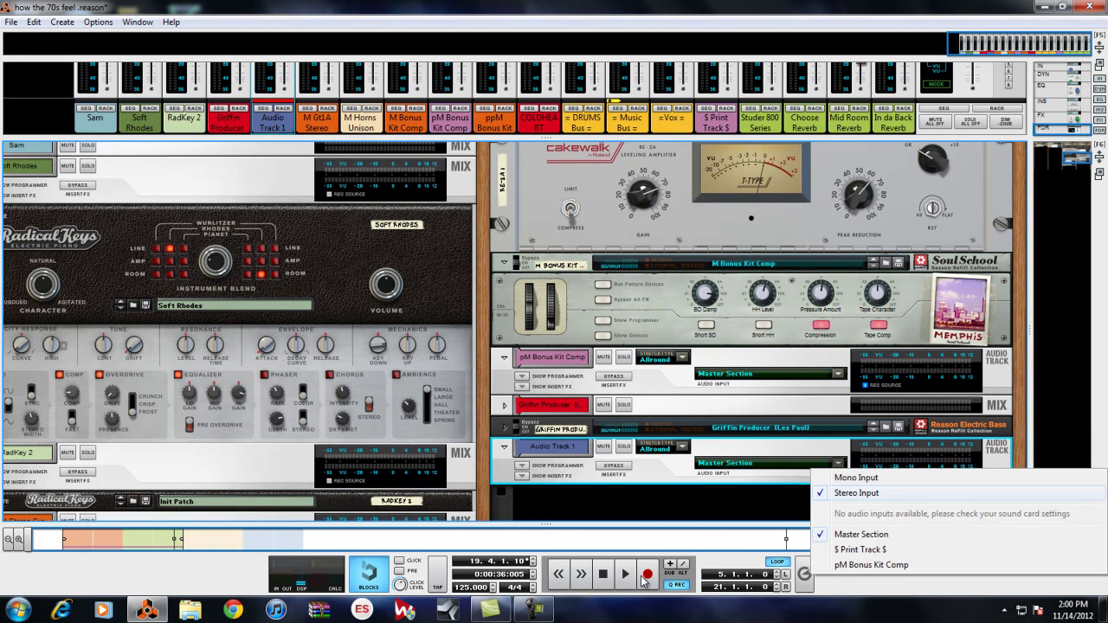
pyautogui.press('Escape')
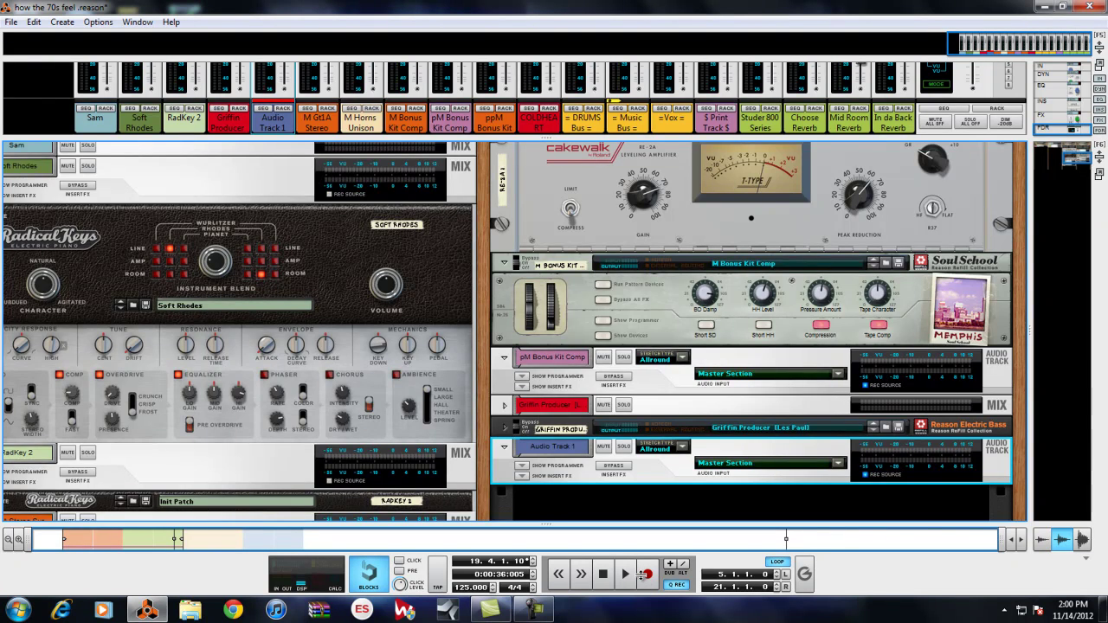
# - Bring up the mixer and solo only the DRUMS Bus and Griffin Producer channels
pyautogui.press('F5')
pyautogui.click(593, 174)
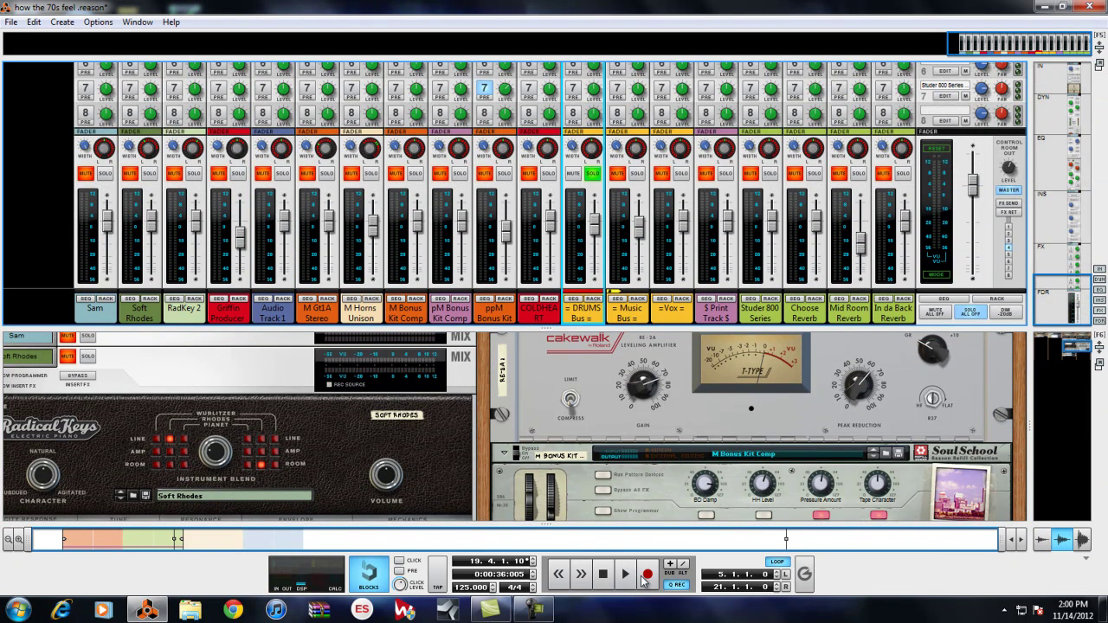
pyautogui.click(238, 174)
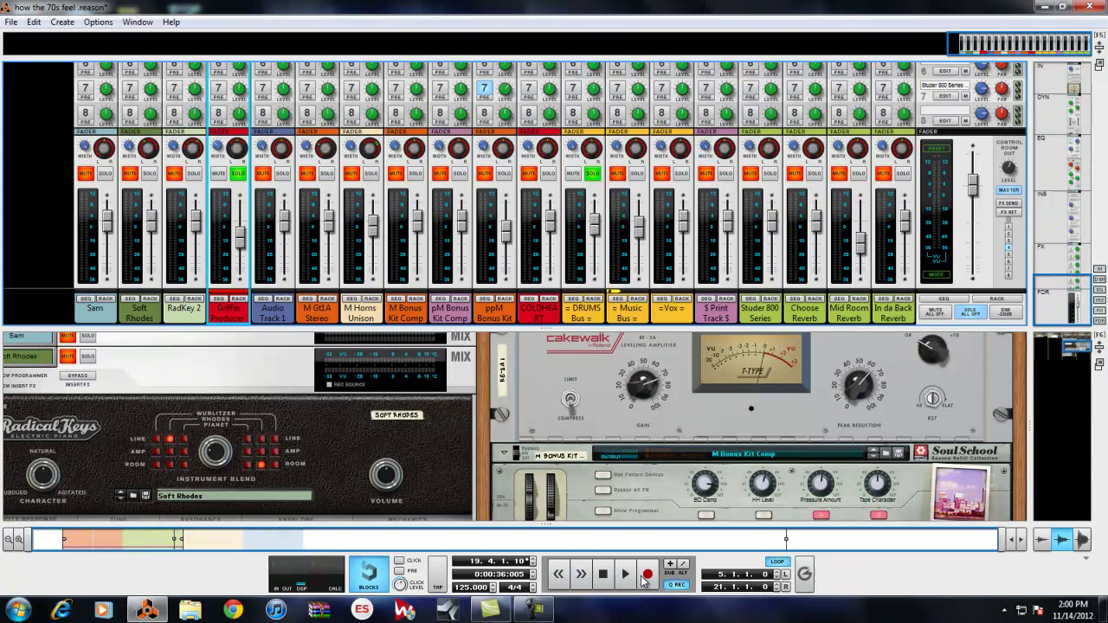
# - Bring up the sequencer below the mixer and move the playhead to the loop start at bar 5
pyautogui.press('F7')
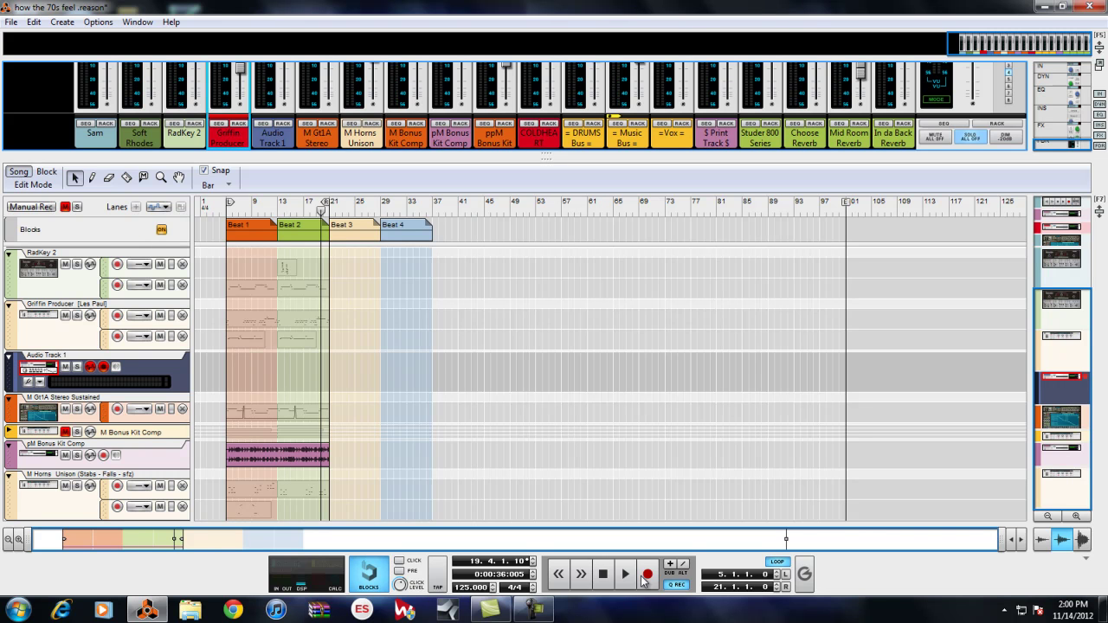
pyautogui.moveTo(321, 211); pyautogui.dragTo(226, 211)
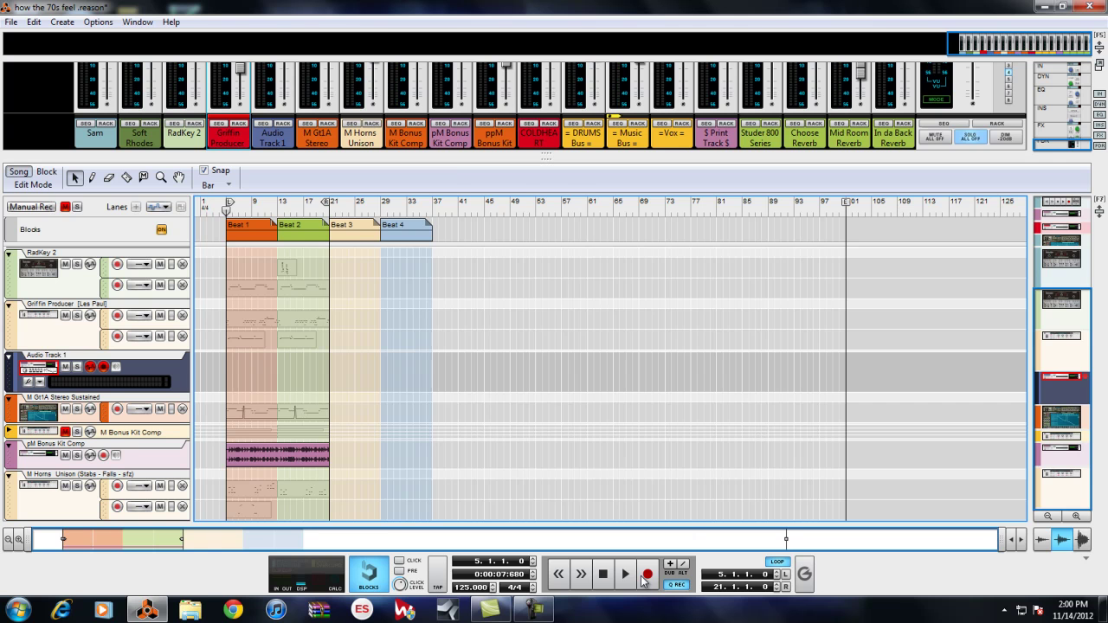
# - Record the soloed Griffin Producer bass onto Audio Track 1 across the loop from bar 5 to bar 21, and stop the transport
pyautogui.click(645, 574)
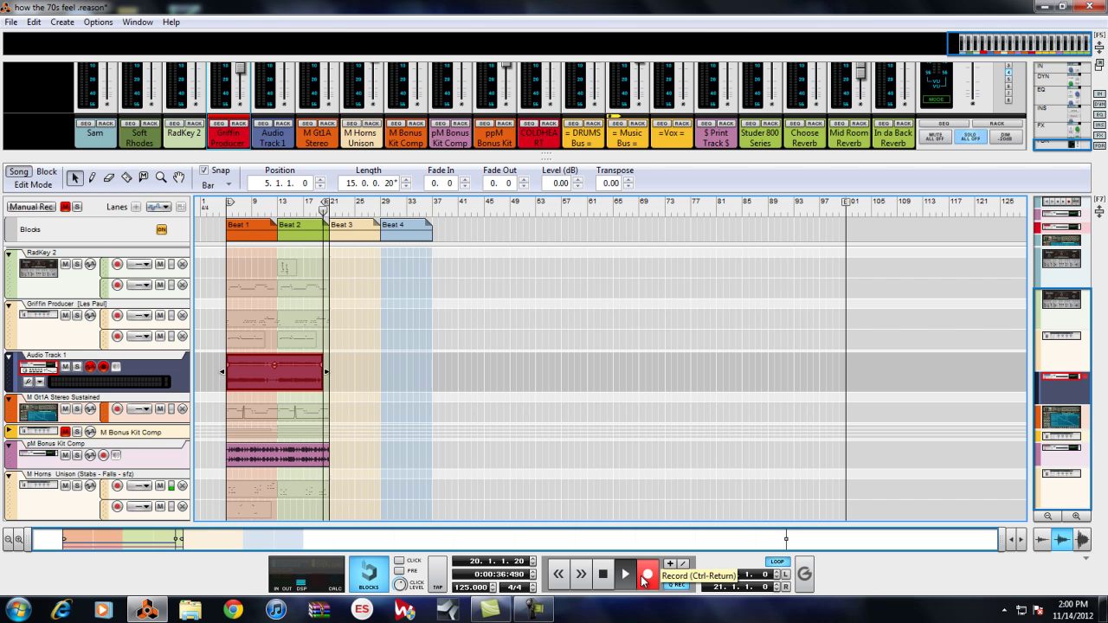
pyautogui.click(646, 575)
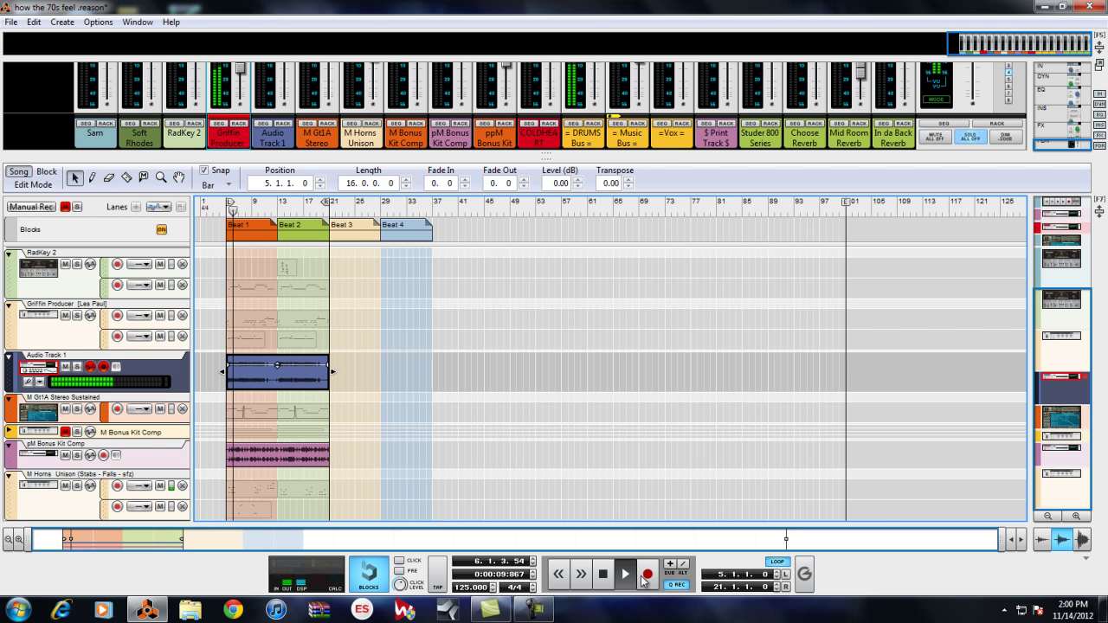
pyautogui.click(604, 574)
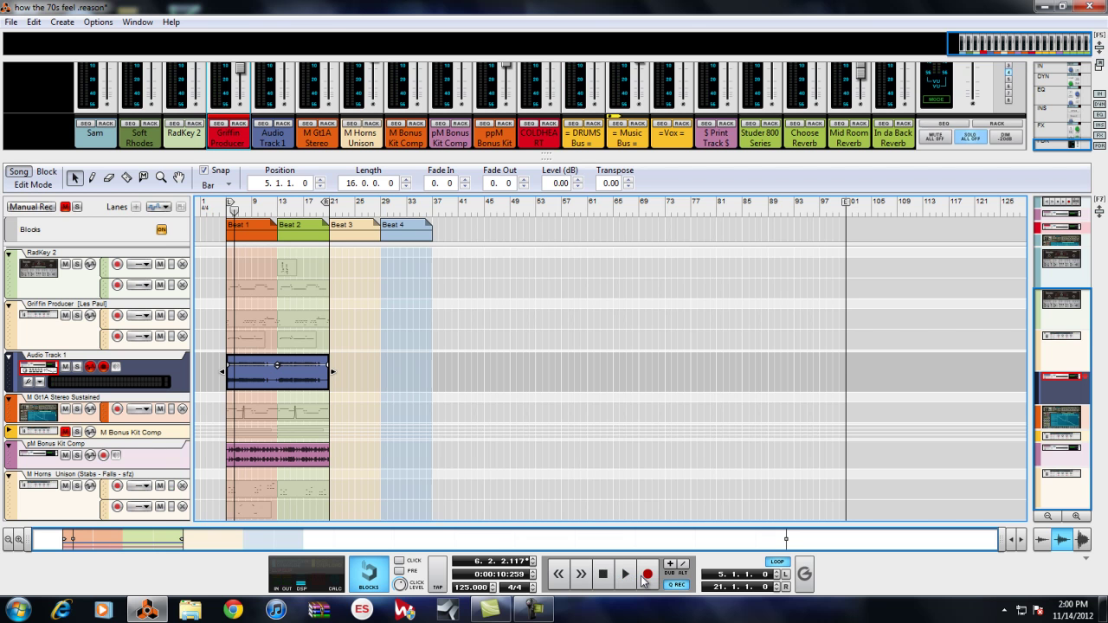
# - Solo Audio Track 1 in the sequencer and play back the recorded bass clip from near the loop start
pyautogui.click(77, 367)
pyautogui.click(277, 377)
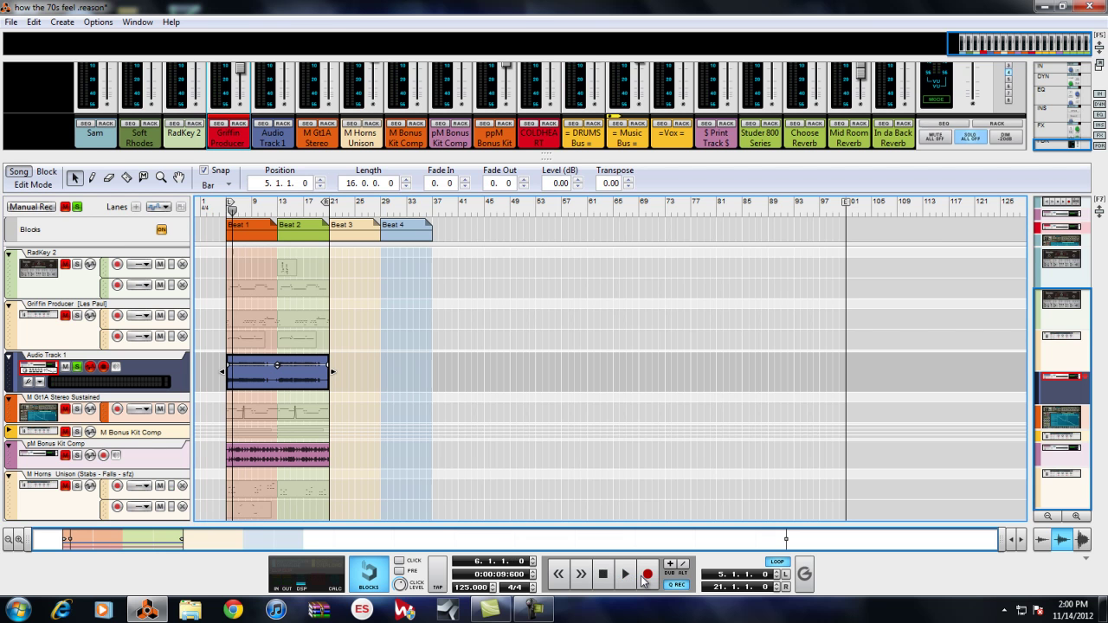
pyautogui.hotkey('shift', 'Return')
pyautogui.press('space')
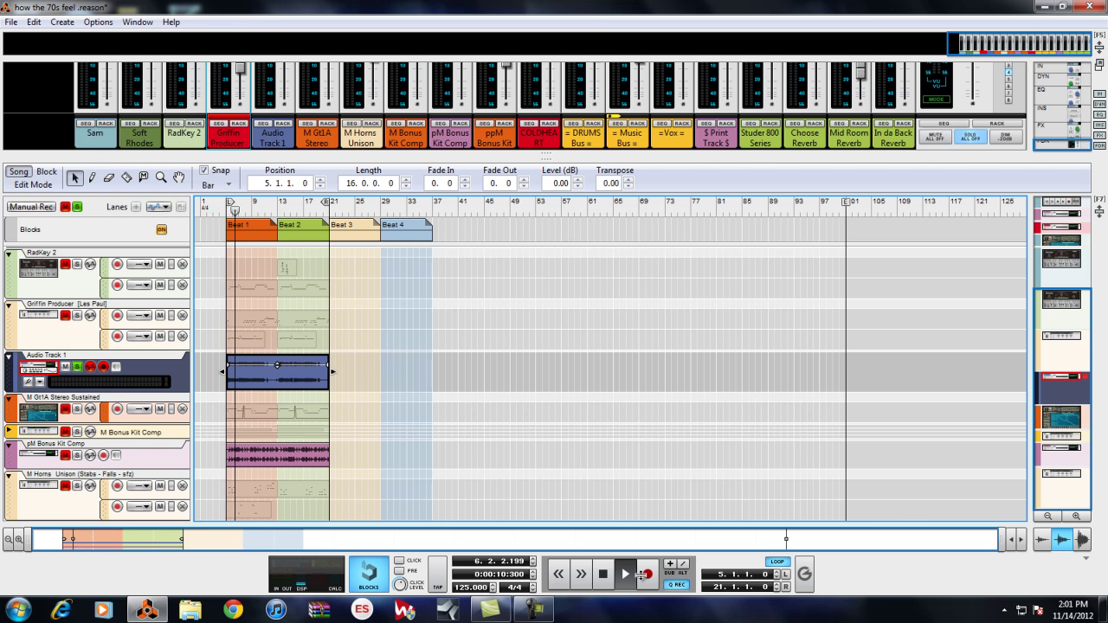
# - Enlarge the mixer, clear the solo on Griffin Producer, and return playback to the loop start at bar 5
pyautogui.moveTo(642, 157); pyautogui.dragTo(643, 580)
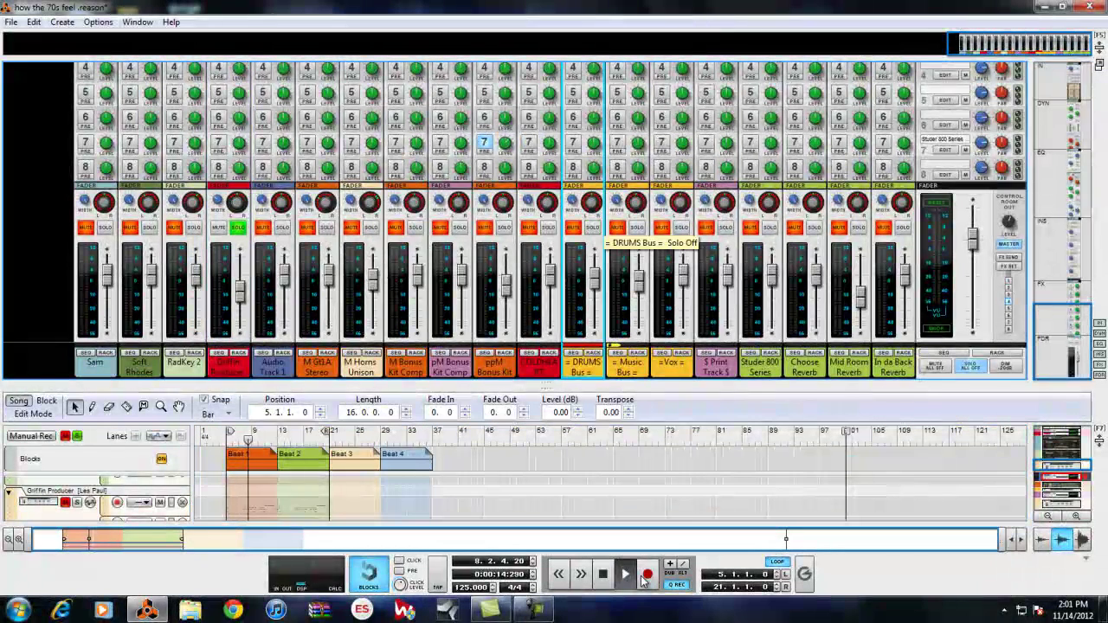
pyautogui.click(238, 227)
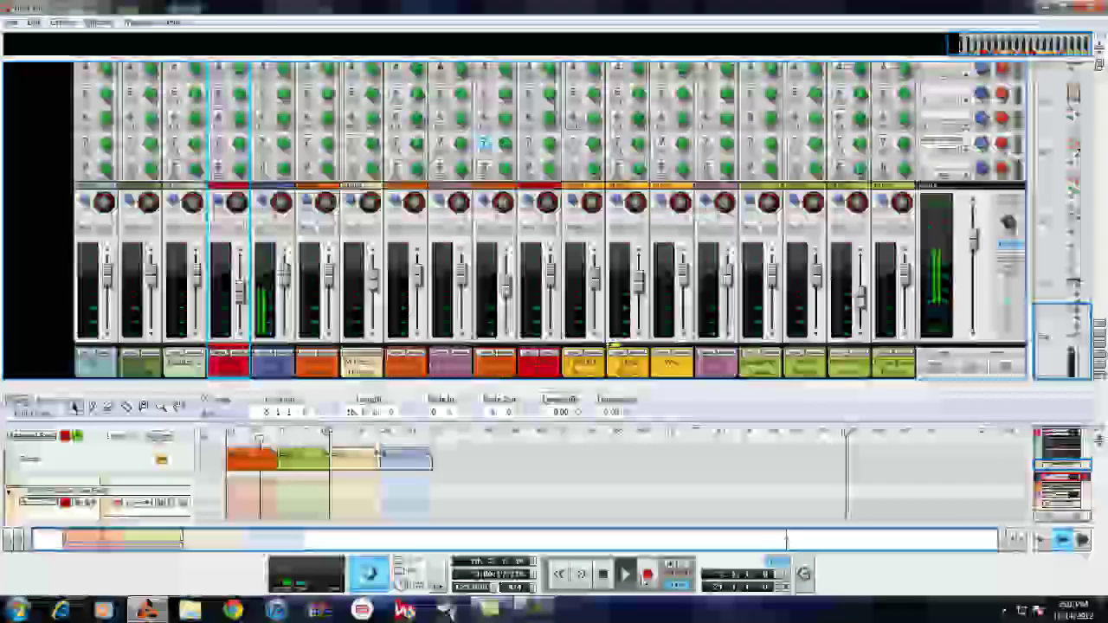
pyautogui.click(228, 436)
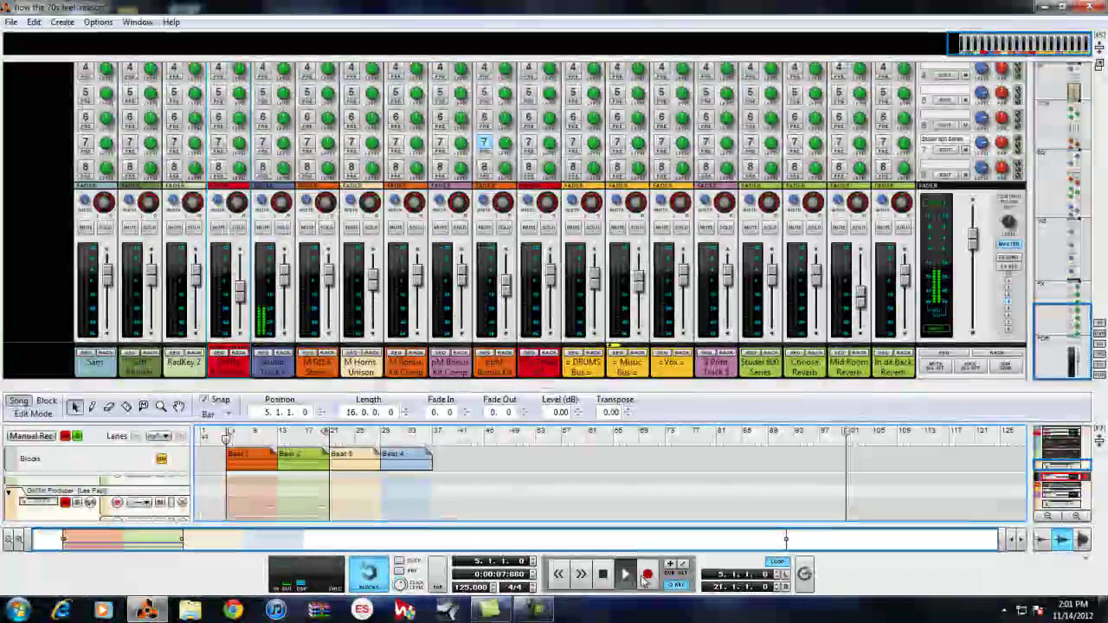
# - Copy the Griffin Producer channel's name onto the Audio Track 1 channel and prefix it with "p"
pyautogui.doubleClick(232, 365)
pyautogui.rightClick(236, 364)
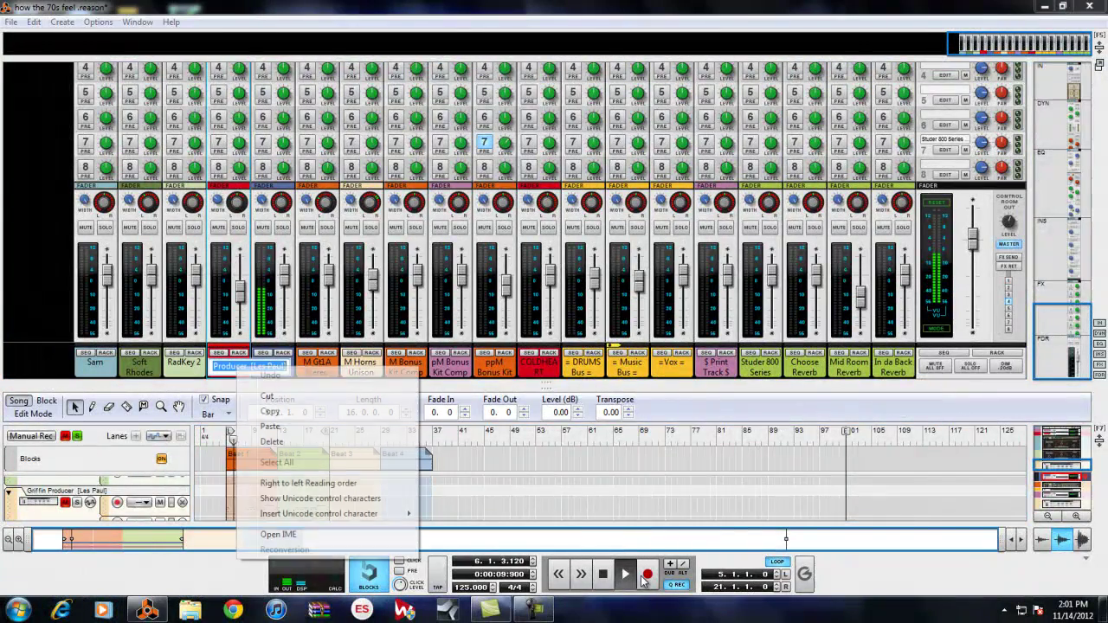
pyautogui.click(270, 411)
pyautogui.press('Tab')
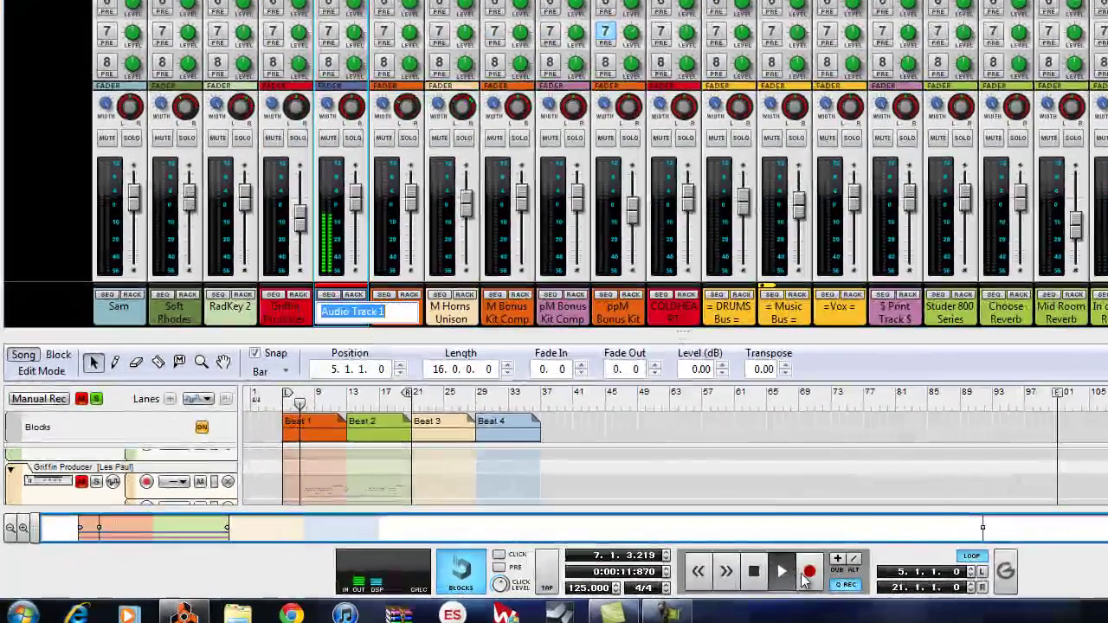
pyautogui.press('Menu')
pyautogui.press('Down')
pyautogui.press('Down')
pyautogui.press('Down')
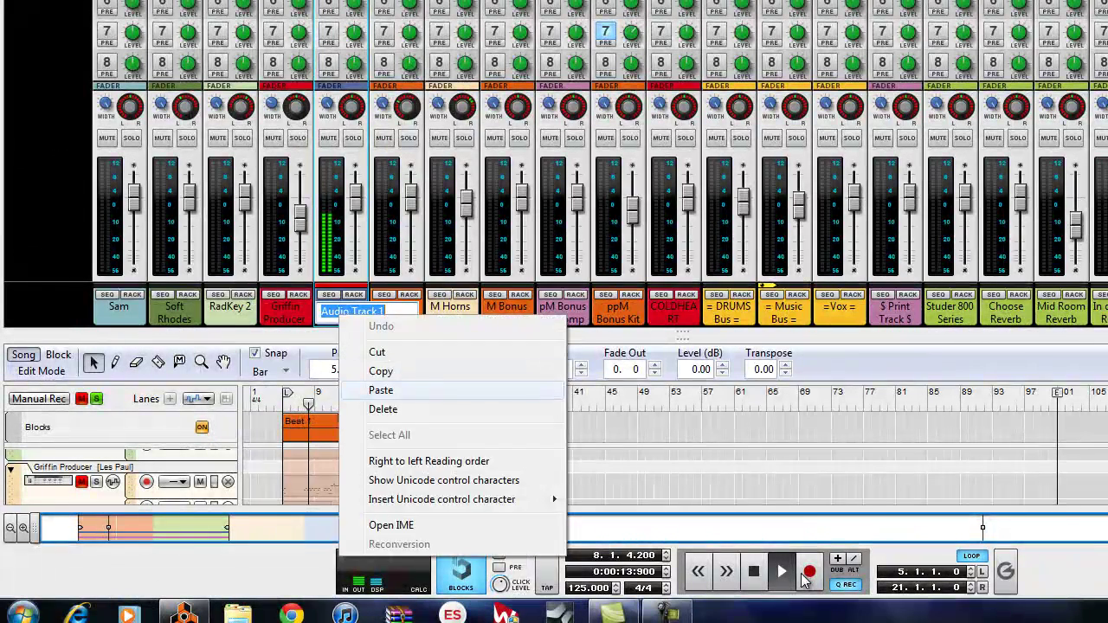
pyautogui.press('Return')
pyautogui.press('Home')
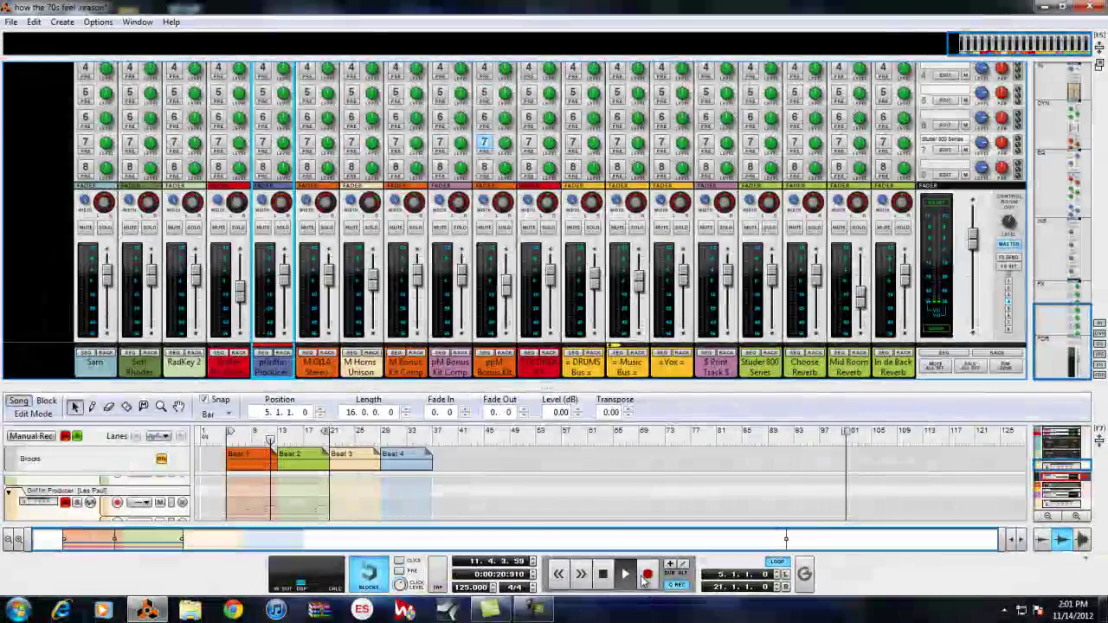
# - Change the pGriffin Producer track color to the same purple as the pM Bonus Kit Comp track
pyautogui.rightClick(279, 363)
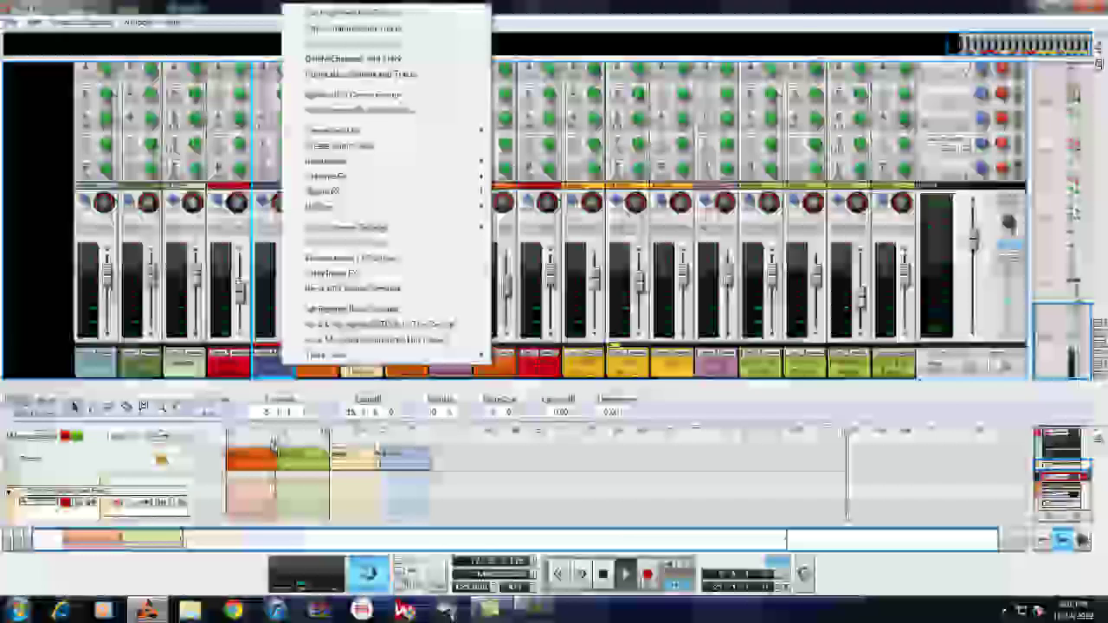
pyautogui.moveTo(326, 355)
pyautogui.click(520, 472)
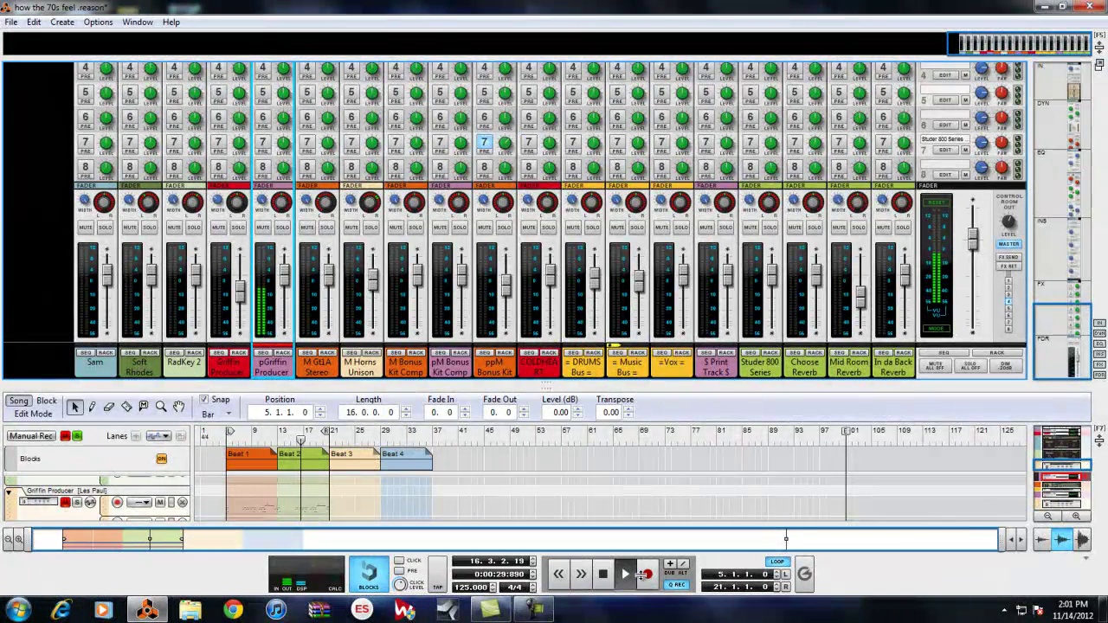
# - Enlarge the sequencer and stop playback, with the original Griffin Producer instrument track muted and folded
pyautogui.moveTo(641, 386); pyautogui.dragTo(640, 141)
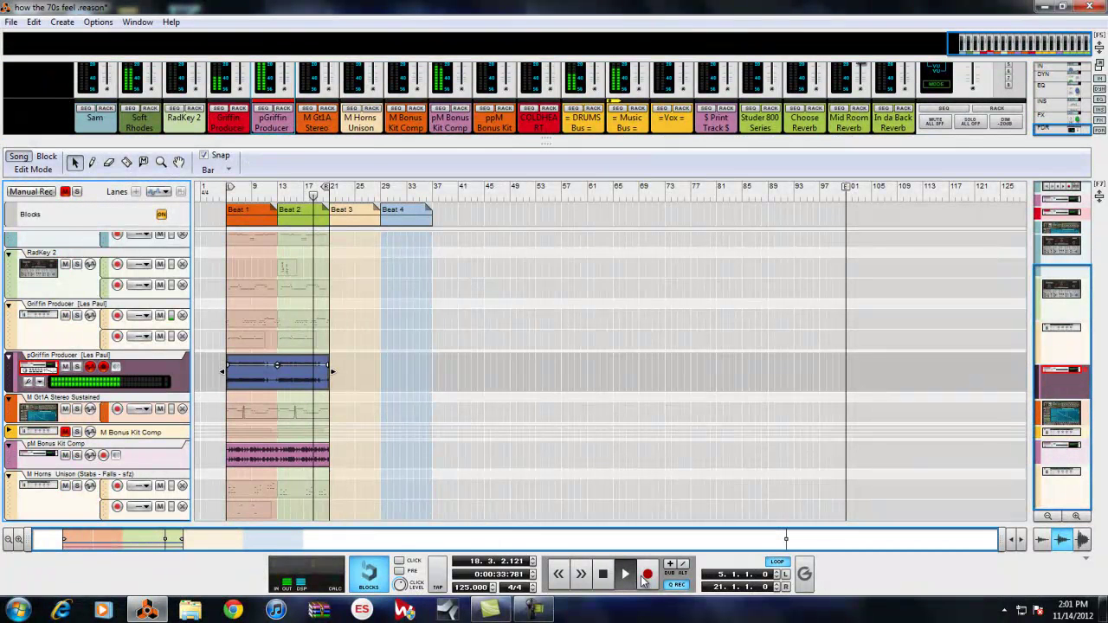
pyautogui.press('space')
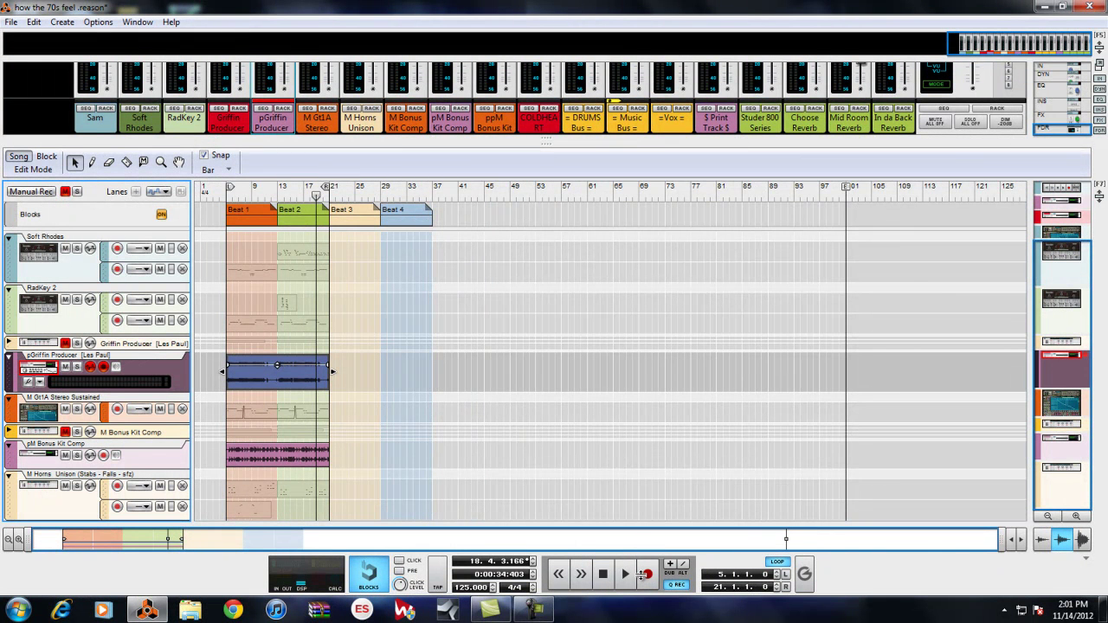
# - Create an audio track directly below the Soft Rhodes device in the rack with Rec Source enabled
pyautogui.press('F6')
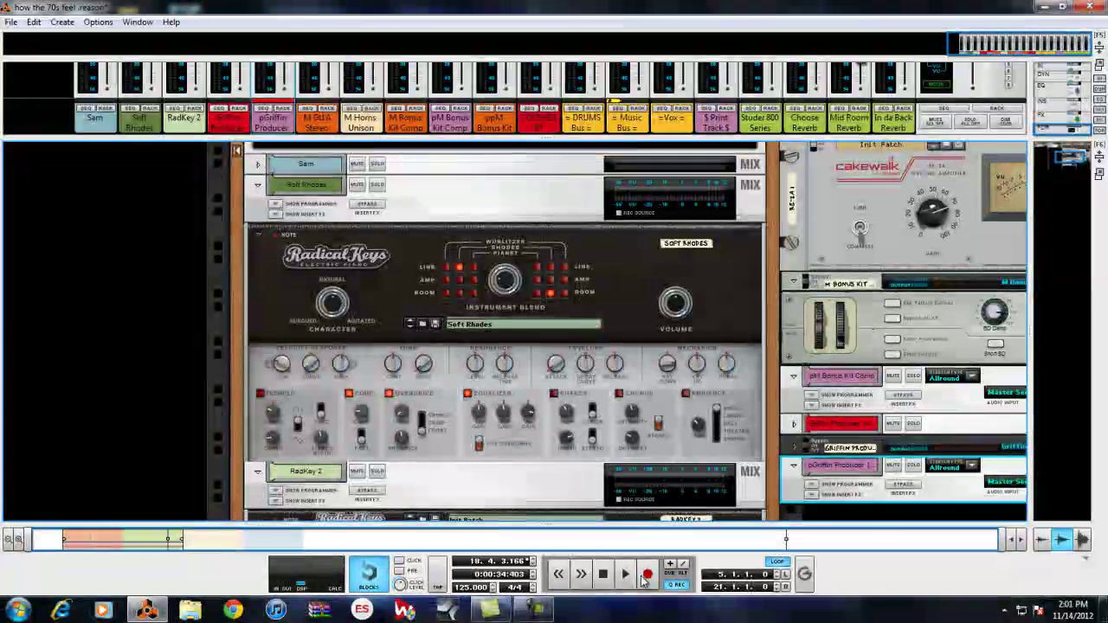
pyautogui.rightClick(454, 200)
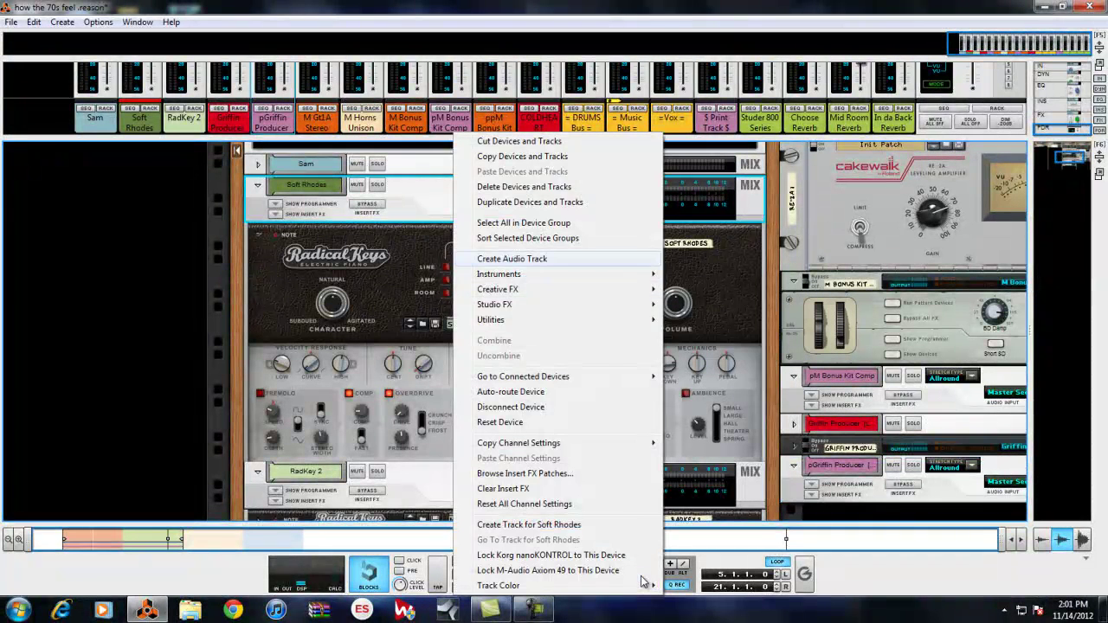
pyautogui.click(511, 259)
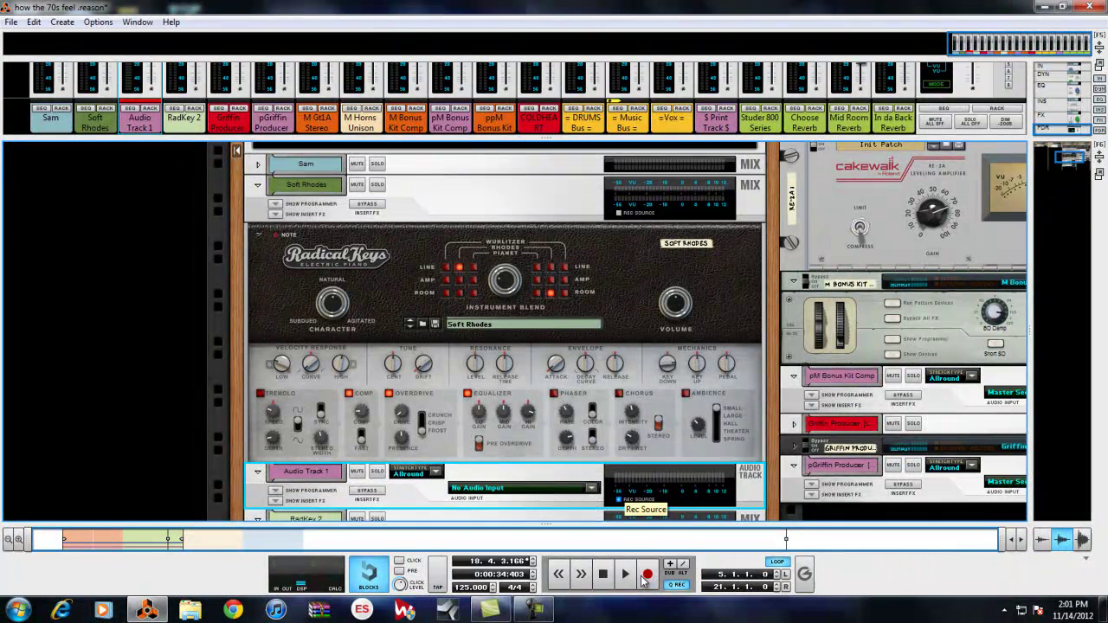
# - Switch the new Audio Track 1 to stereo input and choose Master Section as its source
pyautogui.click(592, 488)
pyautogui.click(646, 334)
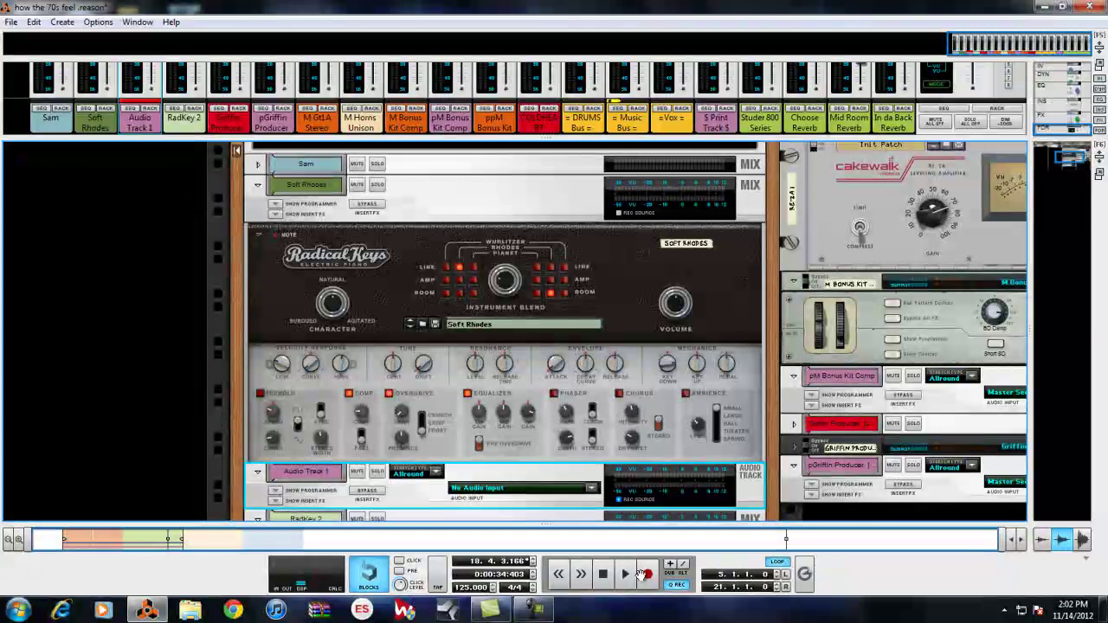
pyautogui.click(591, 488)
pyautogui.click(651, 437)
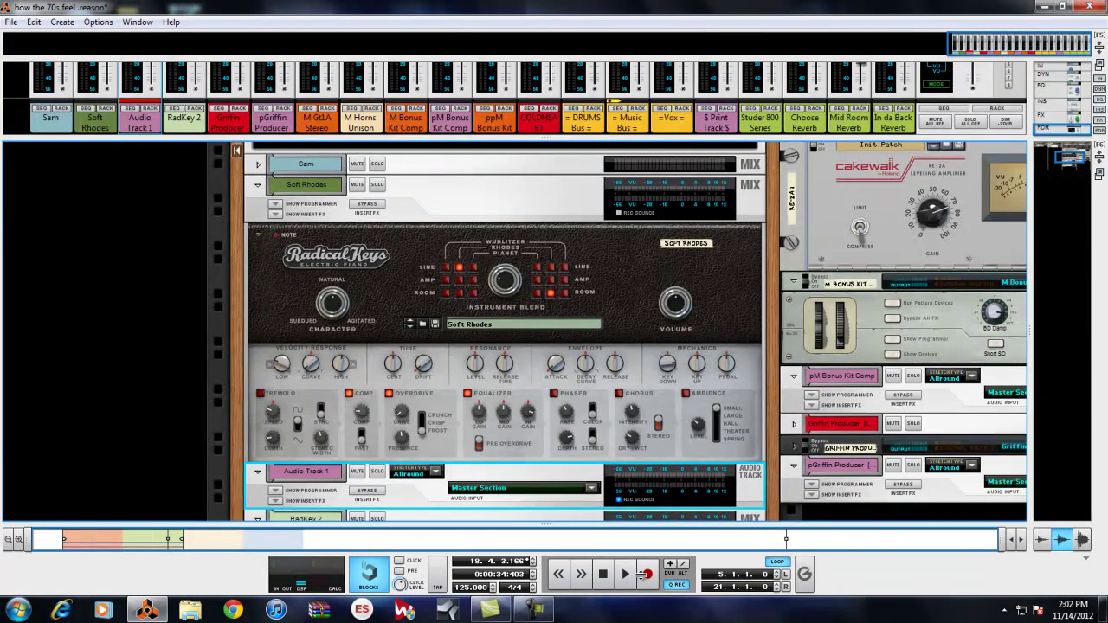
# - Enlarge the mixer and solo only the Soft Rhodes and Music Bus channels
pyautogui.moveTo(546, 138); pyautogui.dragTo(547, 333)
pyautogui.click(104, 180)
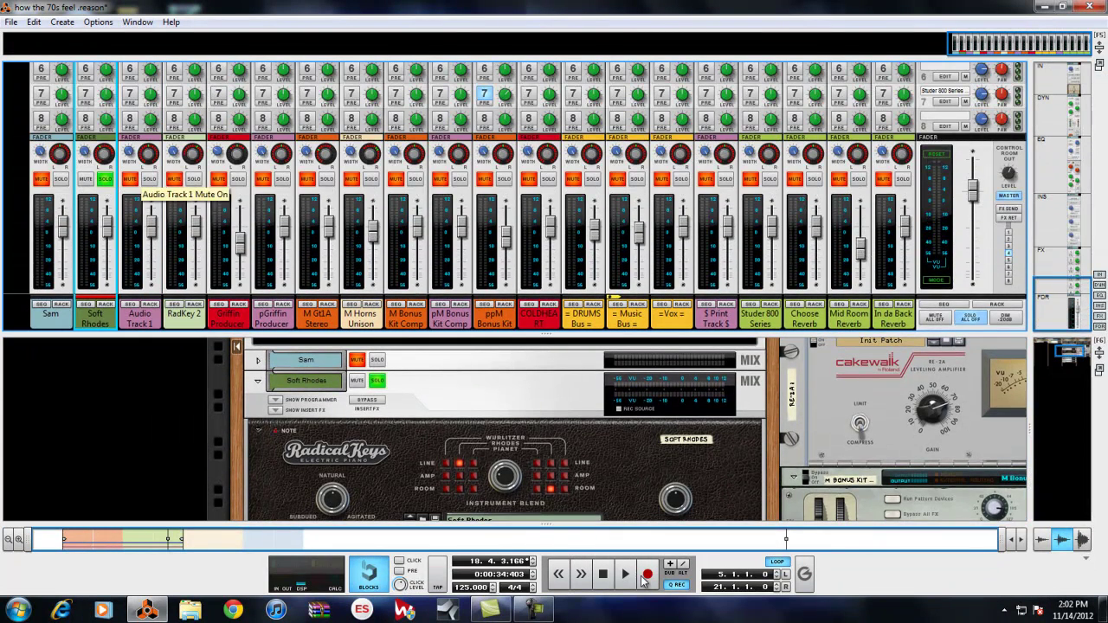
pyautogui.click(637, 179)
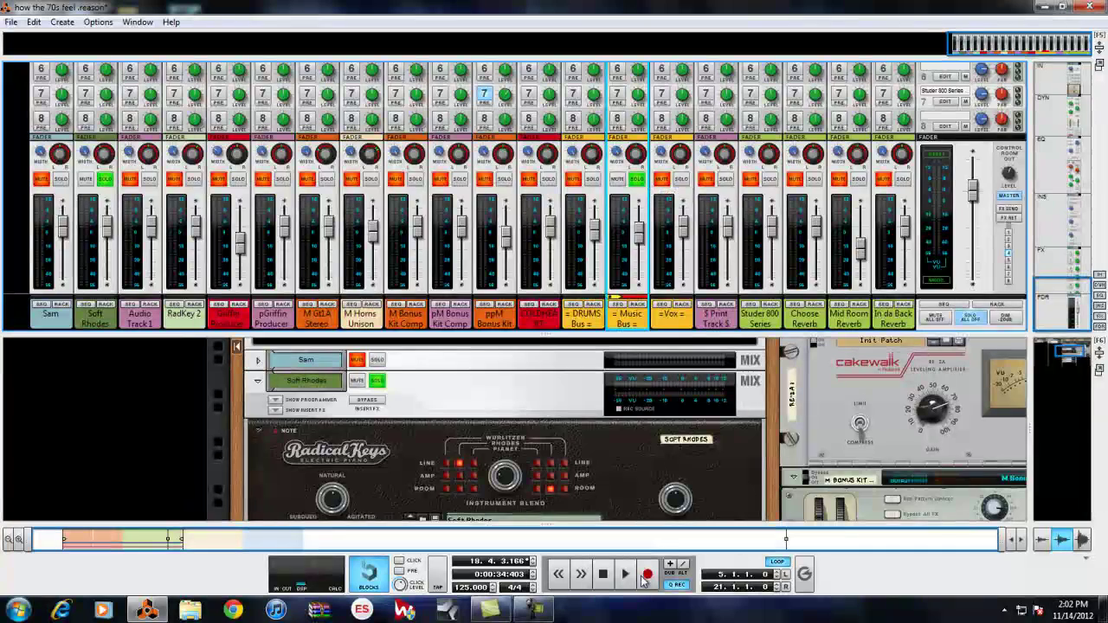
# - Record Soft Rhodes onto Audio Track 1 from bar 5 to about bar 13, and delete the recorded clip
pyautogui.press('F7')
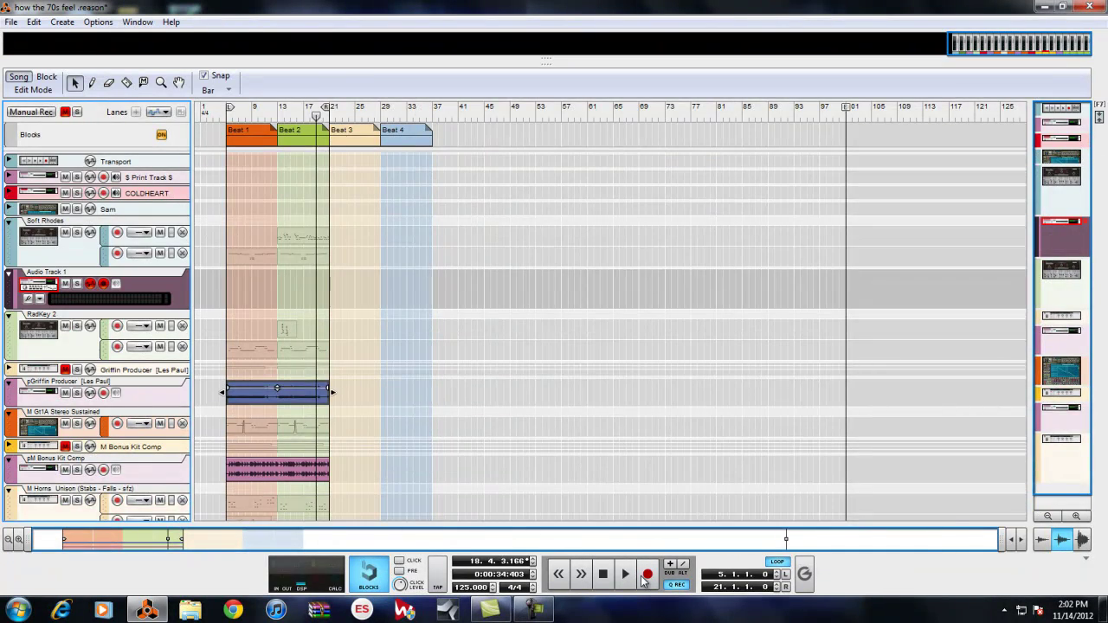
pyautogui.moveTo(316, 116); pyautogui.dragTo(232, 116)
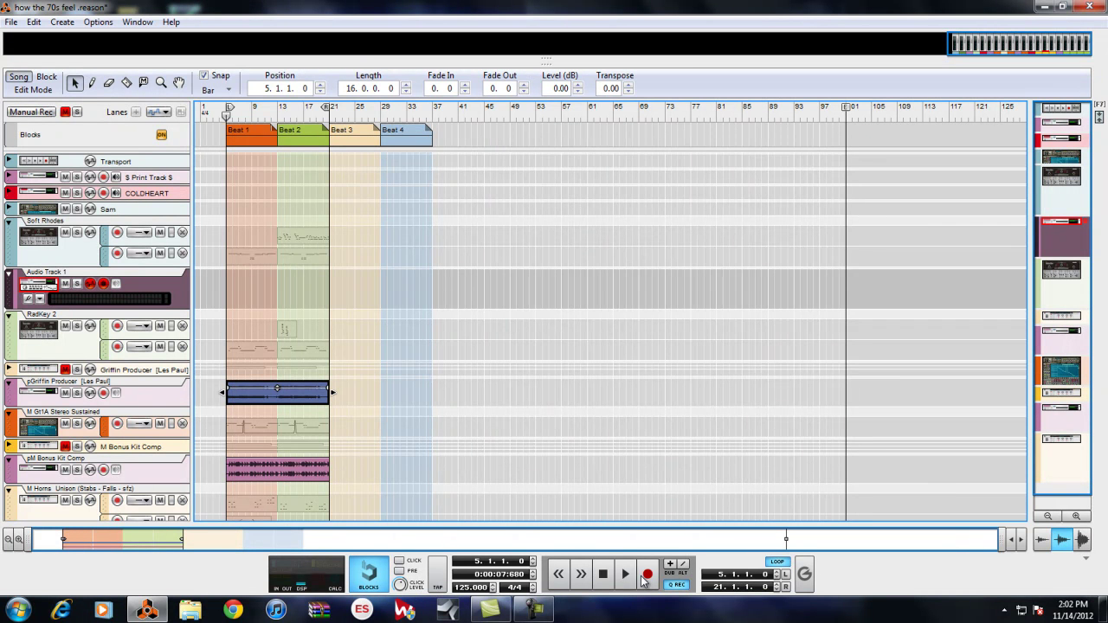
pyautogui.click(644, 576)
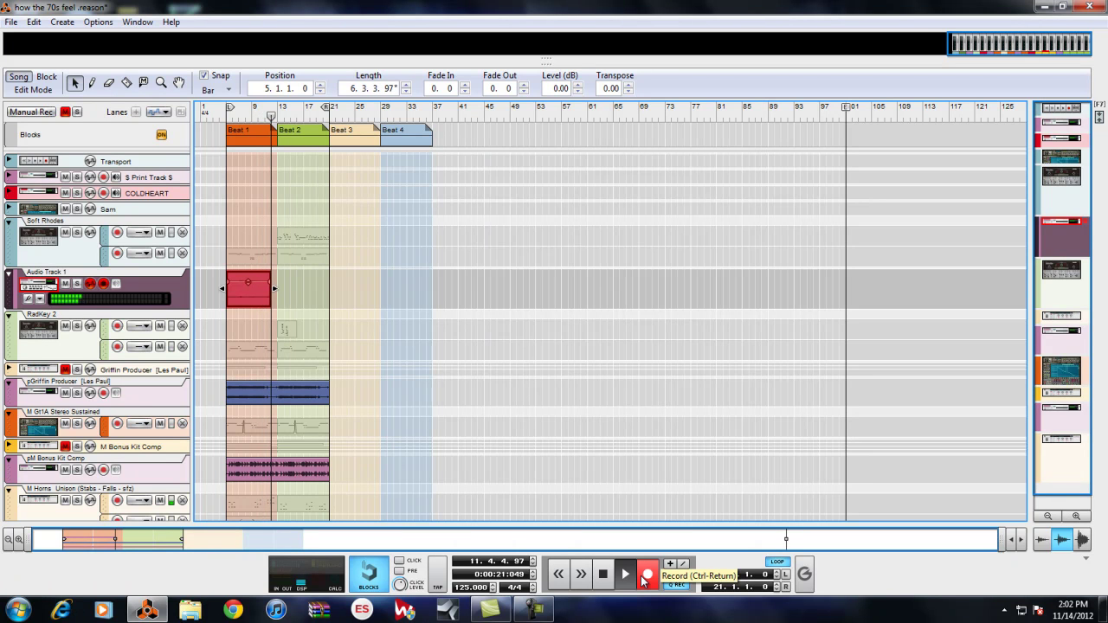
pyautogui.click(644, 577)
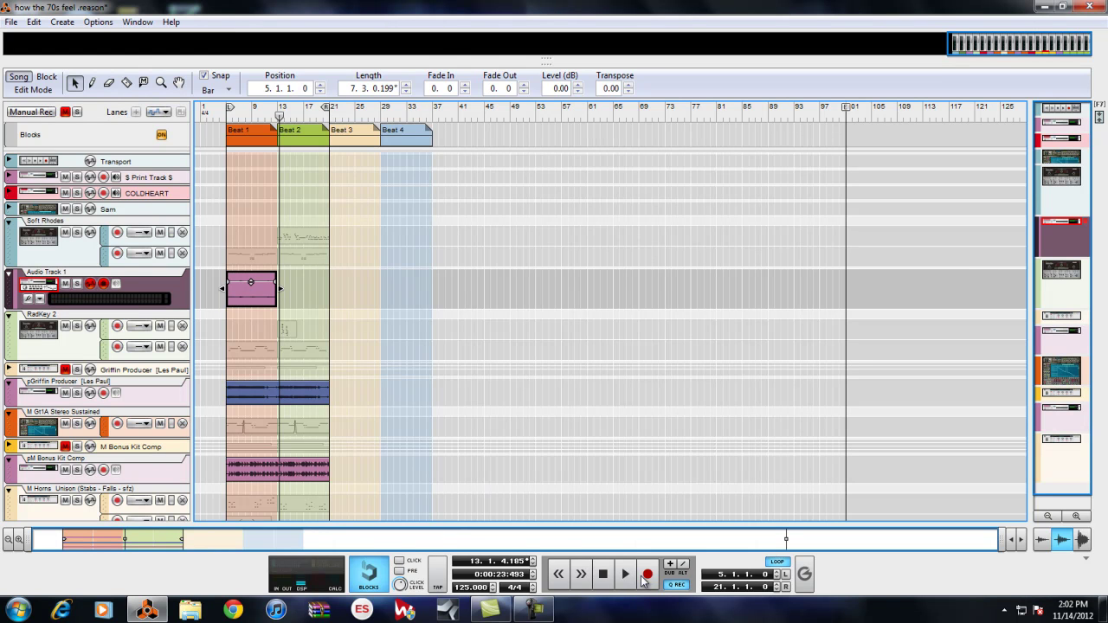
pyautogui.rightClick(228, 290)
pyautogui.click(263, 100)
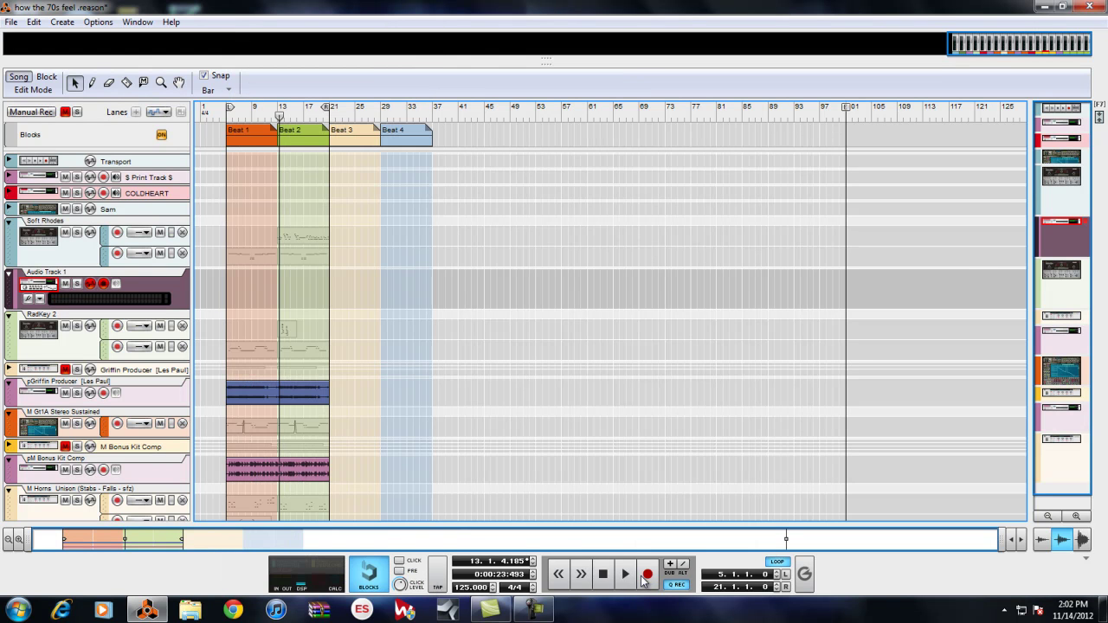
# - Show the Soft Rhodes channel's insert FX section in the rack and add an RE-2A Leveling Amplifier to it
pyautogui.press('F5')
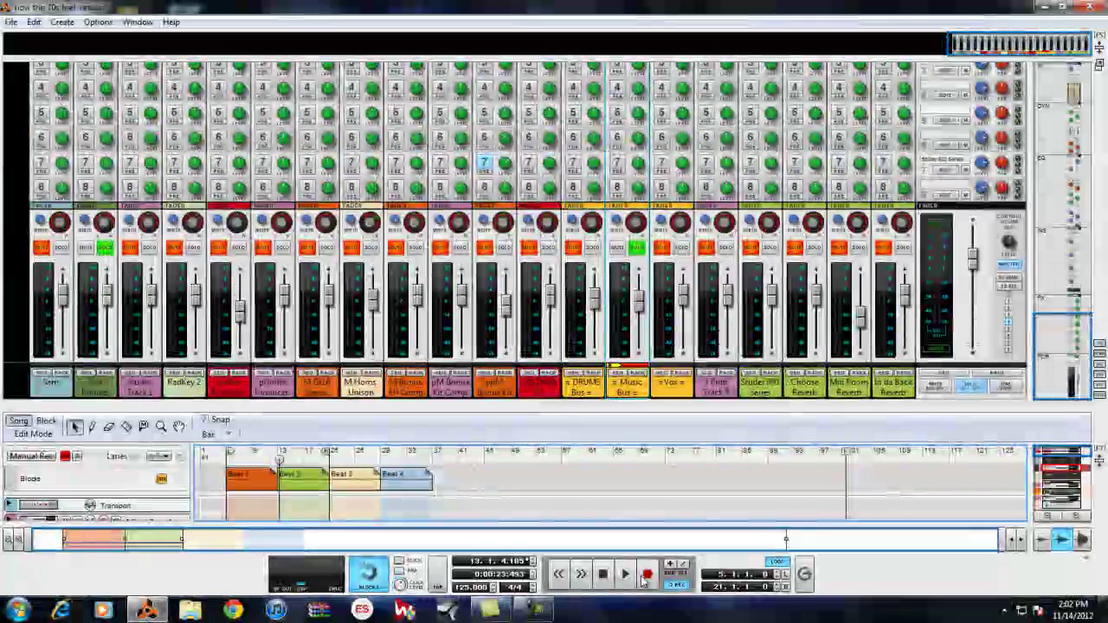
pyautogui.press('F6')
pyautogui.press('F5')
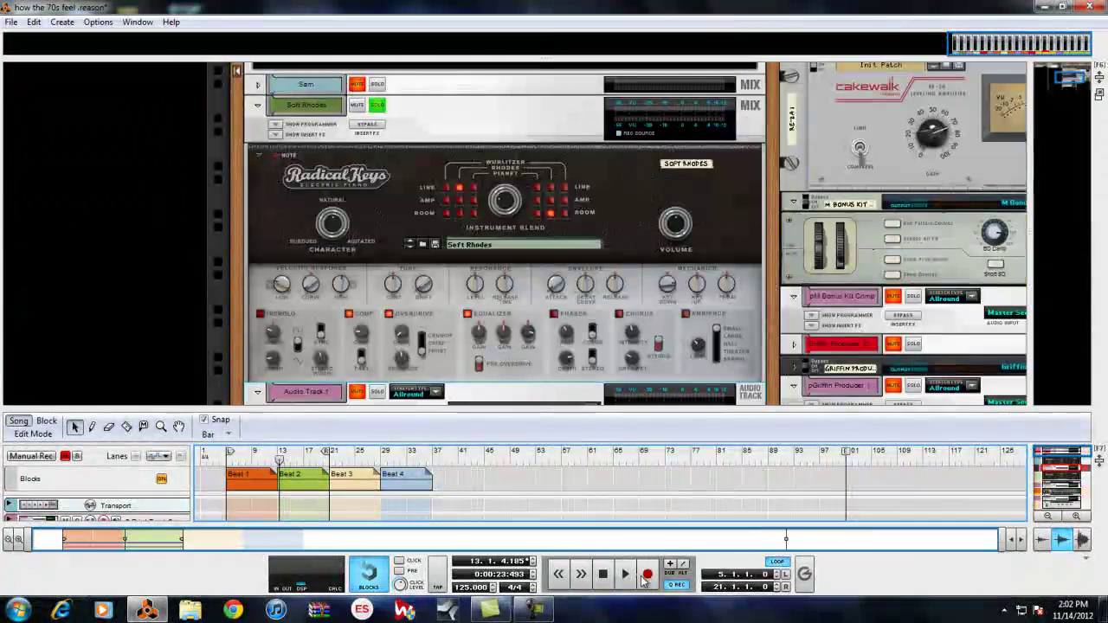
pyautogui.click(276, 134)
pyautogui.rightClick(287, 152)
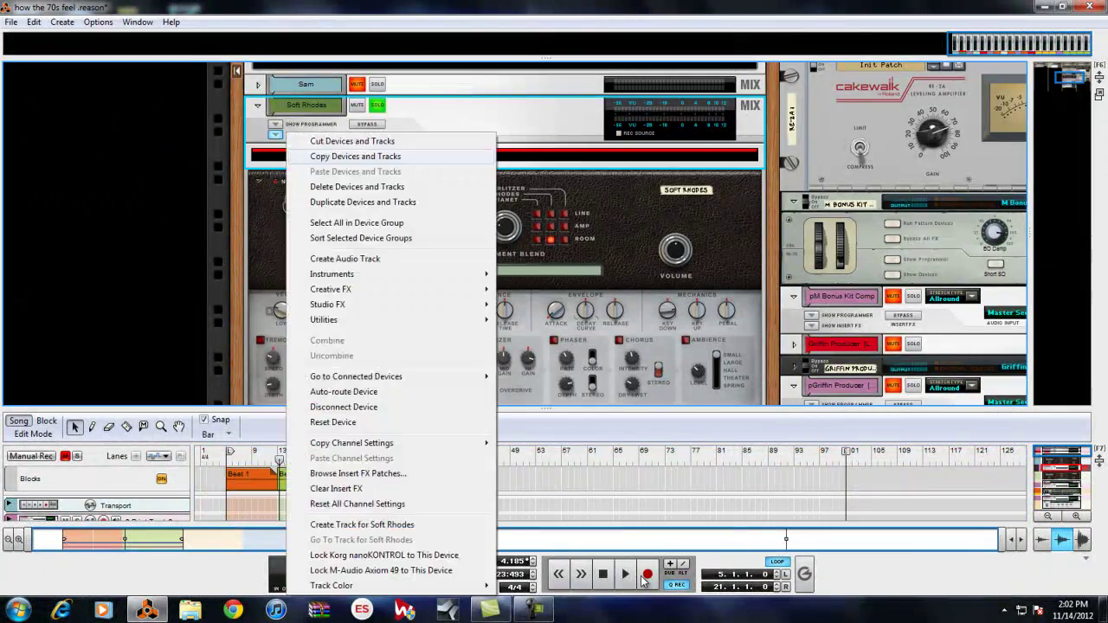
pyautogui.moveTo(328, 305)
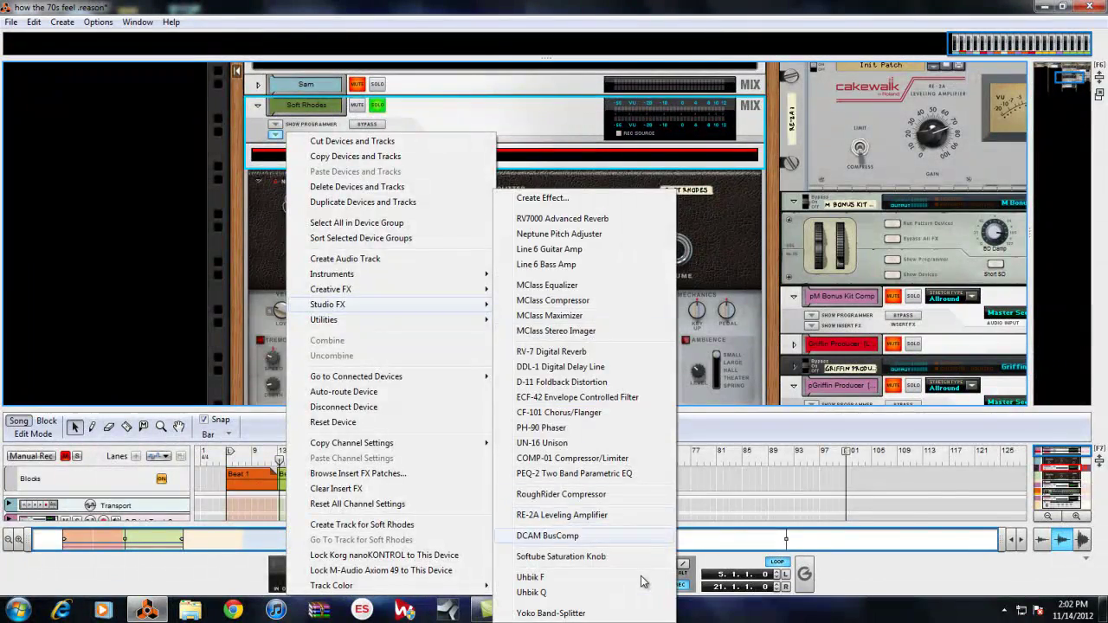
pyautogui.click(561, 515)
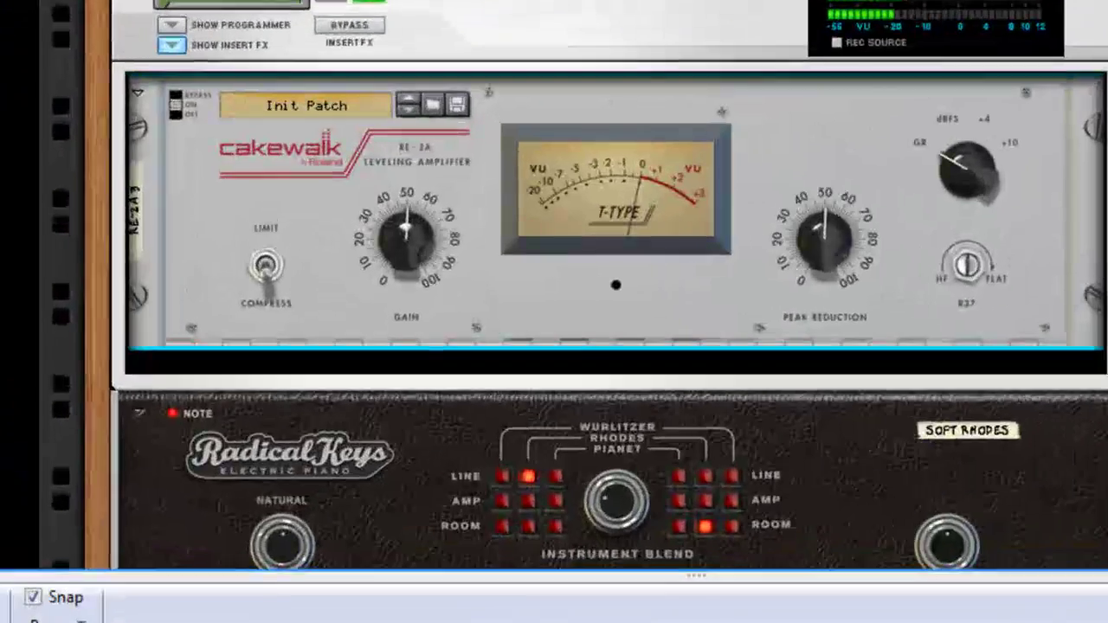
# - Raise the Soft Rhodes RE-2A's Gain to about 60 and its Peak Reduction to about 70
pyautogui.moveTo(443, 279); pyautogui.dragTo(408, 249)
pyautogui.moveTo(407, 245); pyautogui.dragTo(408, 224)
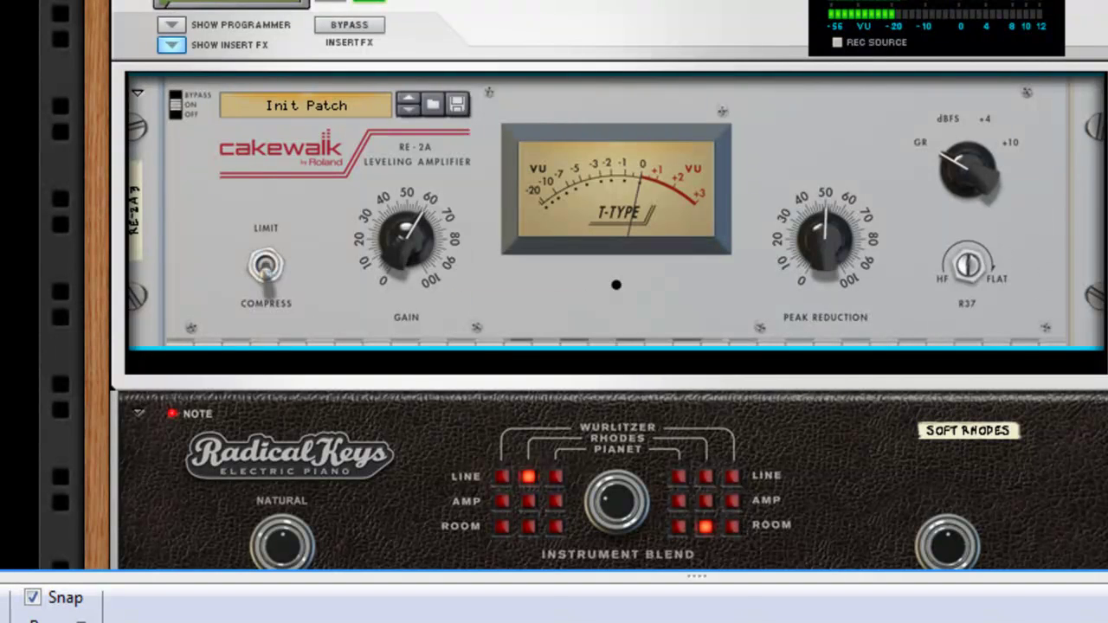
pyautogui.moveTo(825, 236); pyautogui.dragTo(825, 225)
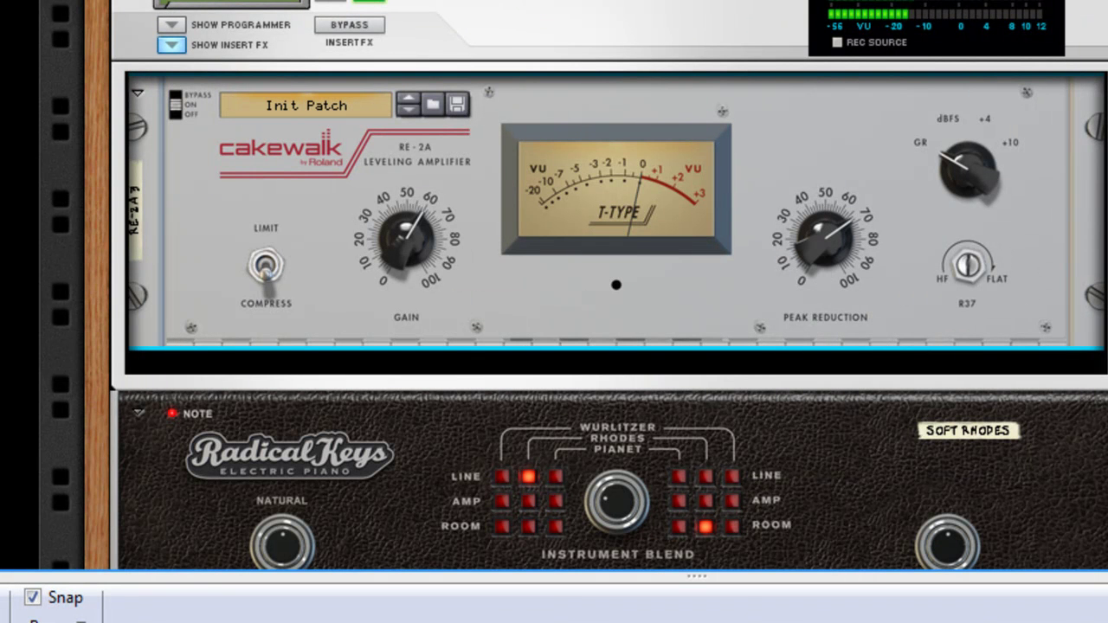
# - Raise the RE-2A's Gain to just above 70 and record Soft Rhodes onto Audio Track 1 from bar 5 to bar 21
pyautogui.moveTo(405, 232); pyautogui.dragTo(405, 229)
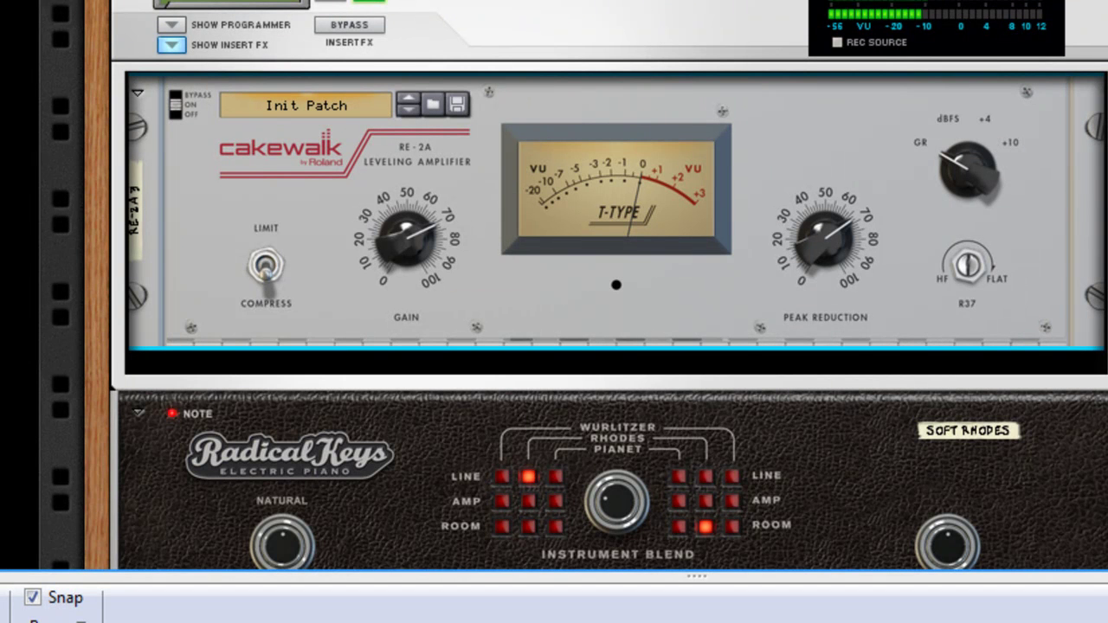
pyautogui.moveTo(697, 576); pyautogui.dragTo(697, 336)
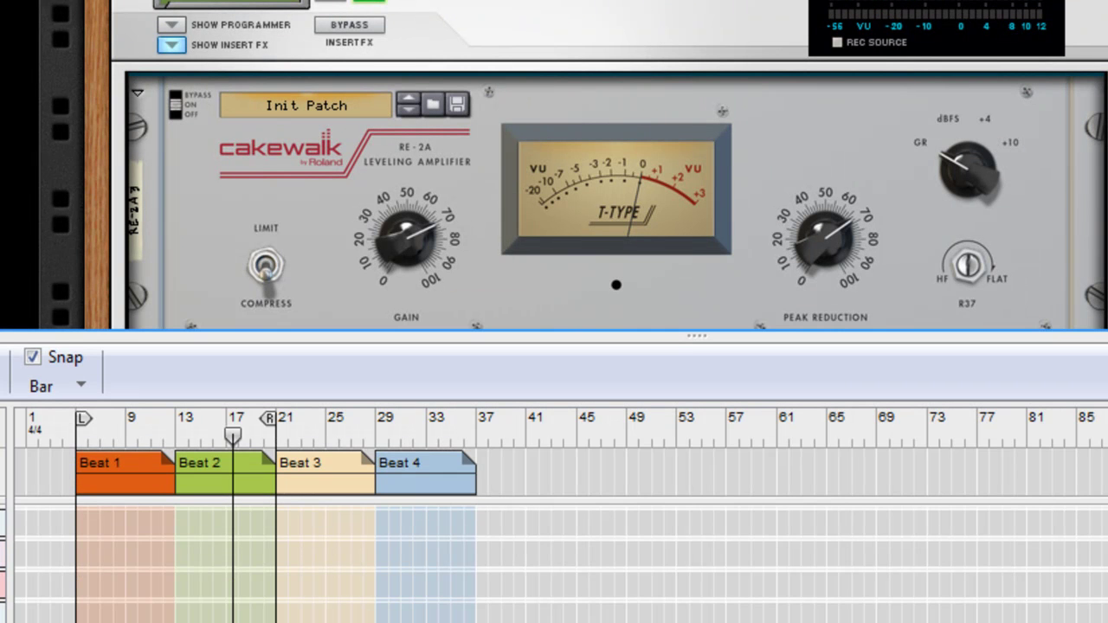
pyautogui.moveTo(233, 435); pyautogui.dragTo(75, 435)
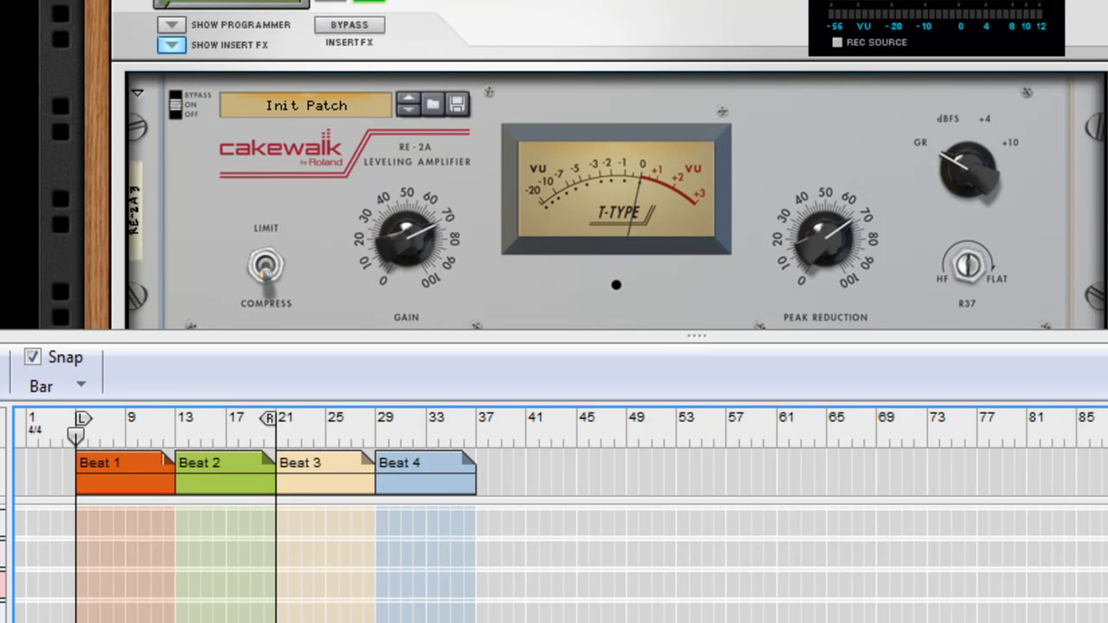
pyautogui.moveTo(697, 336); pyautogui.dragTo(697, 259)
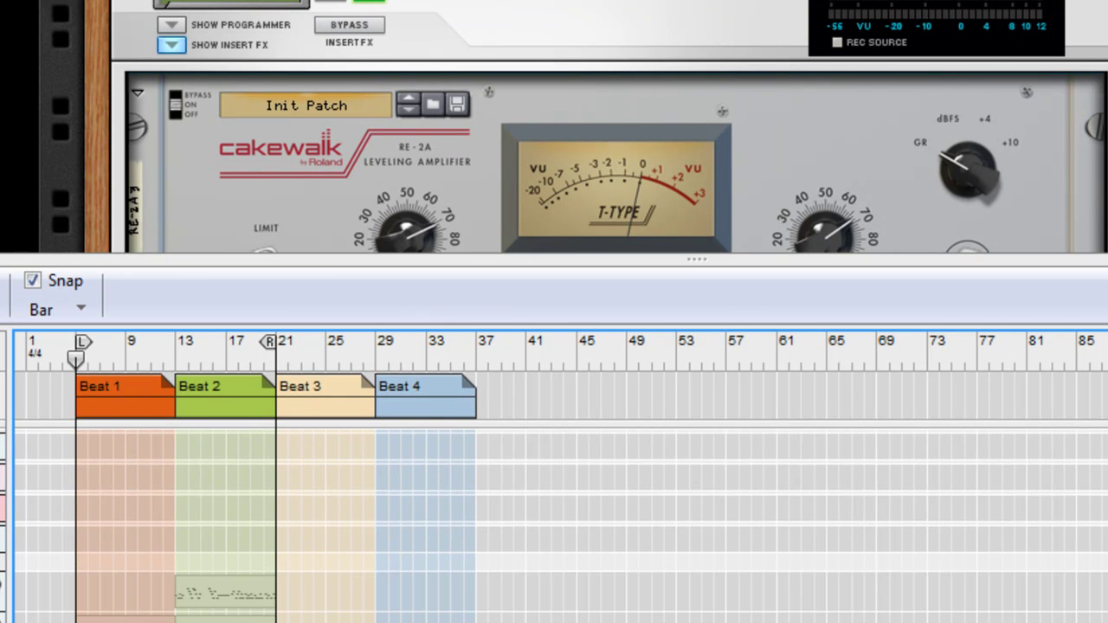
pyautogui.press('KP_Multiply')
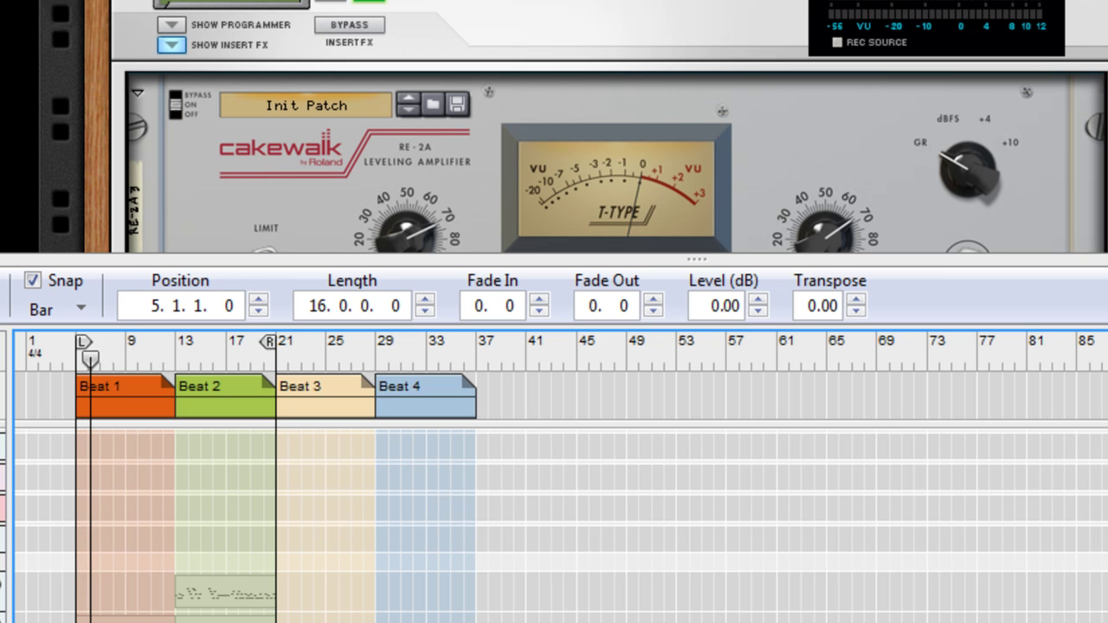
# - Delete the RE-2A Leveling Amplifier from the Soft Rhodes insert FX and fold the Soft Rhodes channel and its Radical Keys device in the rack
pyautogui.rightClick(289, 59)
pyautogui.click(415, 163)
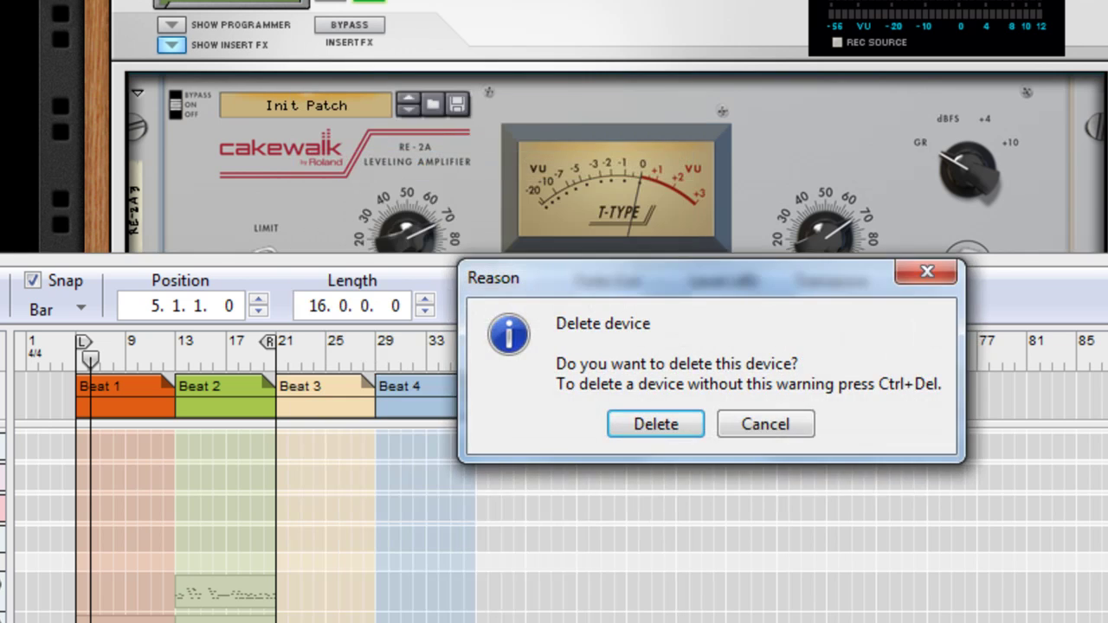
pyautogui.press('Return')
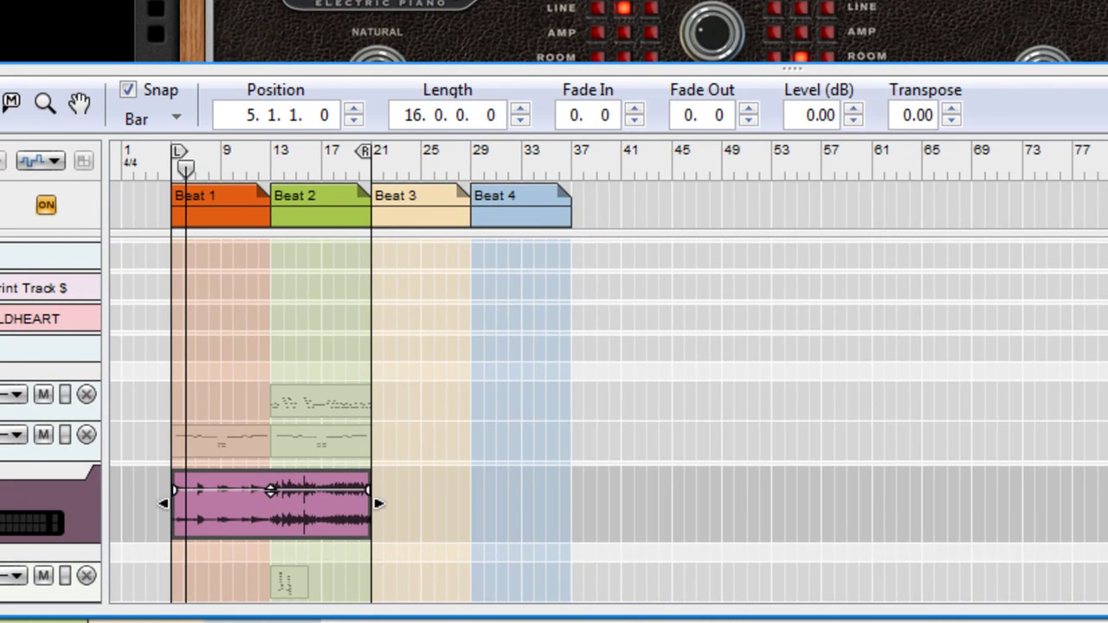
pyautogui.hotkey('ctrl', 'z')
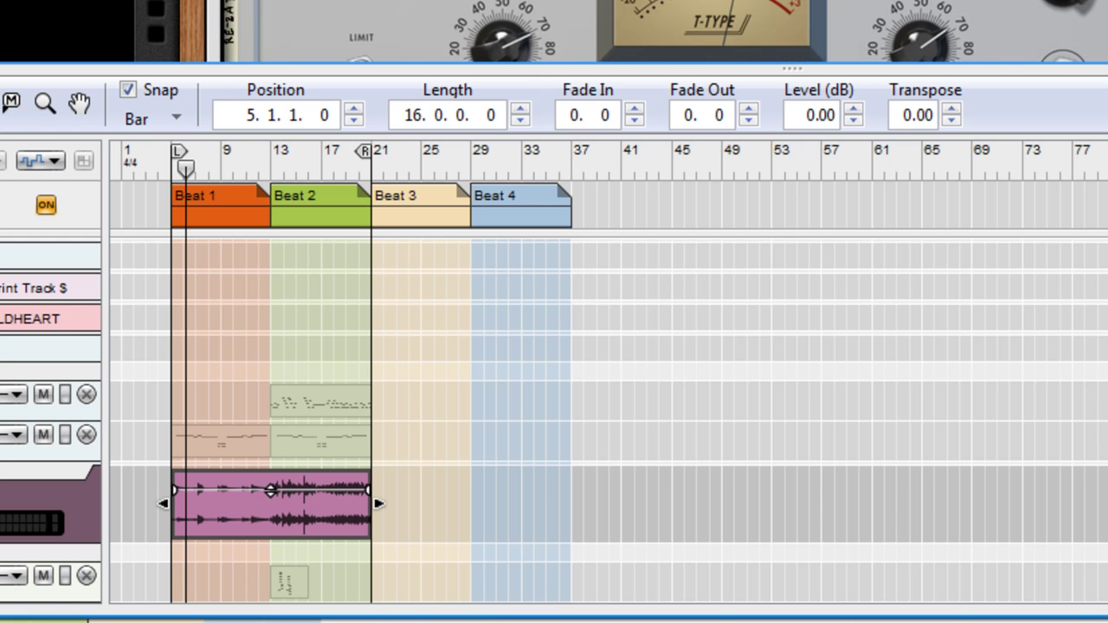
pyautogui.hotkey('ctrl', 'y')
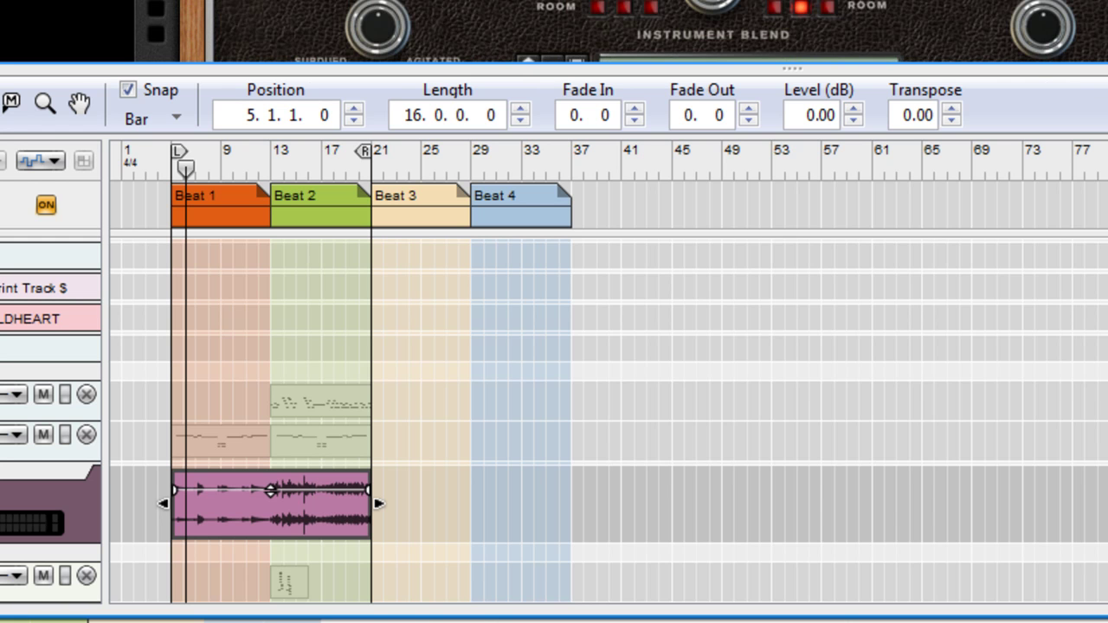
pyautogui.scroll(-3, 656, 31)
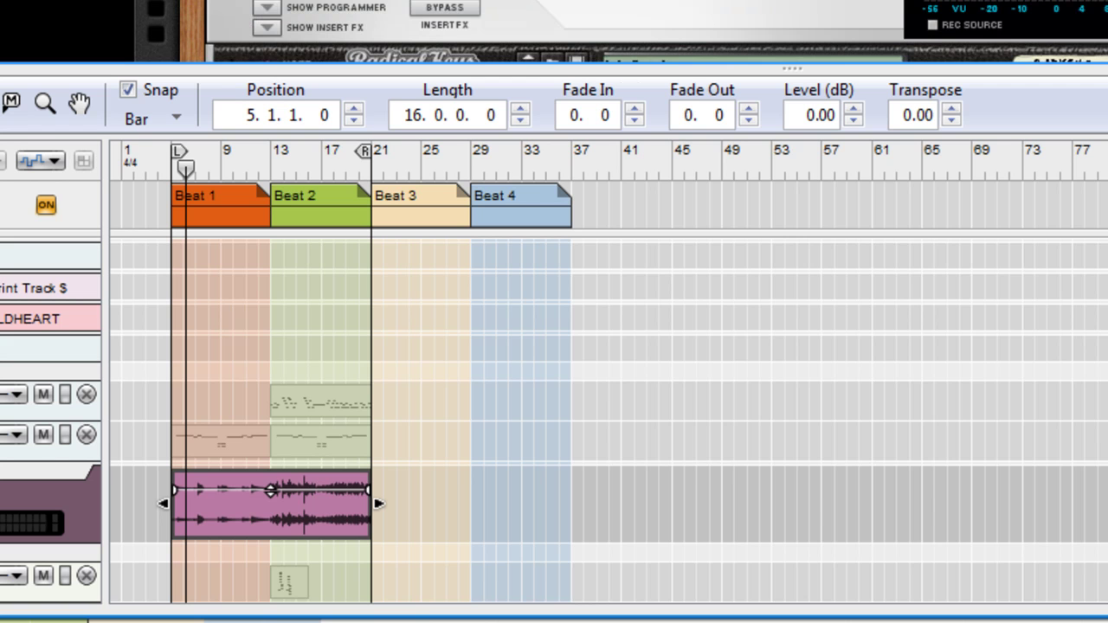
pyautogui.click(172, 168)
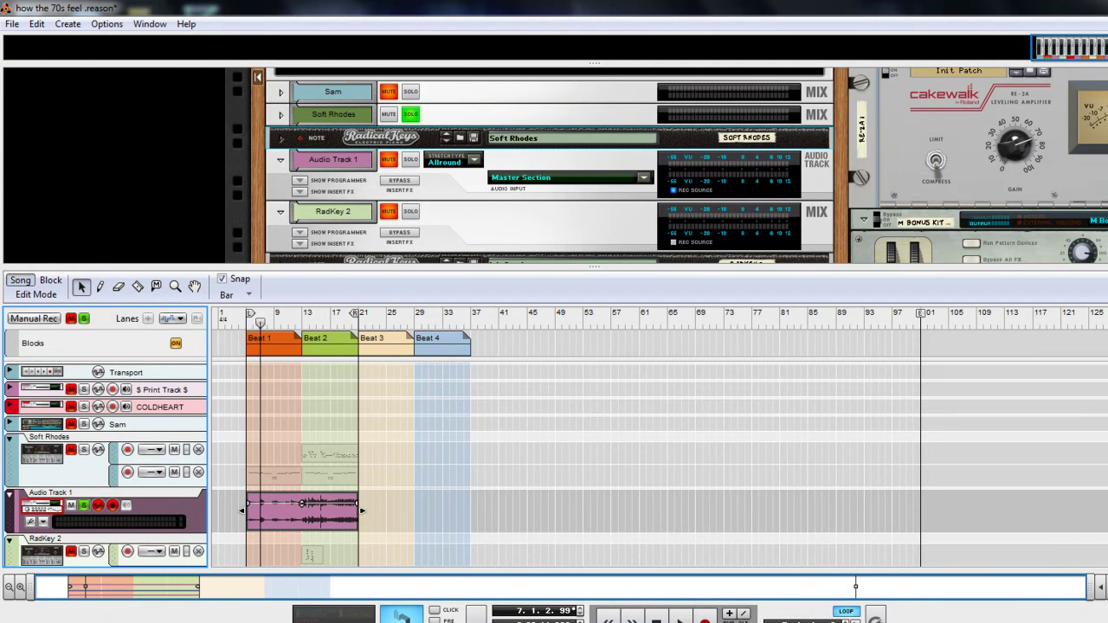
# - Show the mixer and play back the soloed Audio Track 1 recording from bar 6
pyautogui.press('F5')
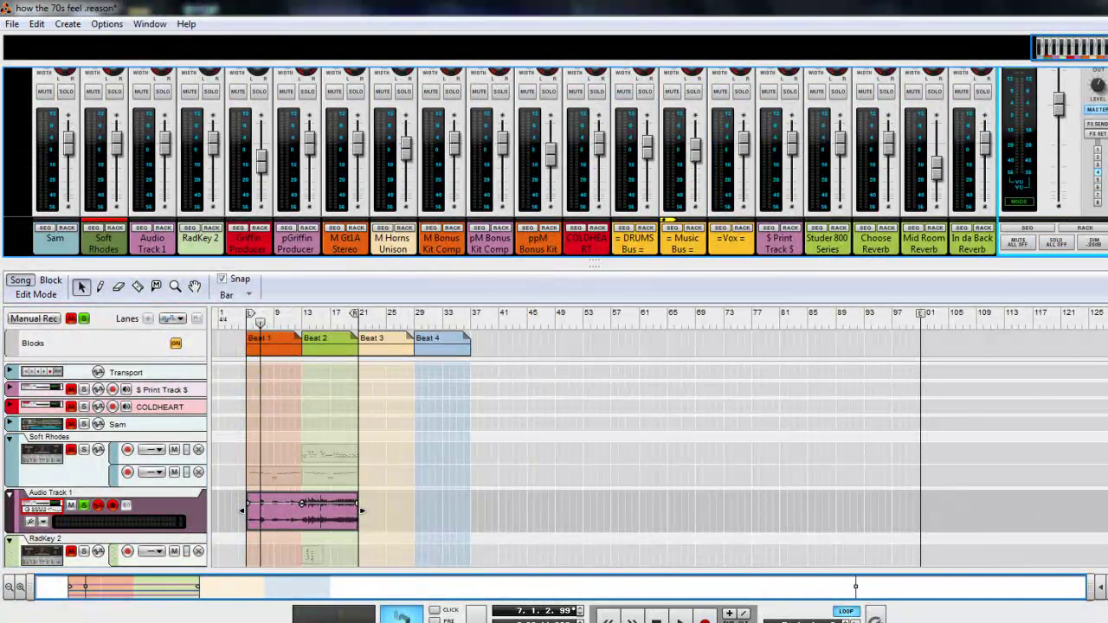
pyautogui.click(238, 315)
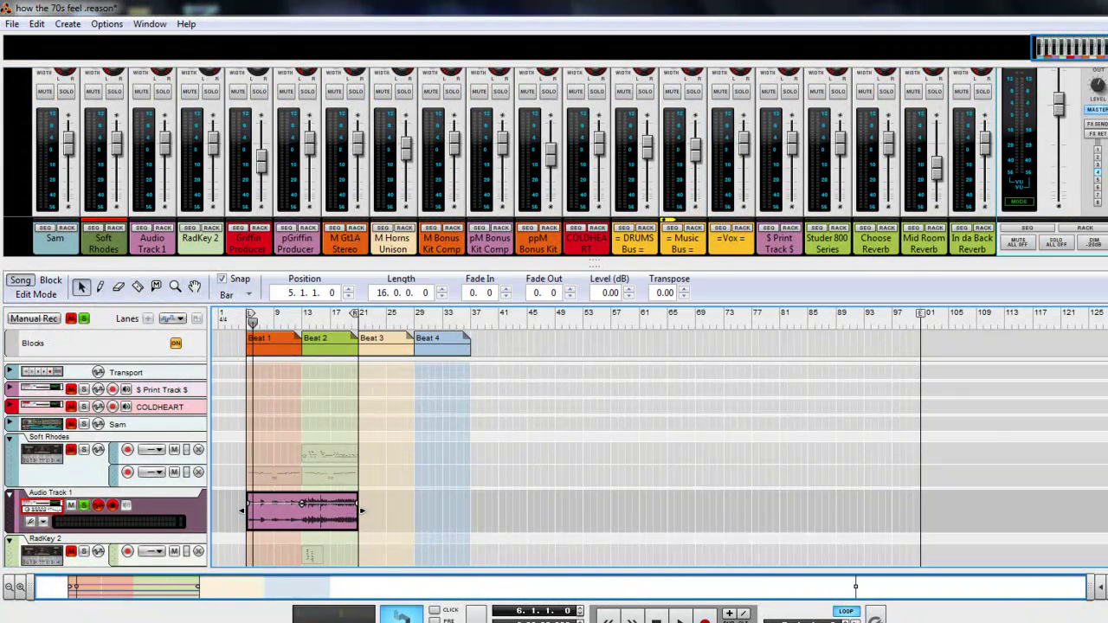
pyautogui.press('space')
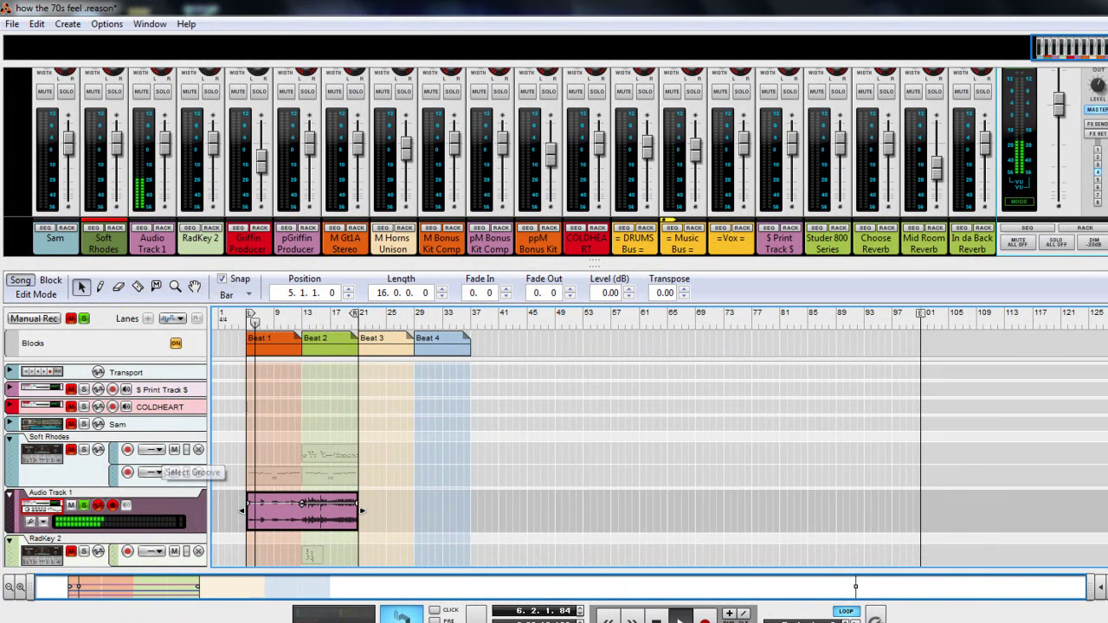
# - Fold the Soft Rhodes track in the sequencer and turn off Audio Track 1's solo
pyautogui.click(10, 439)
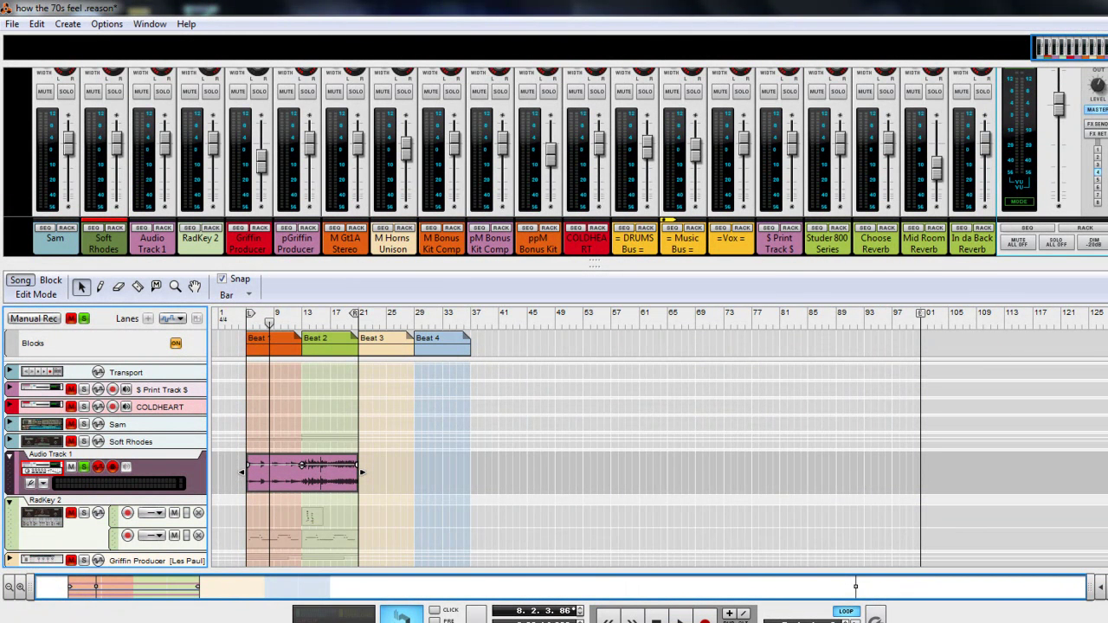
pyautogui.click(84, 467)
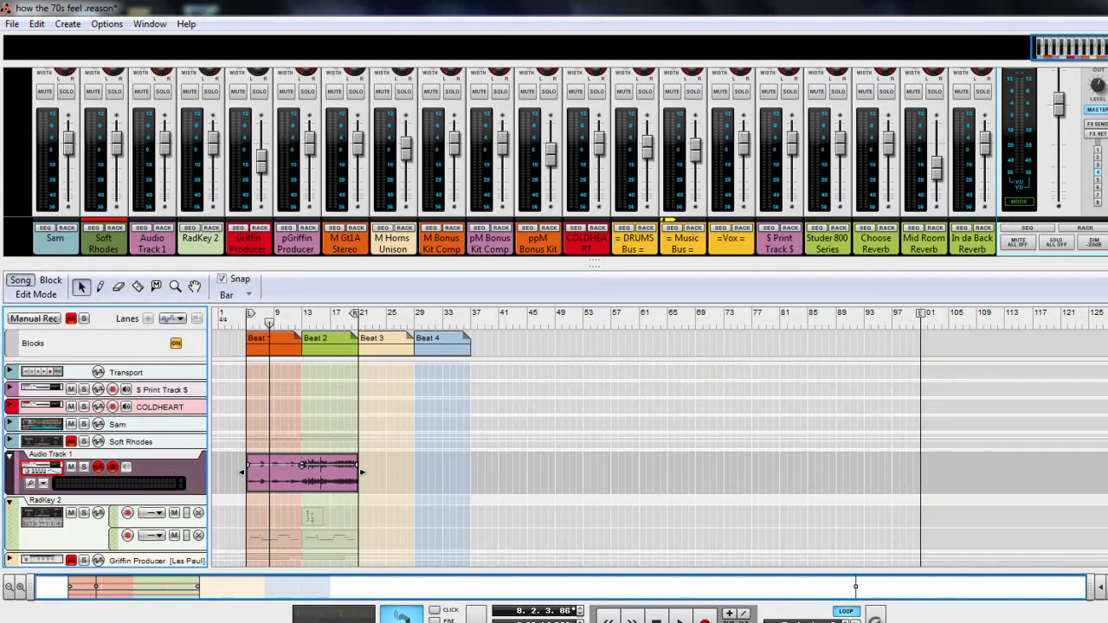
# - Rename the Audio Track 1 device in the rack as "pSoft Rhodes", reusing the name copied from the Soft Rhodes channel
pyautogui.press('F6')
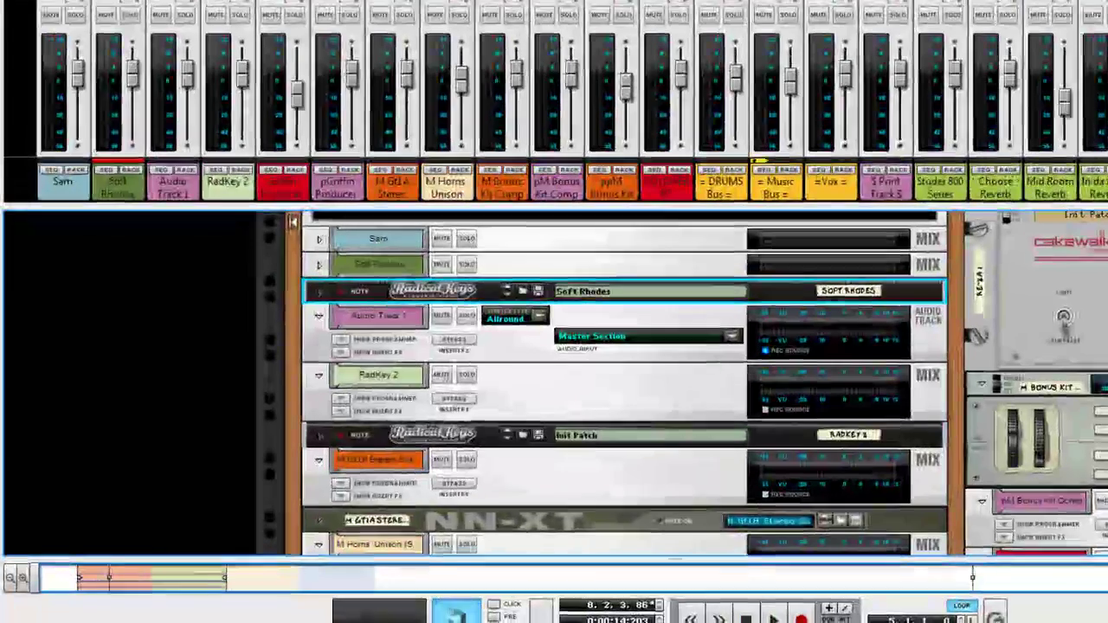
pyautogui.doubleClick(336, 310)
pyautogui.rightClick(347, 315)
pyautogui.click(421, 321)
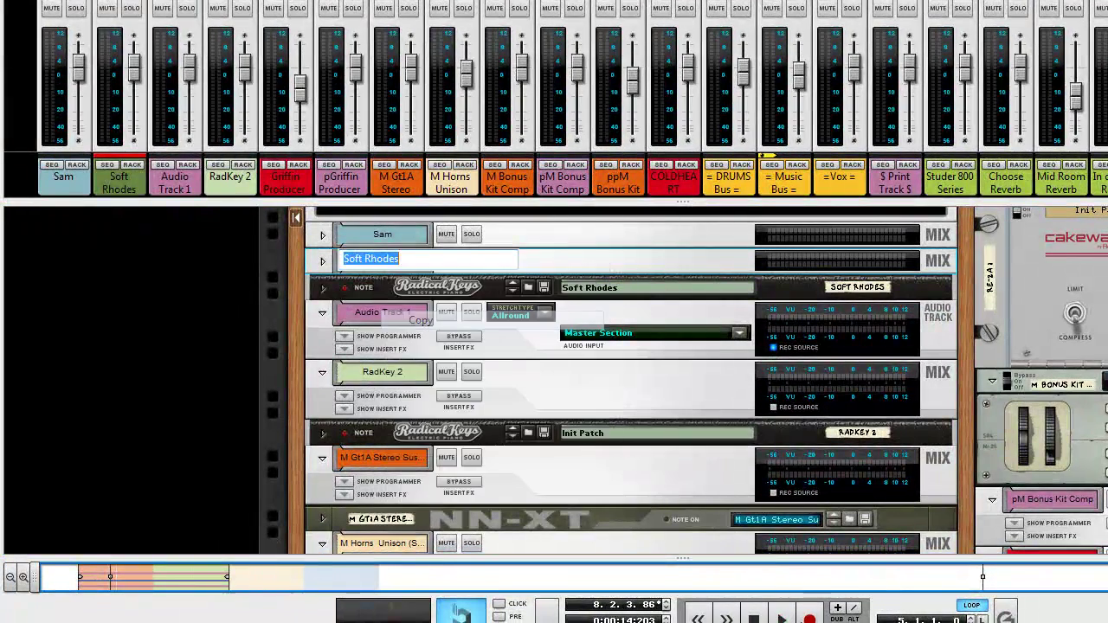
pyautogui.doubleClick(389, 312)
pyautogui.rightClick(391, 314)
pyautogui.click(433, 389)
pyautogui.press('Return')
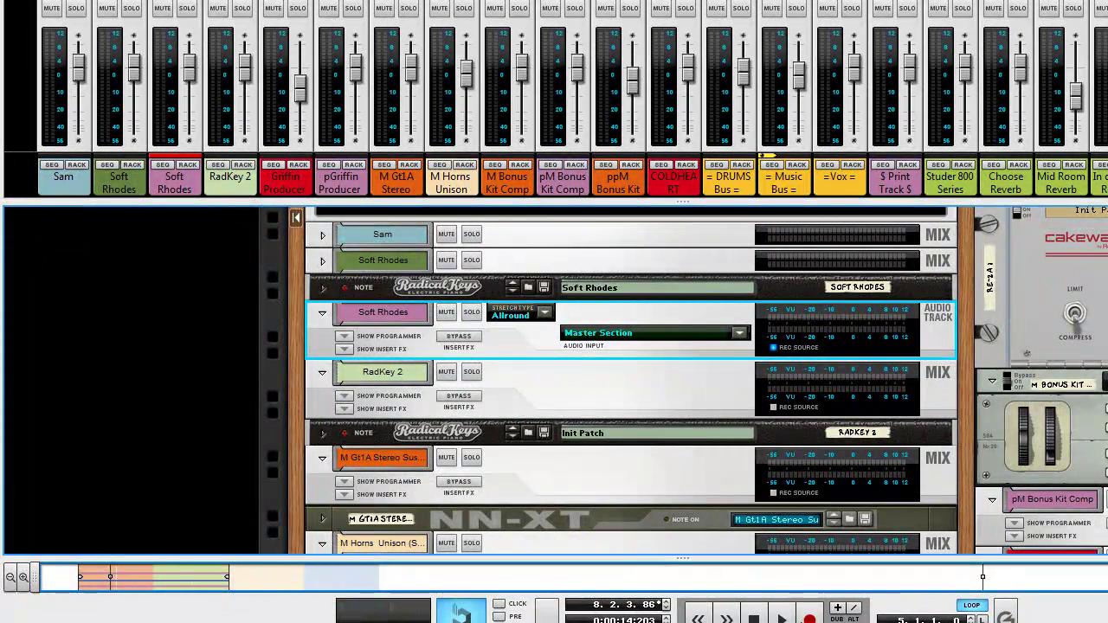
pyautogui.doubleClick(383, 312)
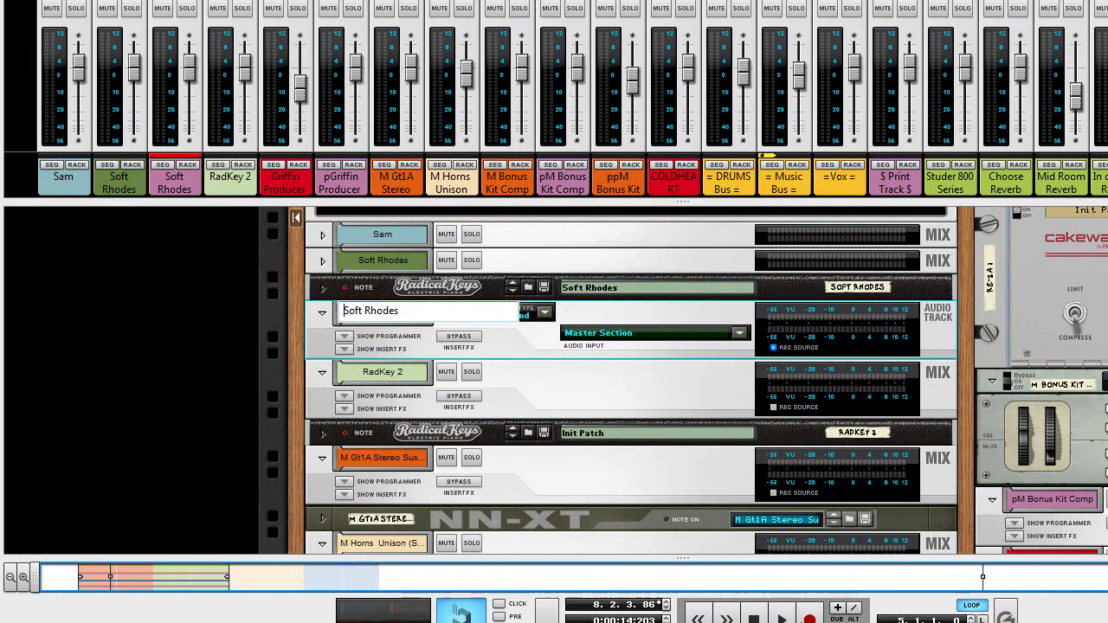
pyautogui.write('p')
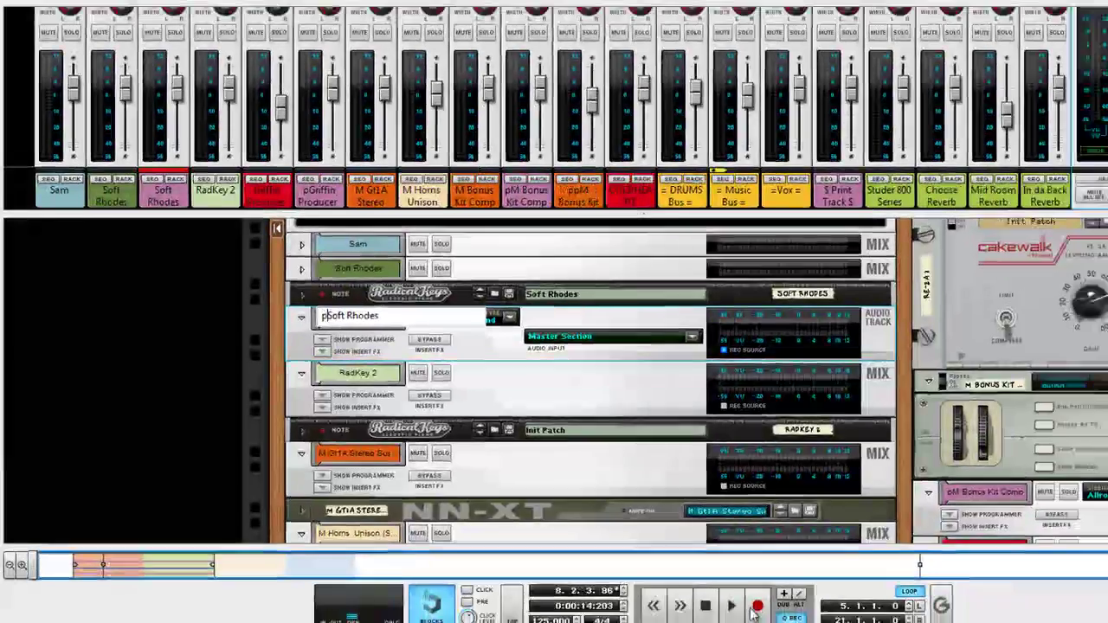
pyautogui.click(519, 388)
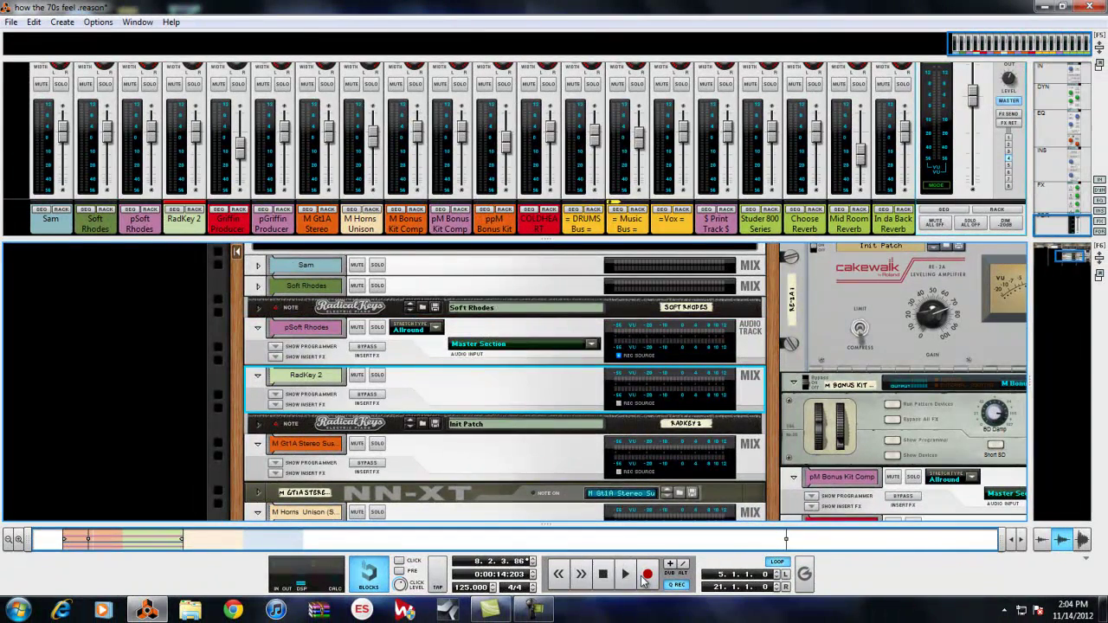
# - Create an audio track below RadKey 2 and set its input to stereo from the Master Section
pyautogui.rightClick(424, 390)
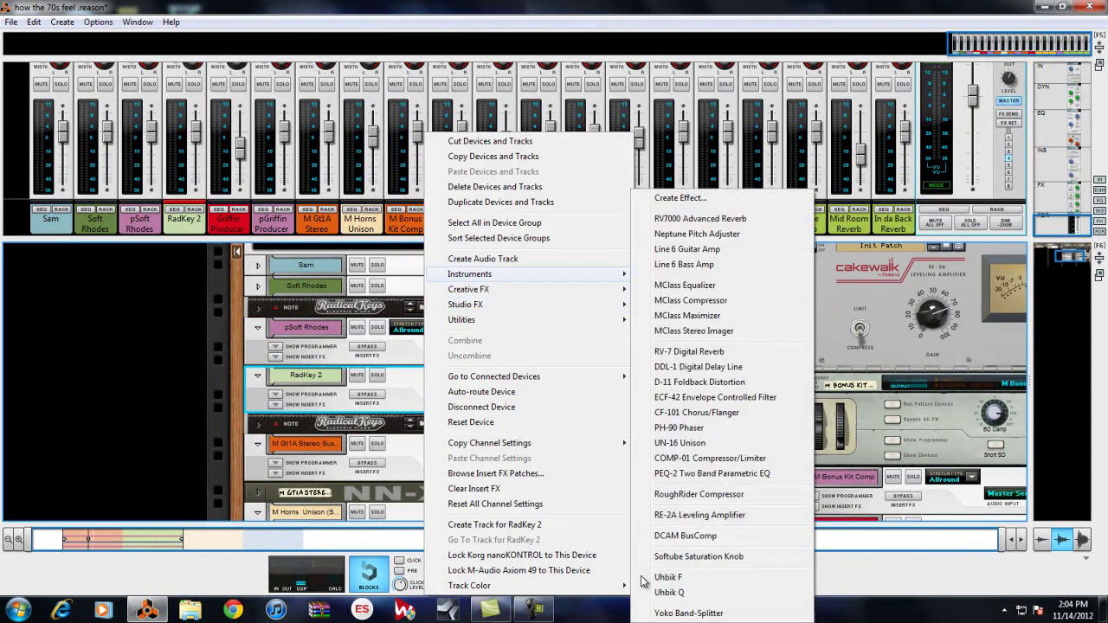
pyautogui.click(483, 260)
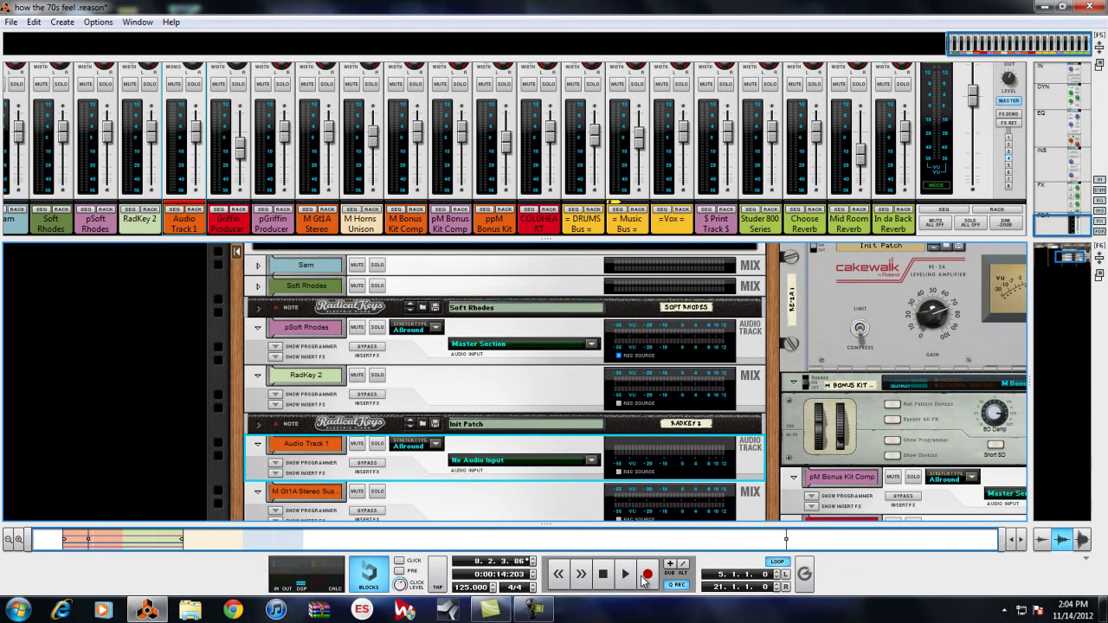
pyautogui.click(592, 461)
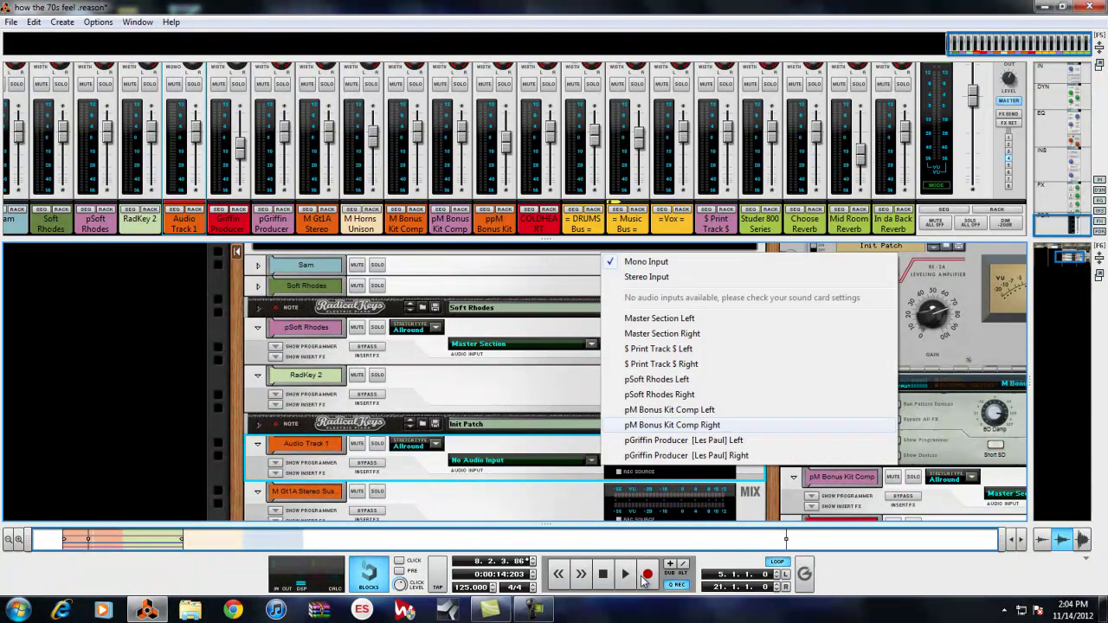
pyautogui.click(647, 277)
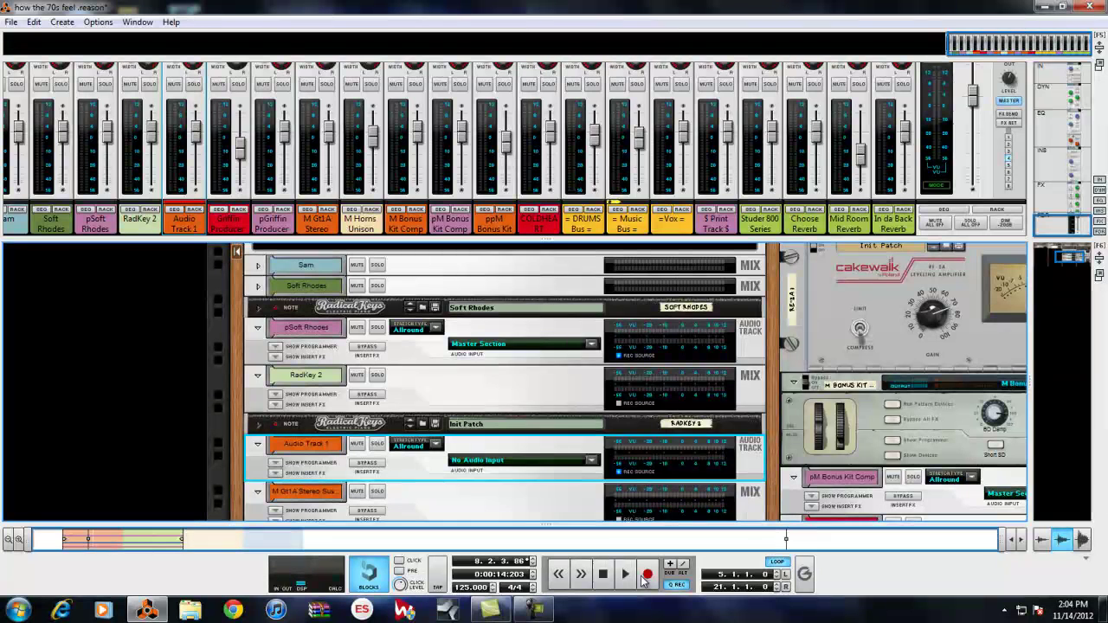
pyautogui.click(591, 460)
pyautogui.press('Return')
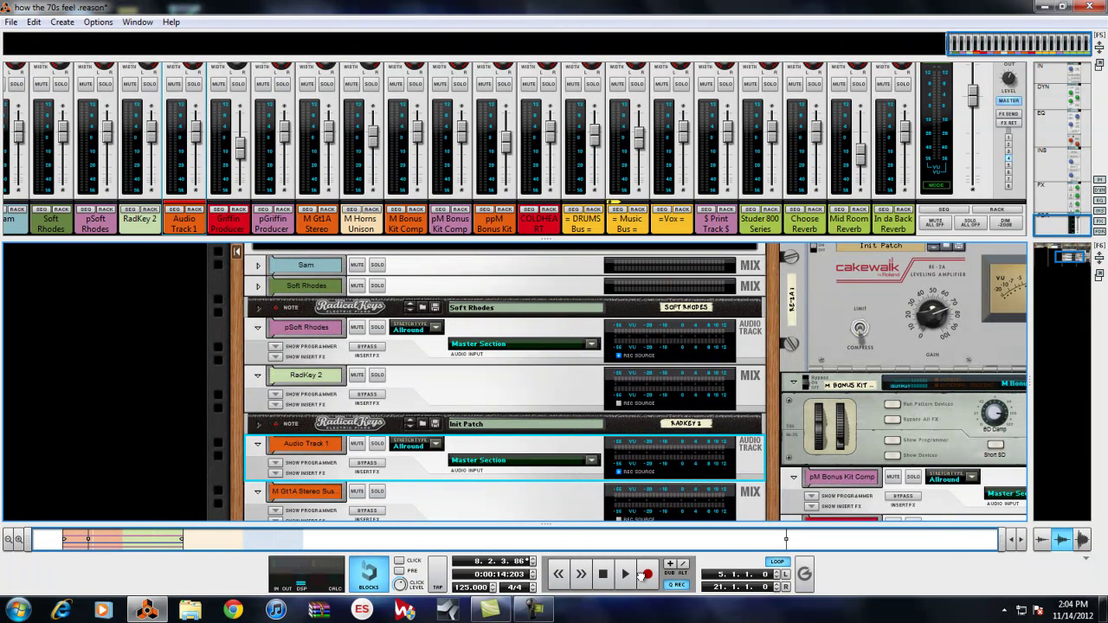
# - Solo only the RadKey 2 channel in the mixer
pyautogui.press('F7')
pyautogui.press('F7')
pyautogui.click(104, 84)
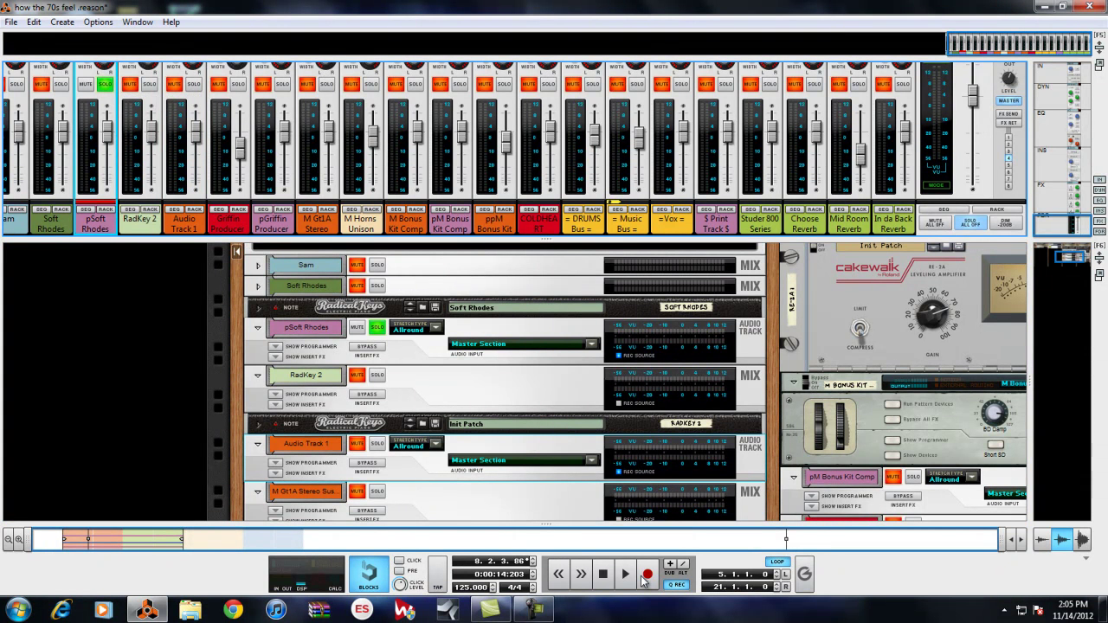
pyautogui.click(104, 84)
pyautogui.click(150, 84)
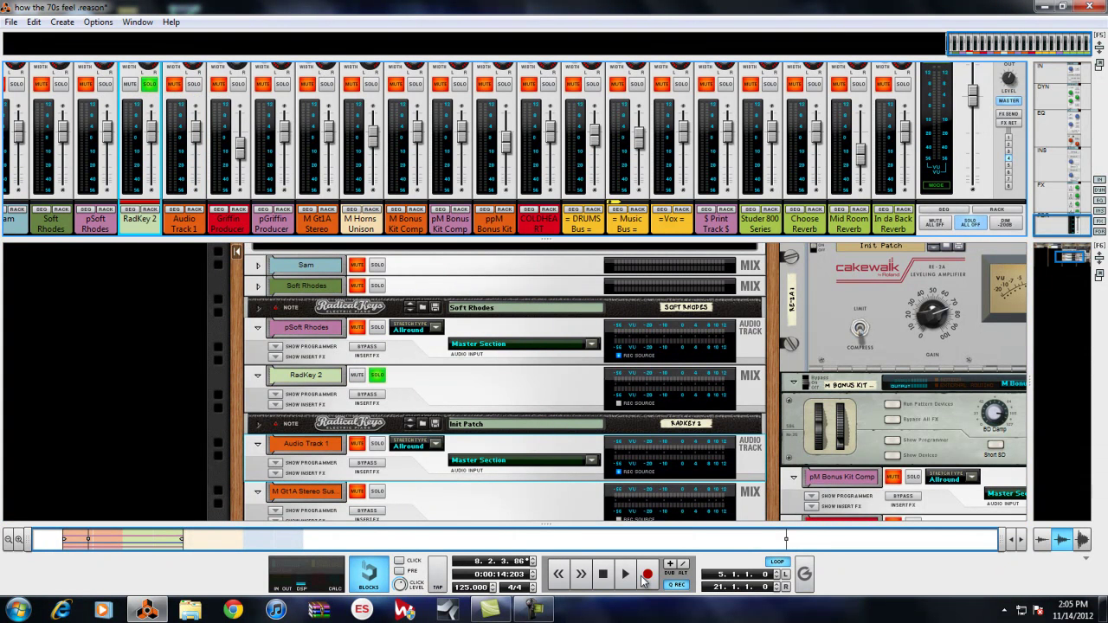
# - Record RadKey 2 onto Audio Track 1 from bar 5 for about four bars, and delete the recorded clip
pyautogui.press('F7')
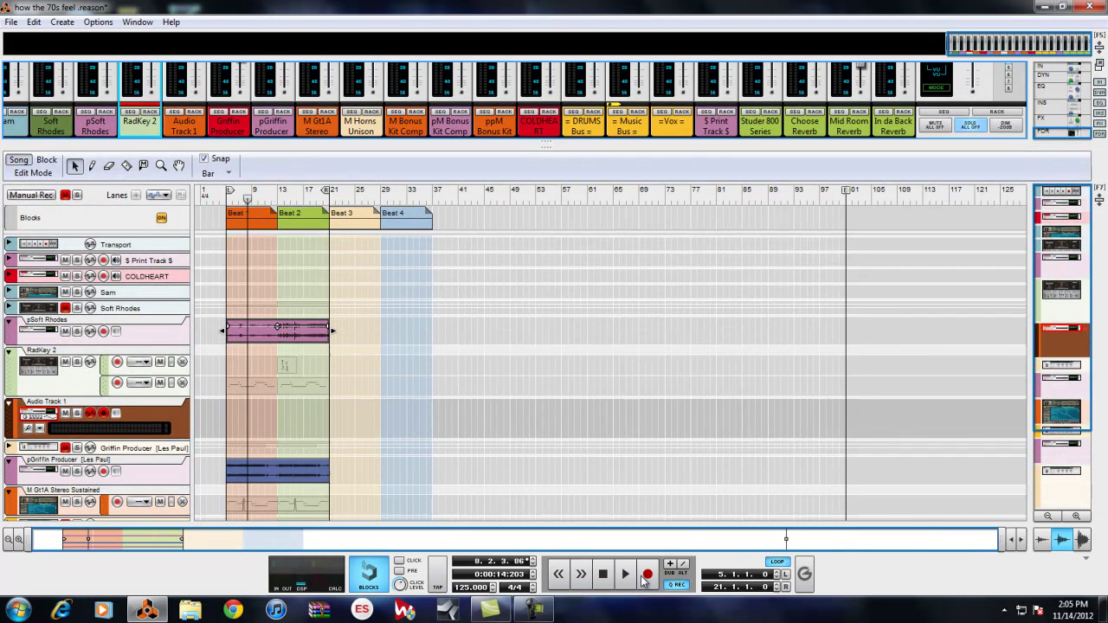
pyautogui.click(232, 190)
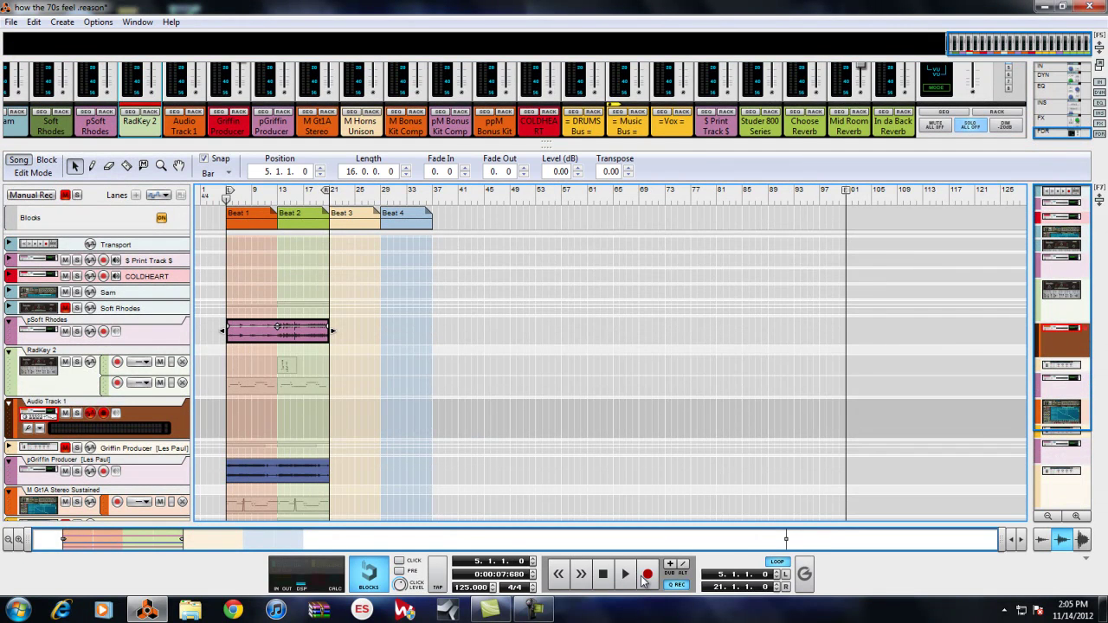
pyautogui.click(645, 578)
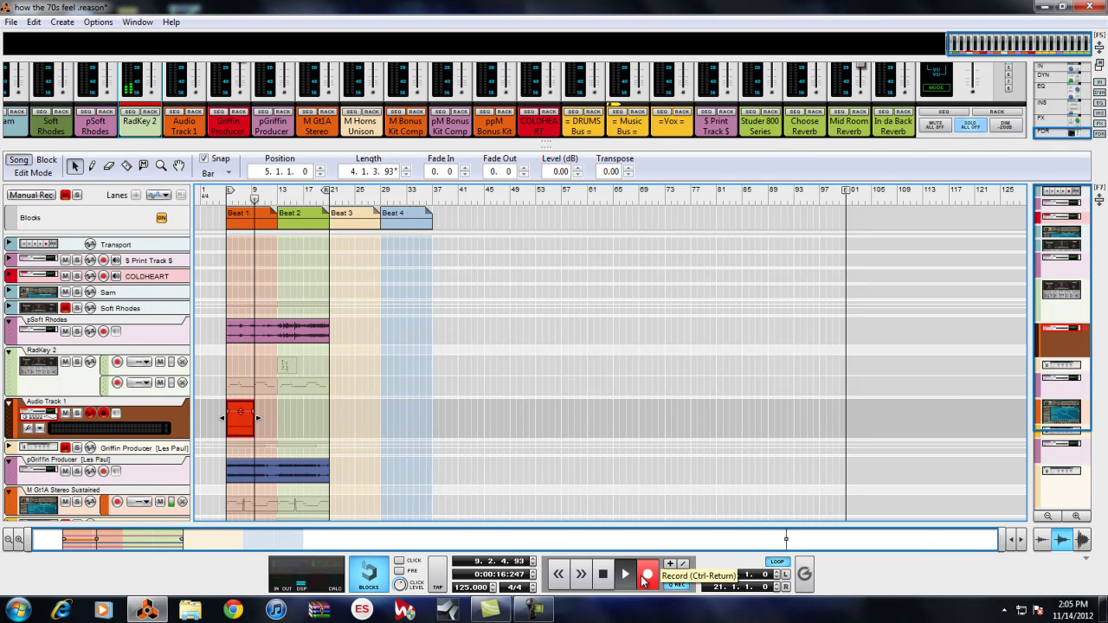
pyautogui.click(646, 576)
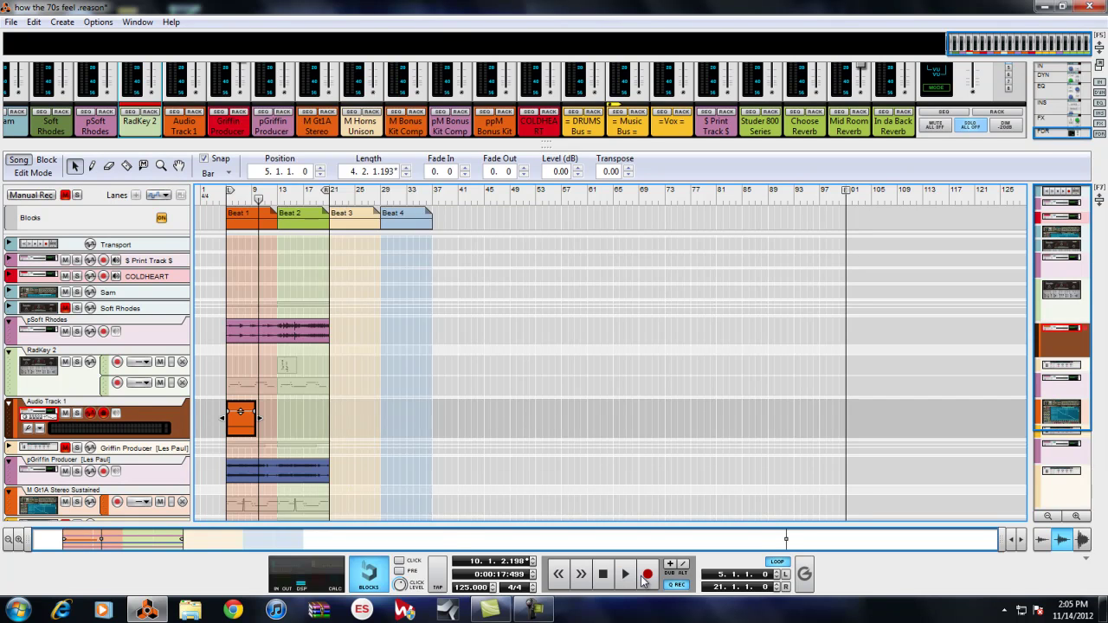
pyautogui.rightClick(240, 419)
pyautogui.press('Return')
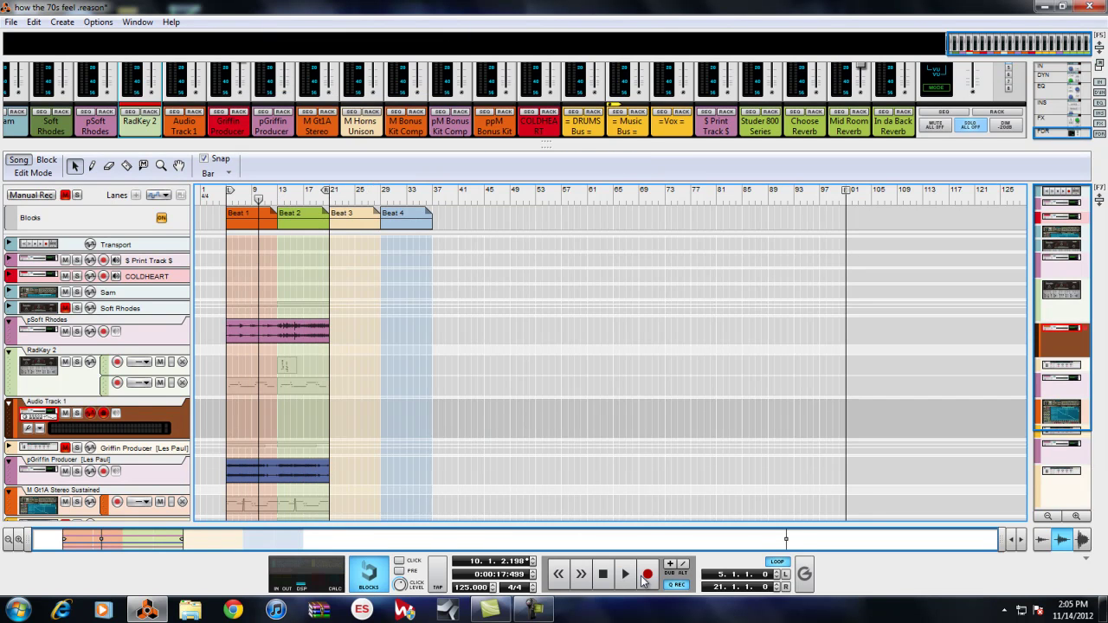
# - Clear all solos, solo only the Music Bus and RadKey 2 channels, and record RadKey 2 onto Audio Track 1 from bar 5 to 21
pyautogui.click(495, 126)
pyautogui.press('F5')
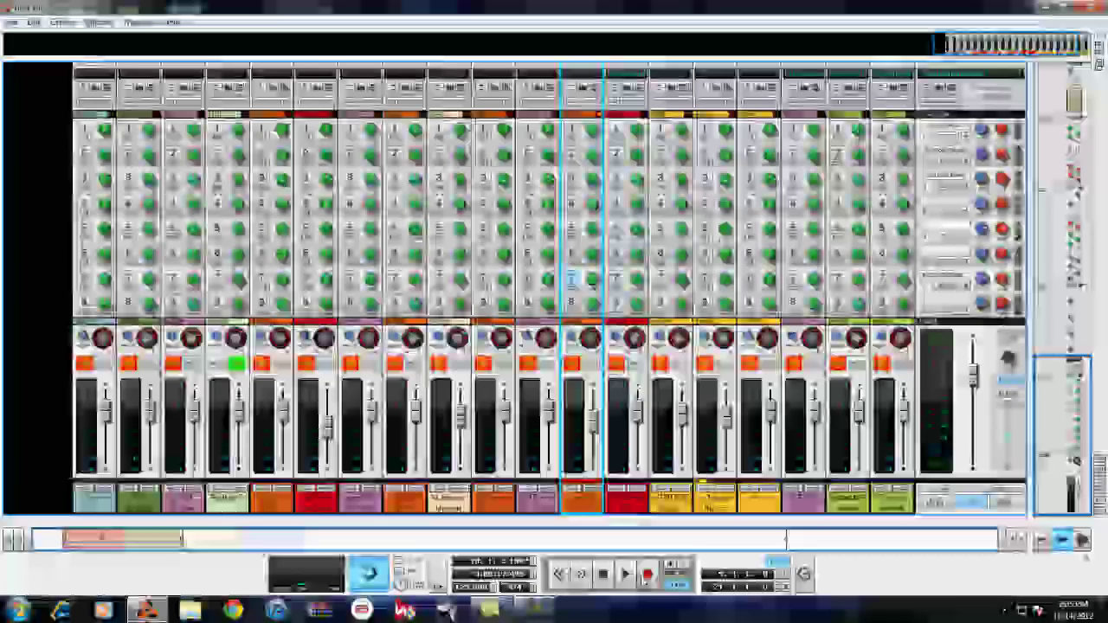
pyautogui.click(970, 502)
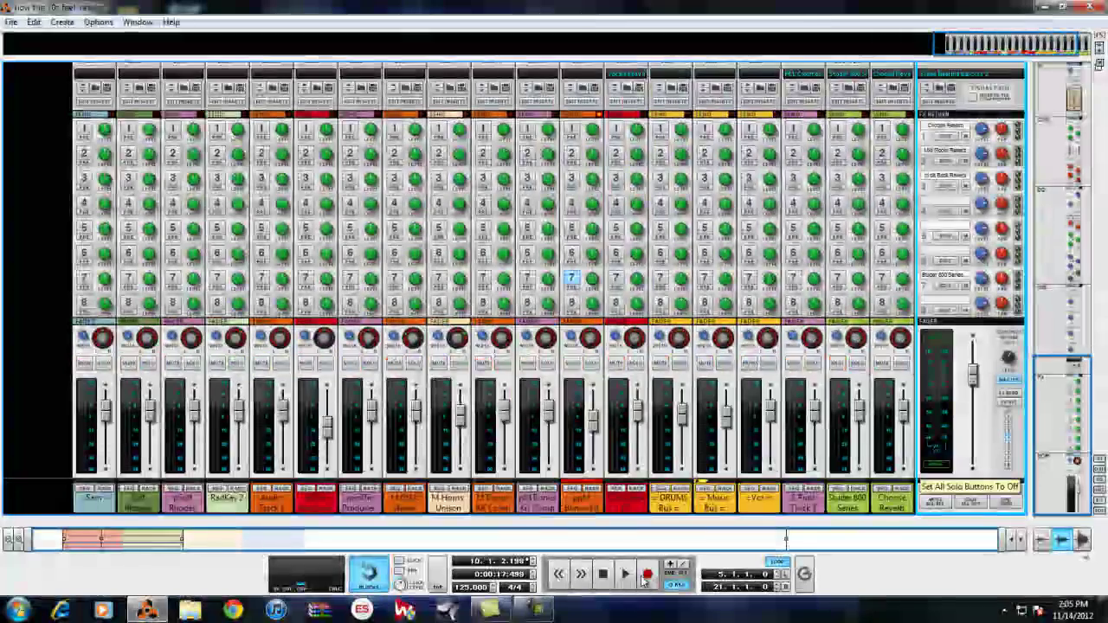
pyautogui.click(725, 363)
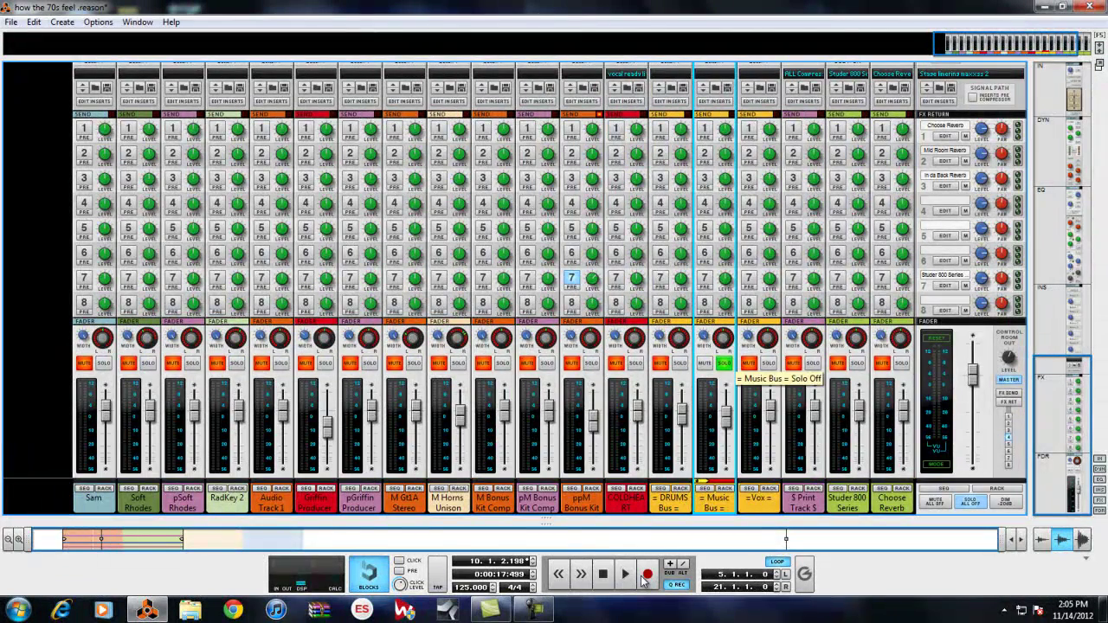
pyautogui.click(237, 363)
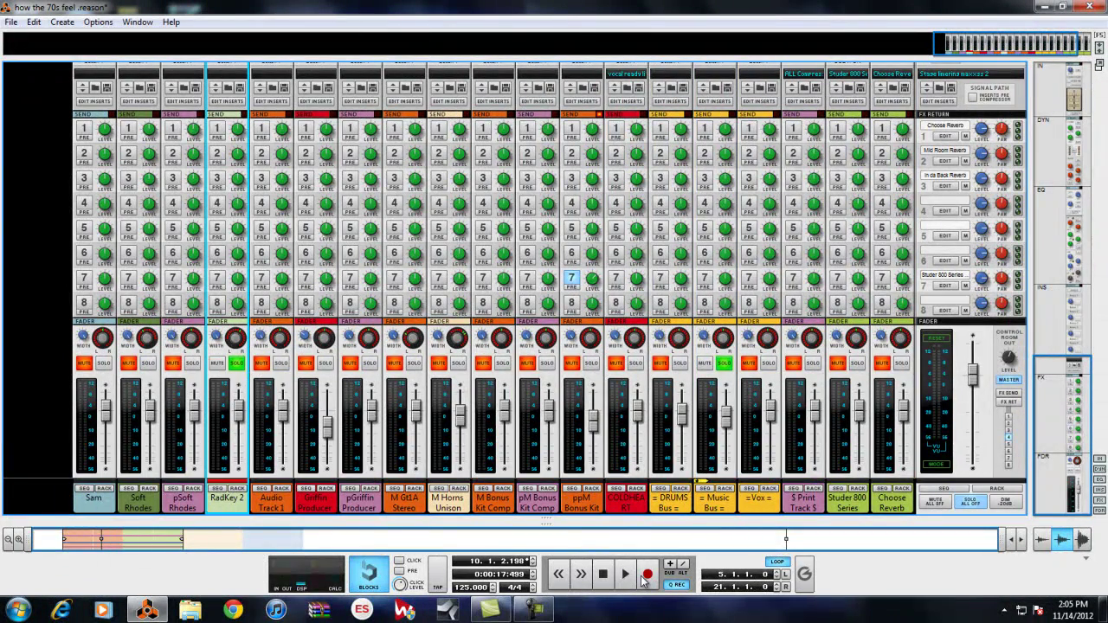
pyautogui.press('F7')
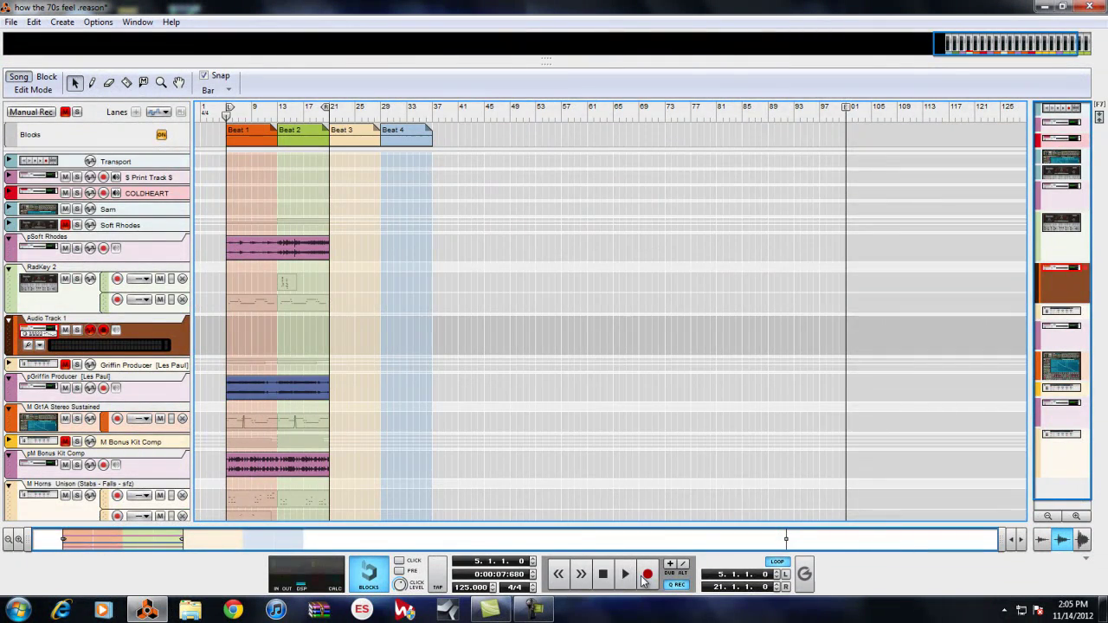
pyautogui.click(645, 577)
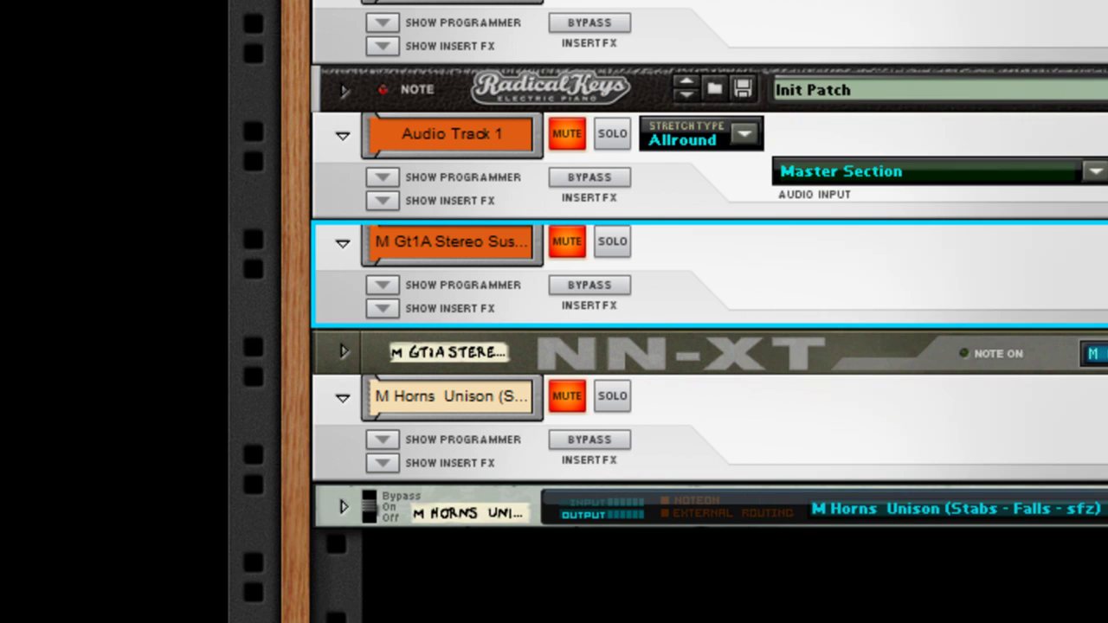
# - Create an audio track below M Gt1A Stereo Sustained, enable its Rec Source, and set its input to stereo from the Master Section
pyautogui.rightClick(679, 269)
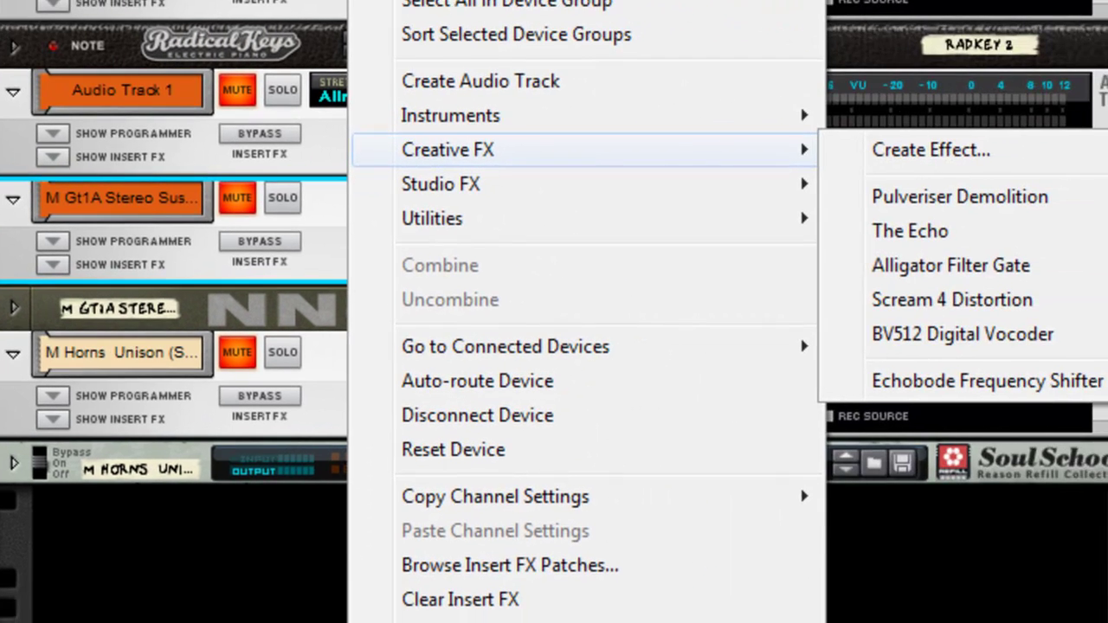
pyautogui.moveTo(771, 227)
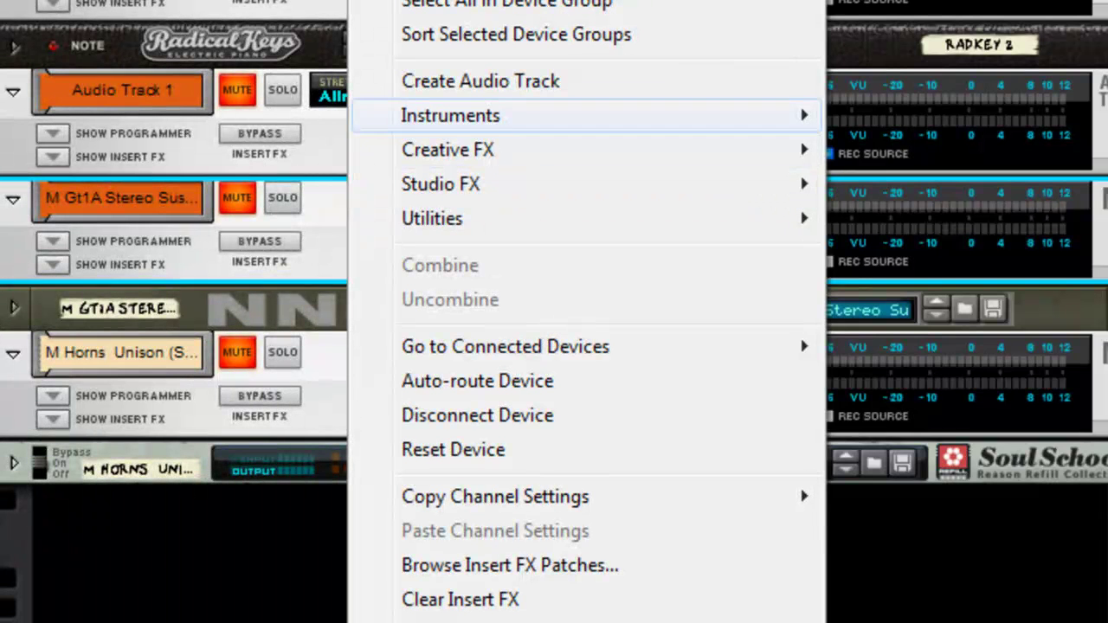
pyautogui.click(480, 80)
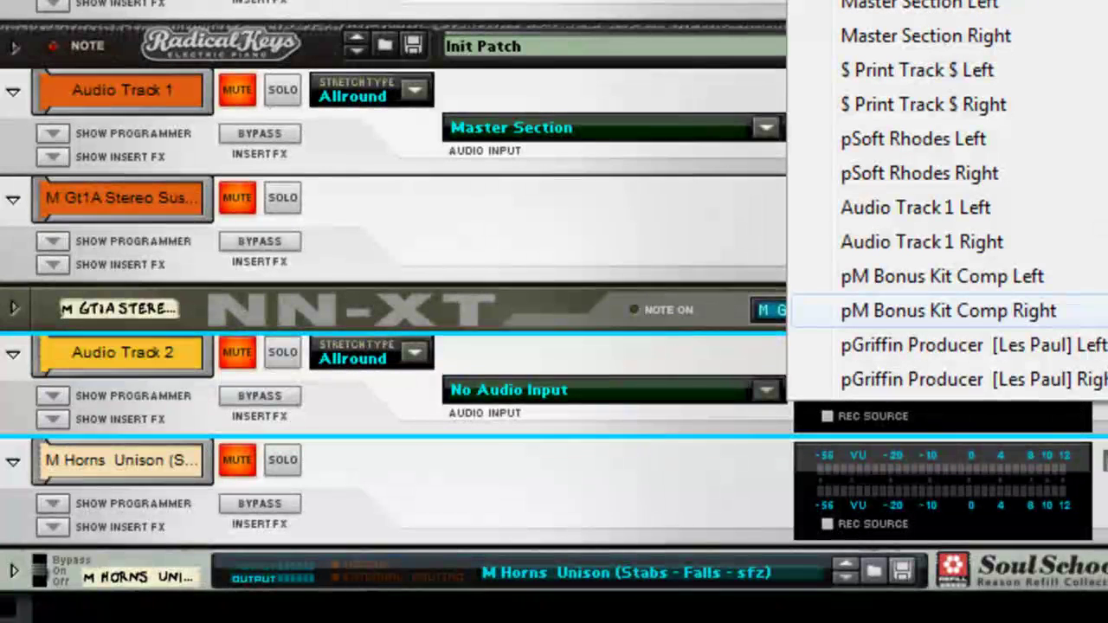
pyautogui.press('Escape')
pyautogui.click(828, 415)
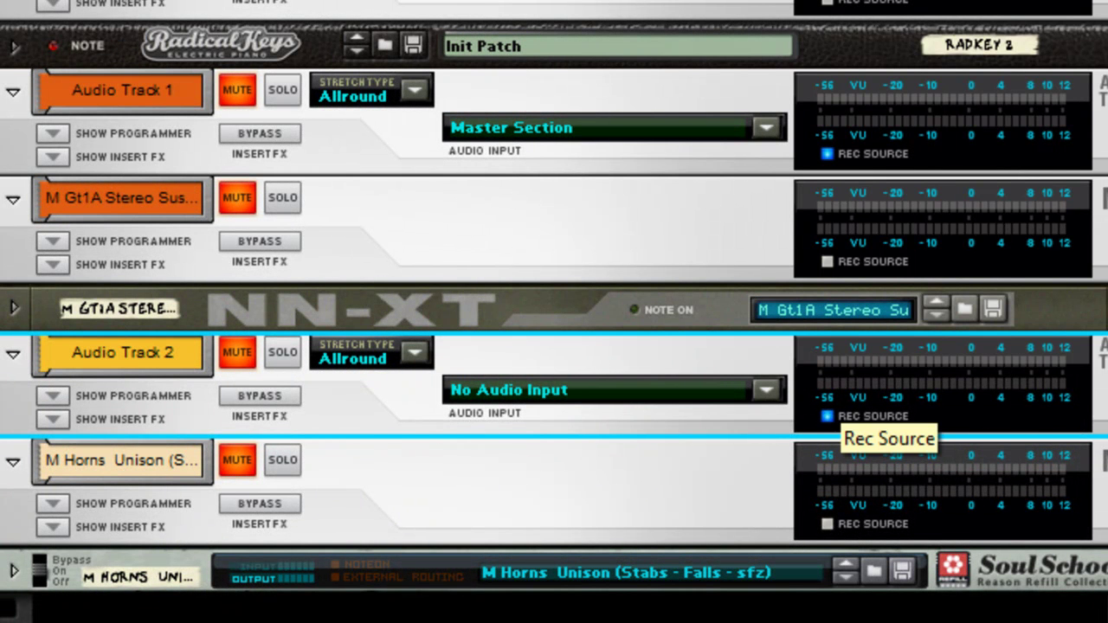
pyautogui.click(766, 391)
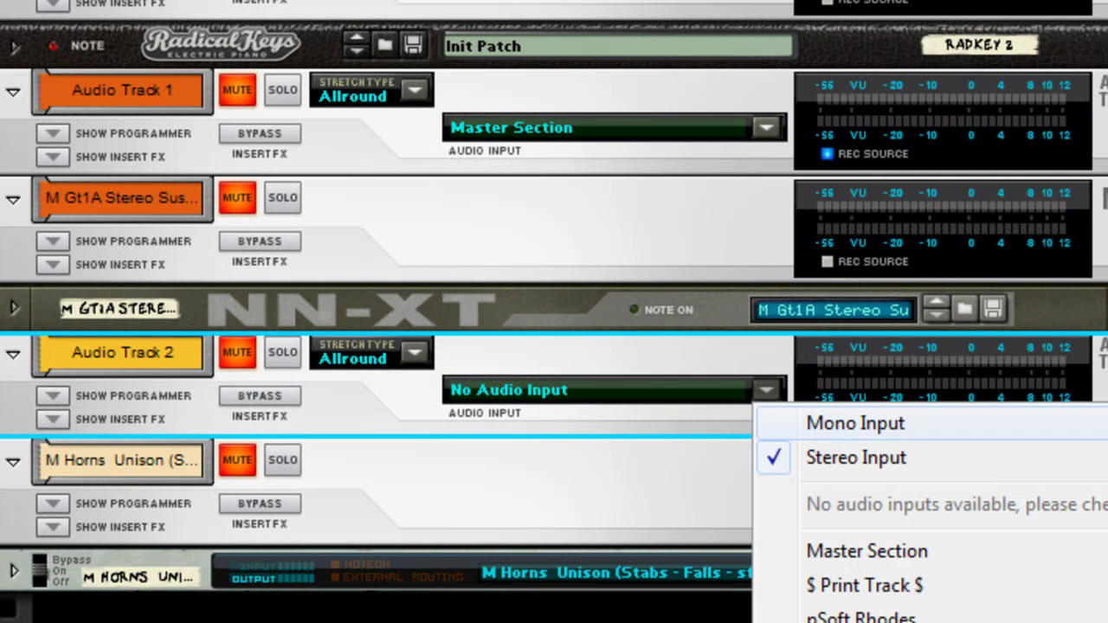
pyautogui.click(867, 551)
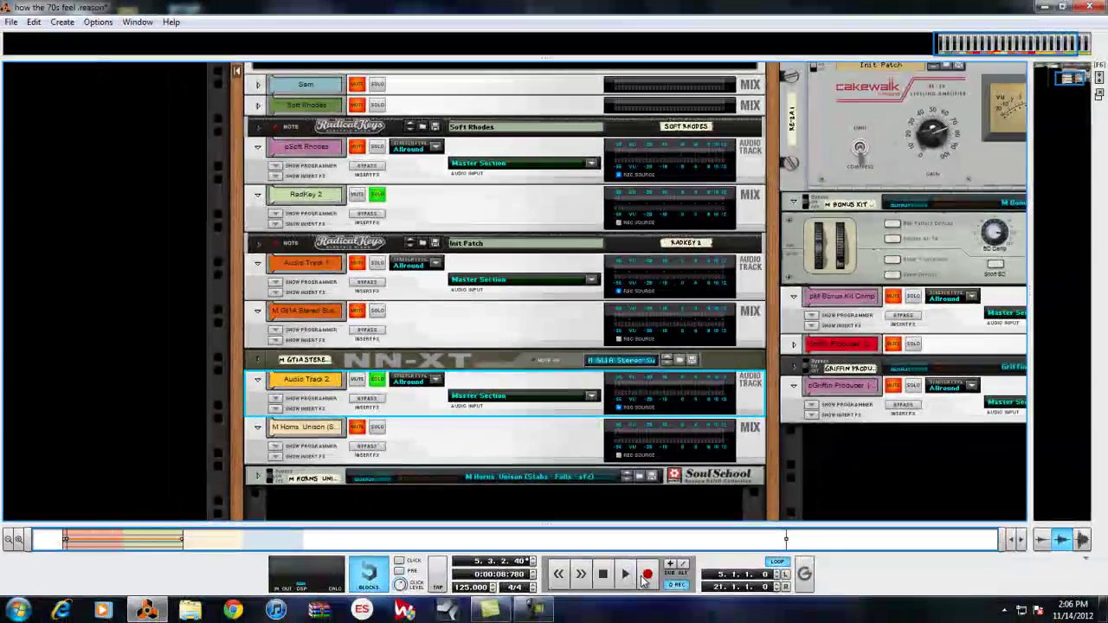
# - Switch the instrument solo from RadKey 2 to M Gt1A Stereo Sustained and record it onto Audio Track 2 from bar 5 to 21
pyautogui.click(377, 195)
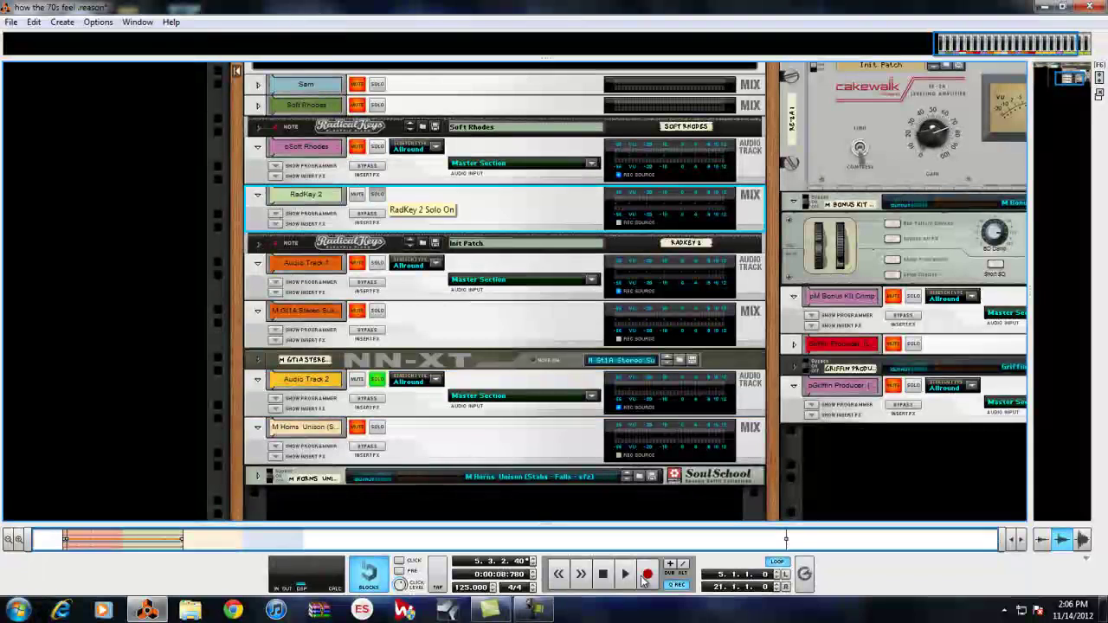
pyautogui.click(377, 310)
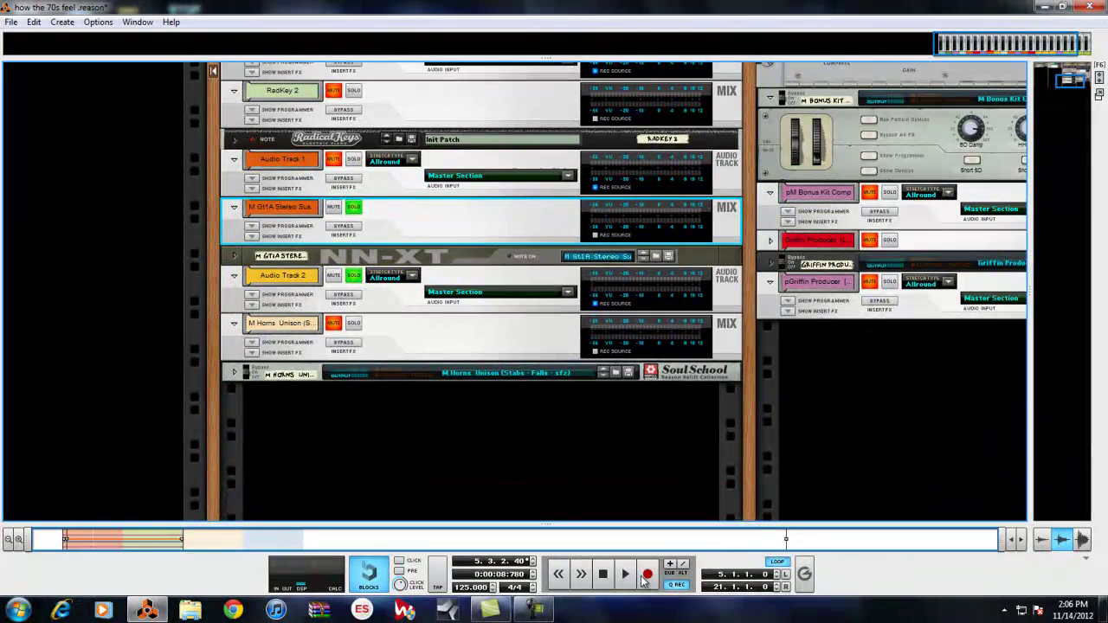
pyautogui.press('F7')
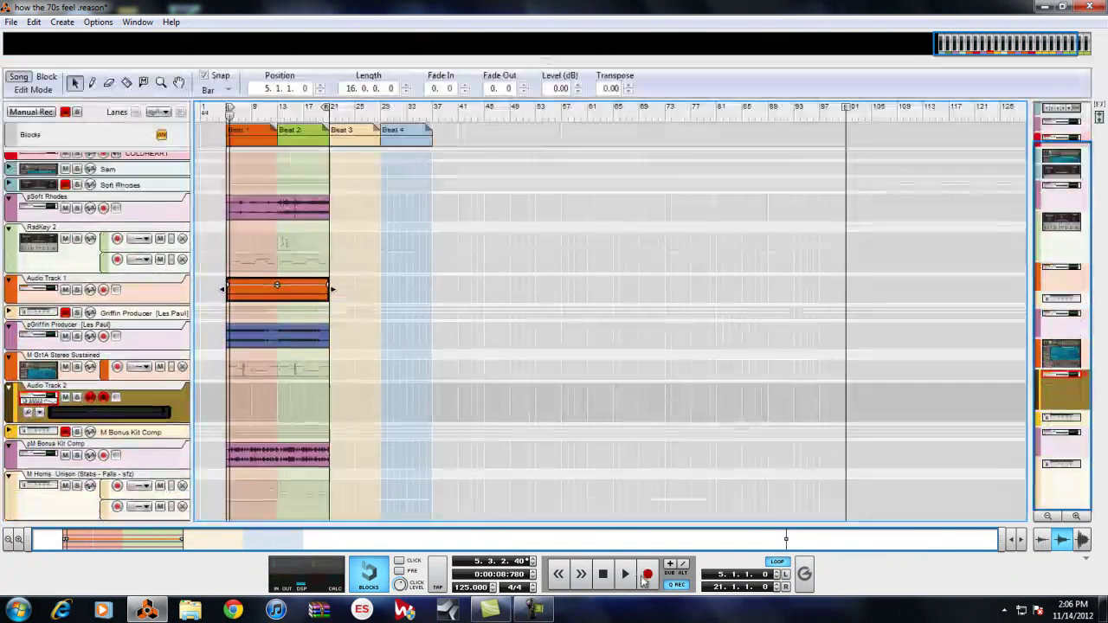
pyautogui.press('KP_0')
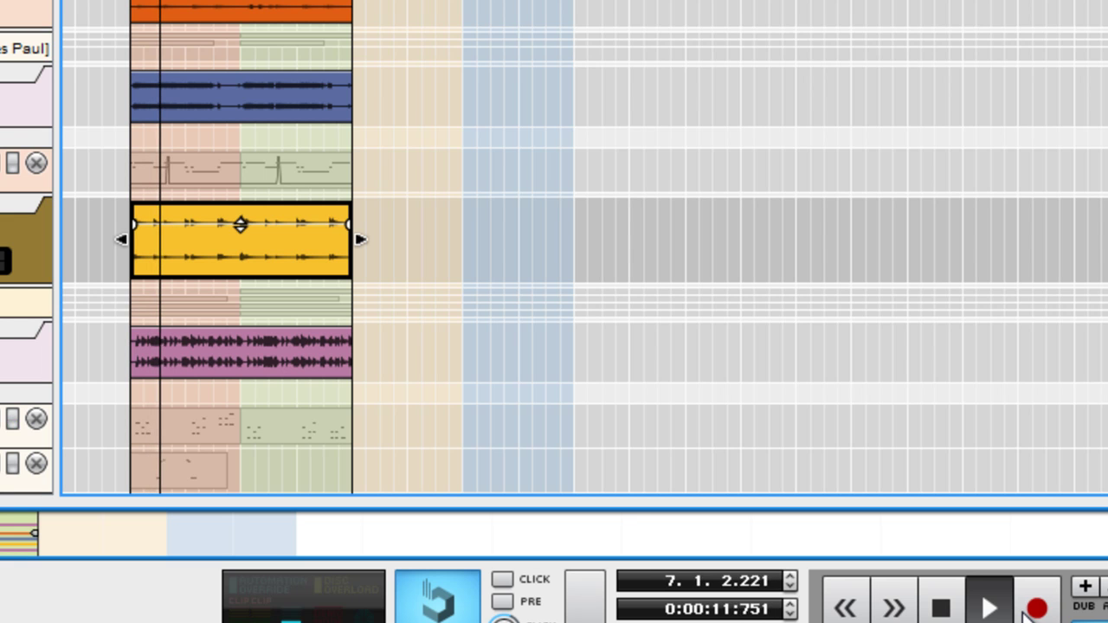
pyautogui.press('space')
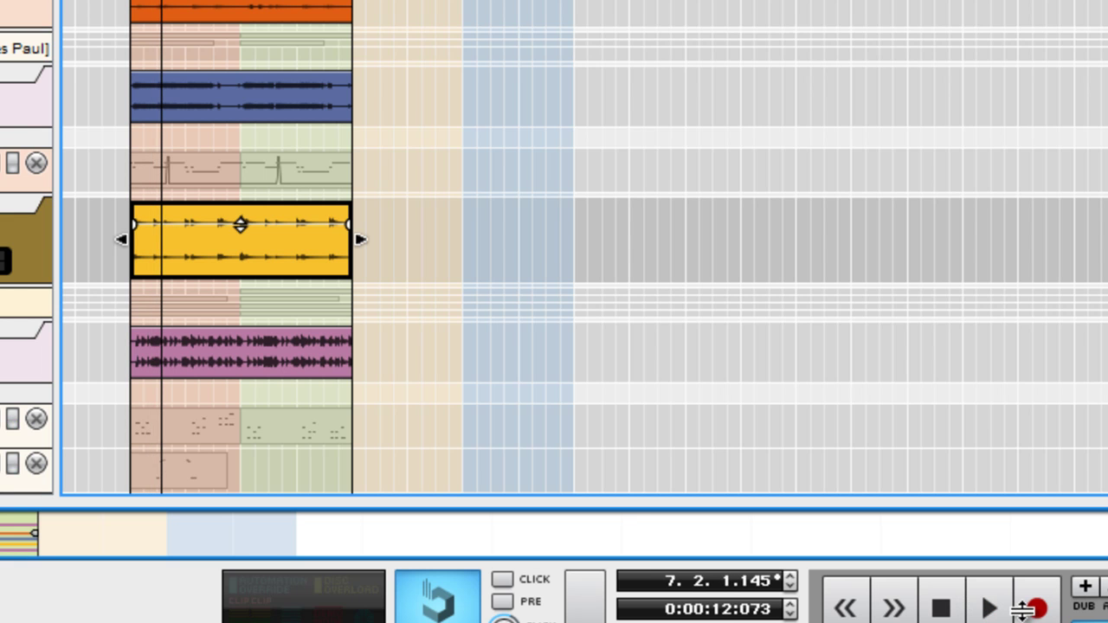
# - Solo the M Horns Unison channel in the rack and remove the solo from Audio Track 2 and M Gt1A Stereo Sustained
pyautogui.press('F6')
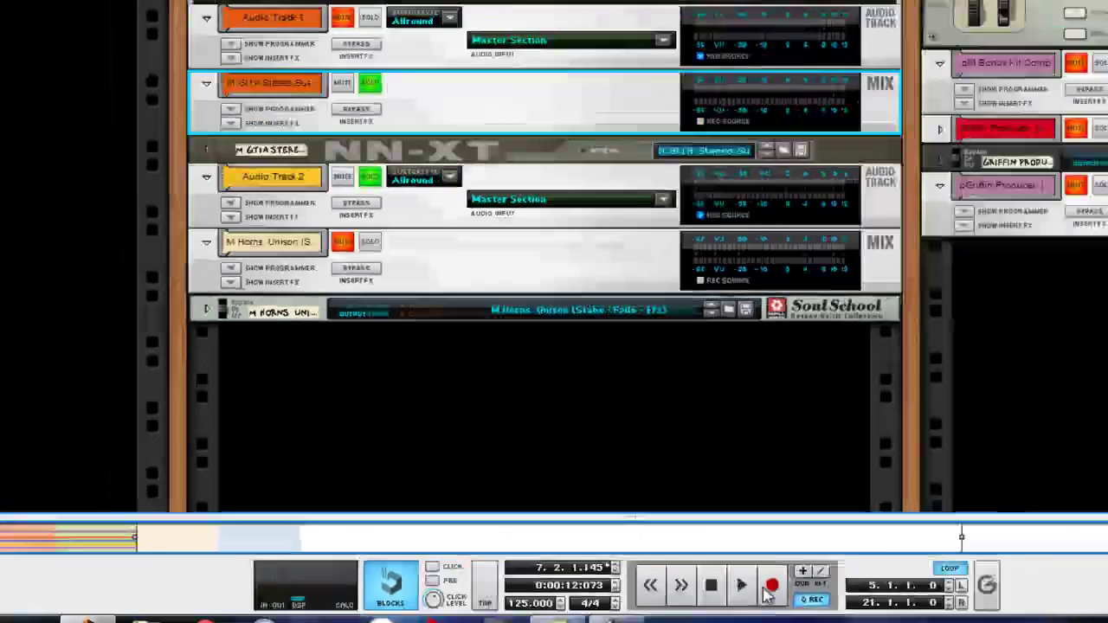
pyautogui.press('Down')
pyautogui.press('Down')
pyautogui.press('Down')
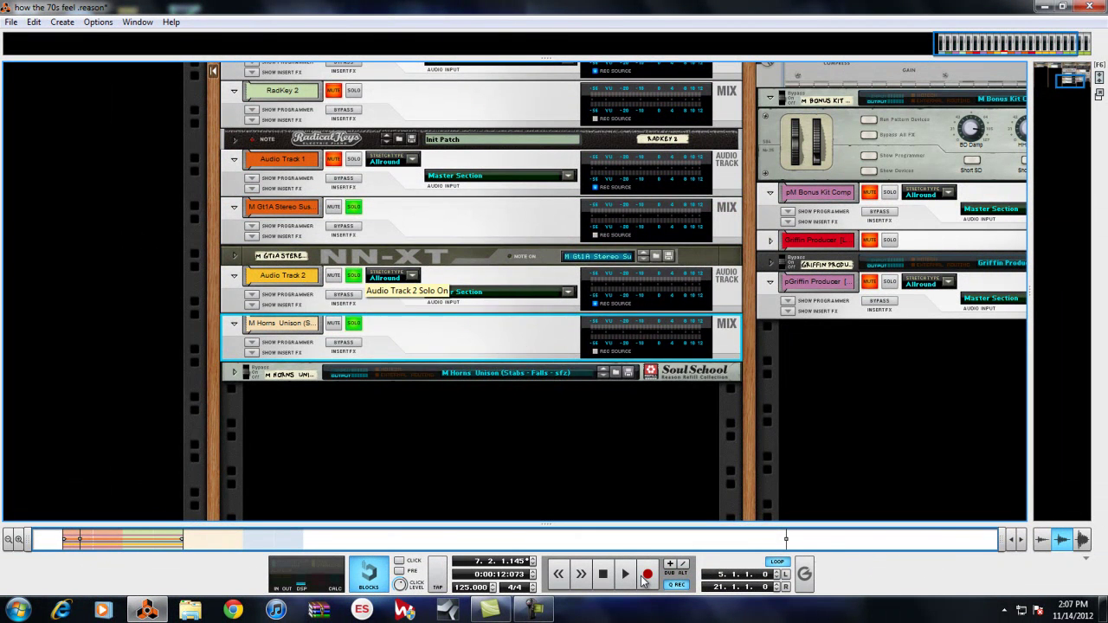
pyautogui.click(353, 275)
pyautogui.click(353, 207)
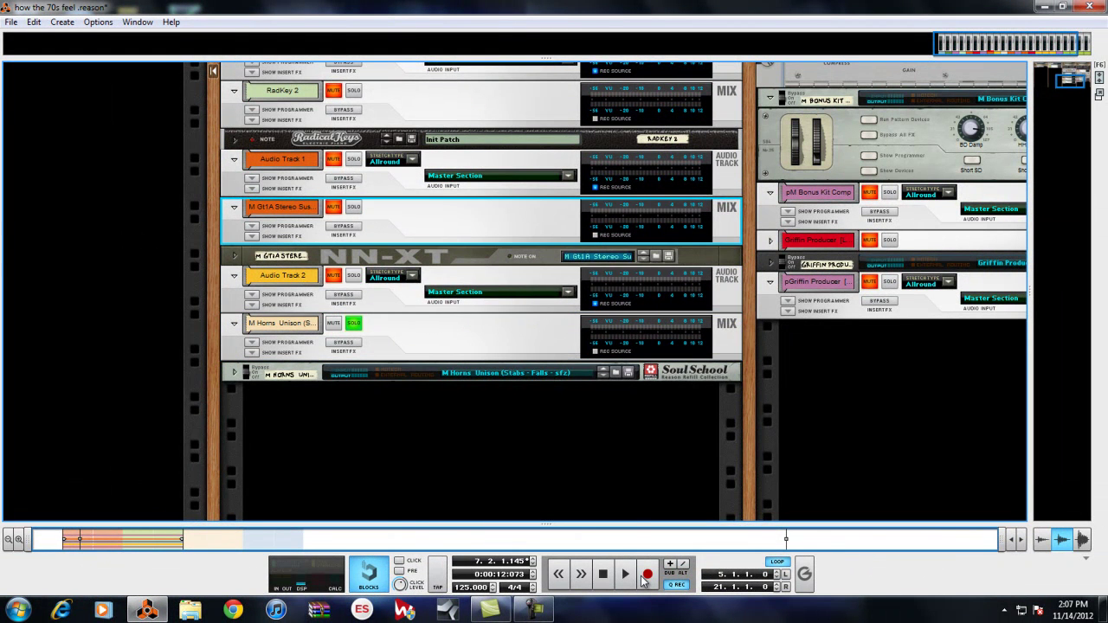
# - Create an audio track below the M Horns Unison device and set its input to stereo from the Master Section
pyautogui.rightClick(645, 580)
pyautogui.click(450, 257)
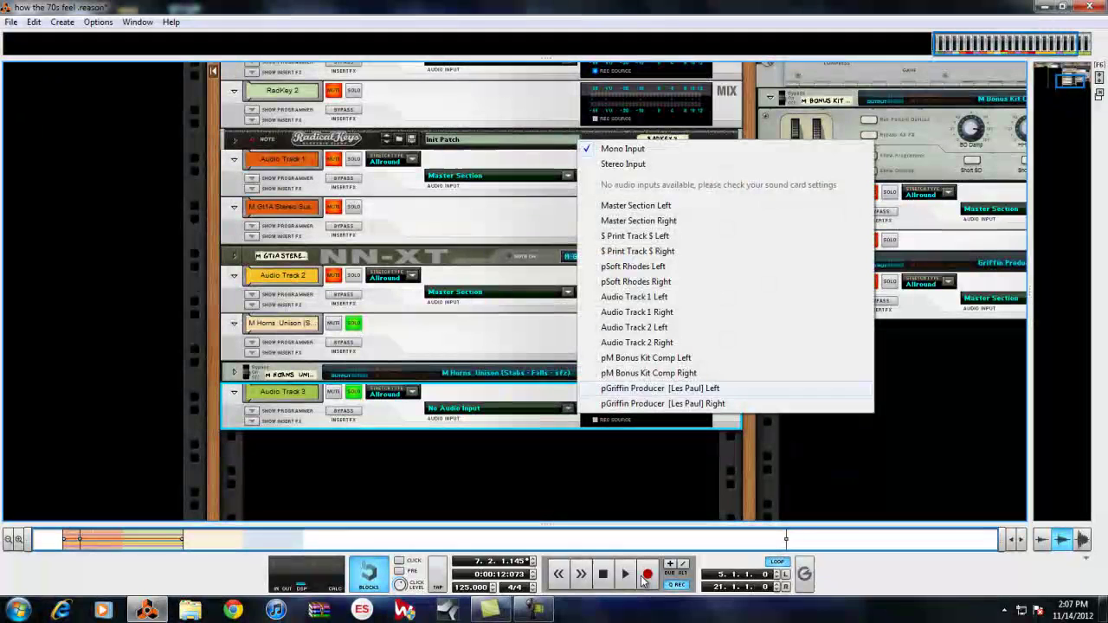
pyautogui.click(623, 165)
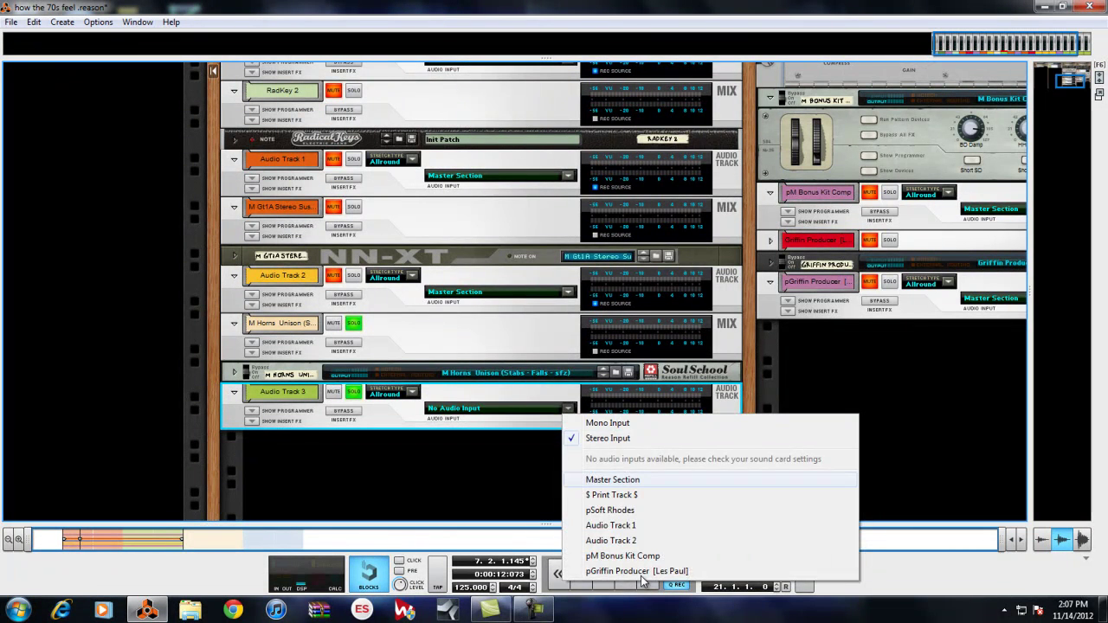
pyautogui.press('Return')
# - Record M Horns Unison onto Audio Track 3 from bar 5 to bar 21
pyautogui.press('F7')
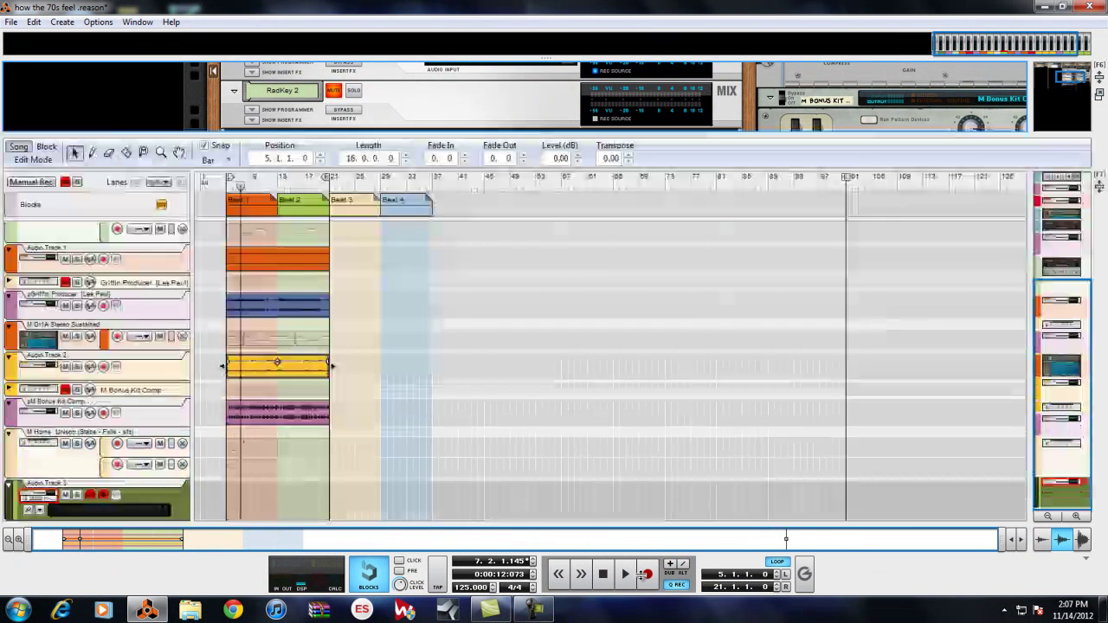
pyautogui.press('KP_7')
pyautogui.press('KP_7')
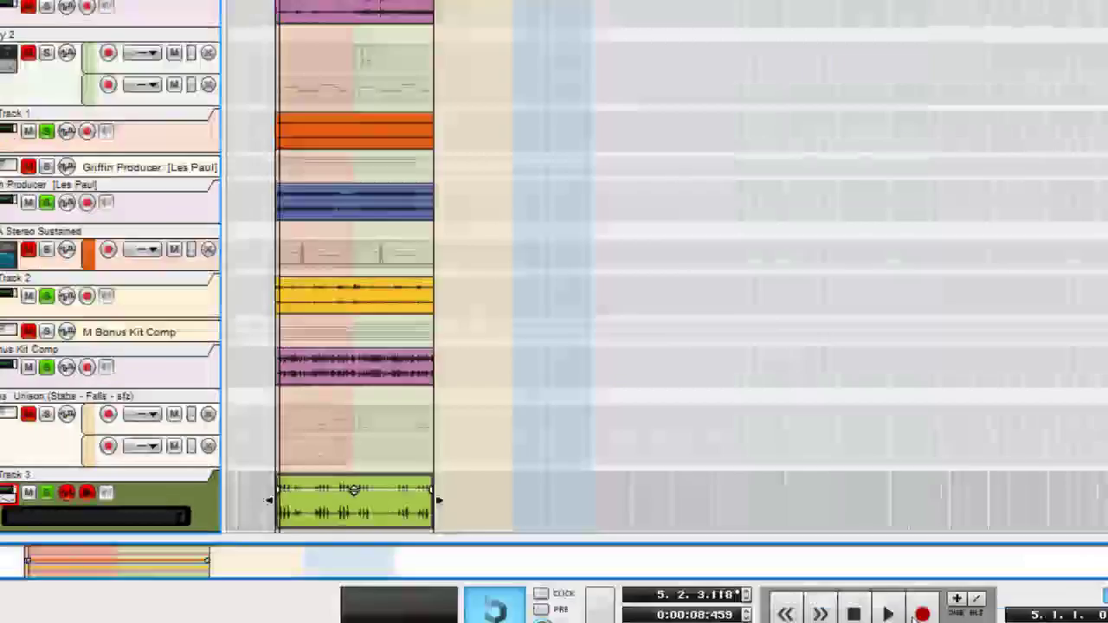
# - During playback, toggle the DRUMS Bus and Music Bus solos, turn off all solos in the mixer, and stop playback
pyautogui.scroll(4, 643, 580)
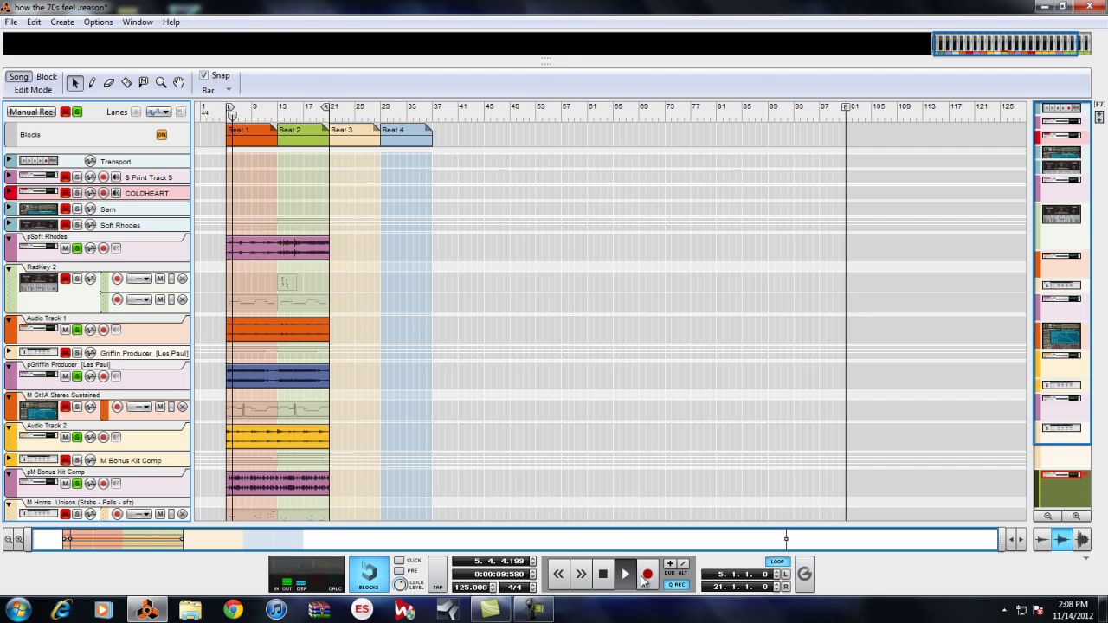
pyautogui.press('F5')
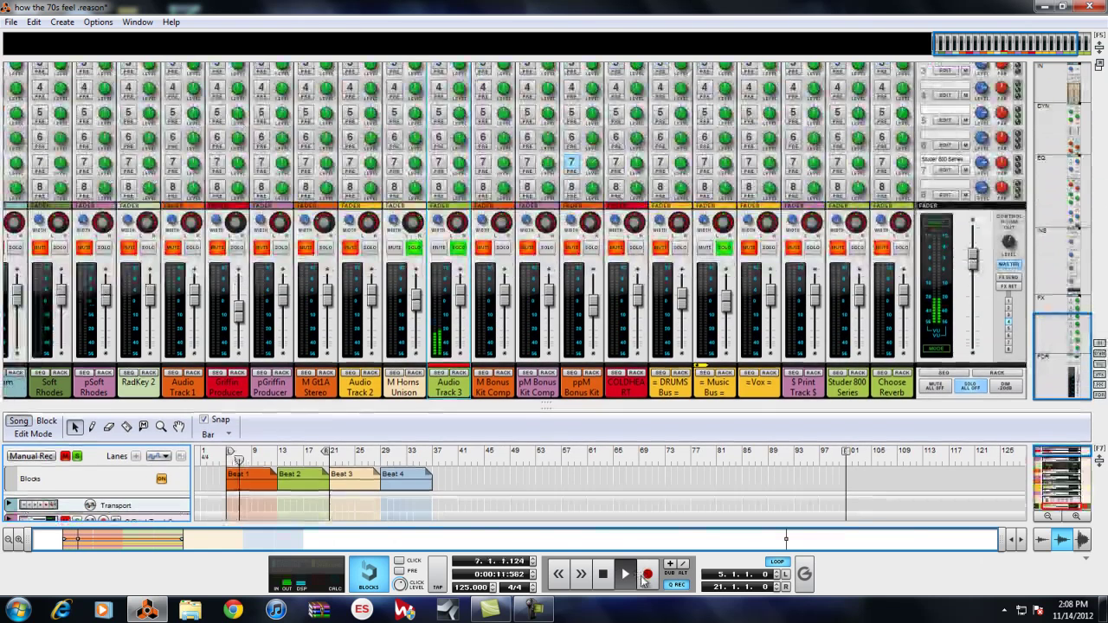
pyautogui.click(679, 248)
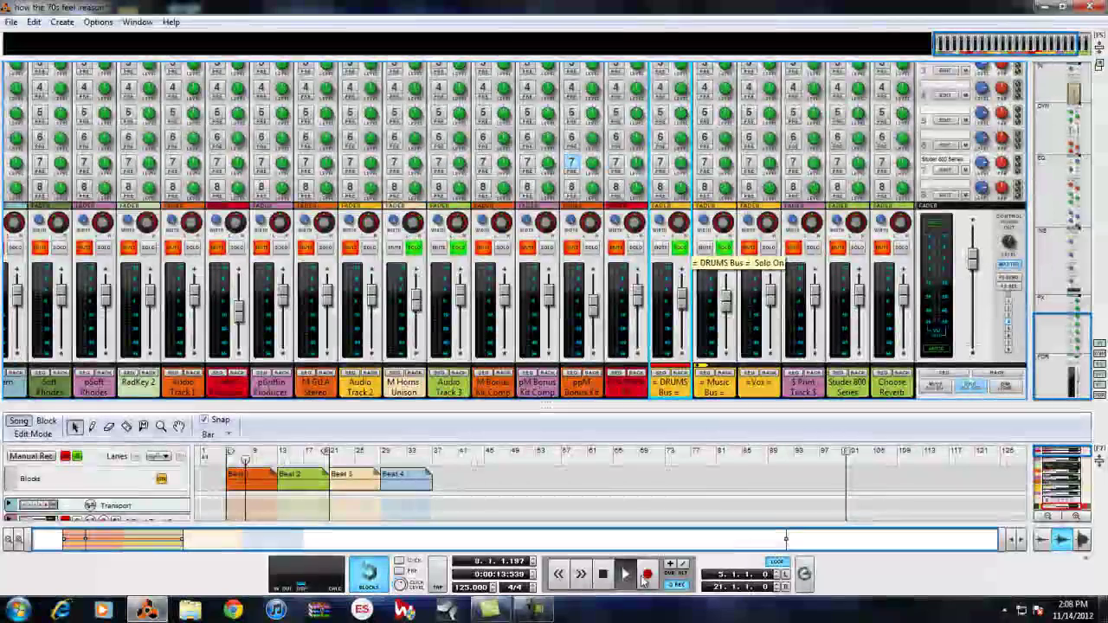
pyautogui.click(724, 249)
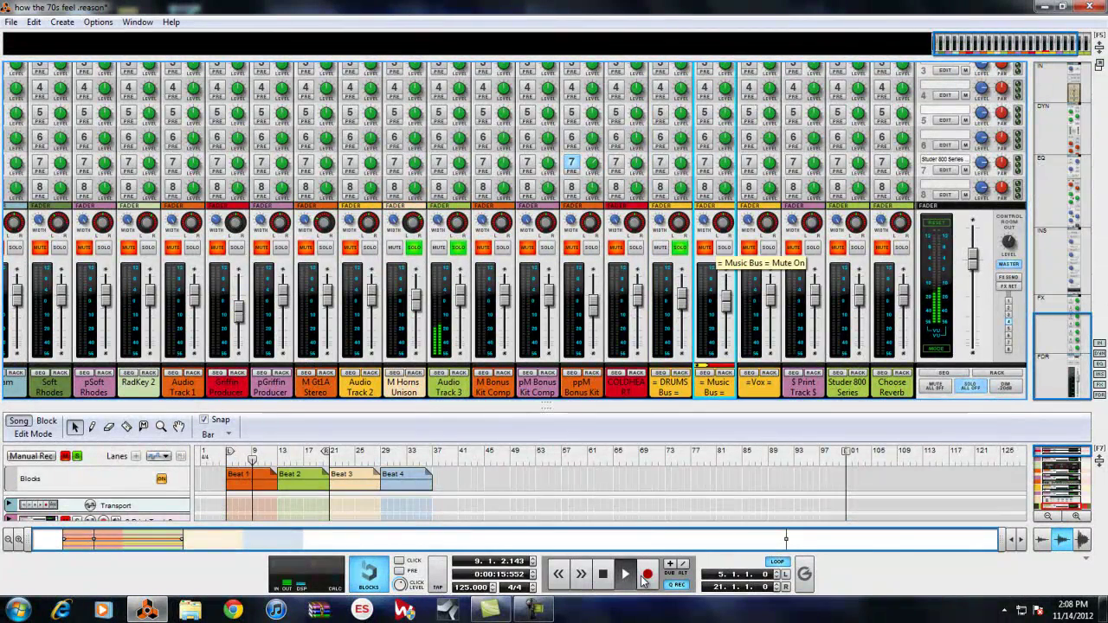
pyautogui.click(679, 248)
pyautogui.click(970, 387)
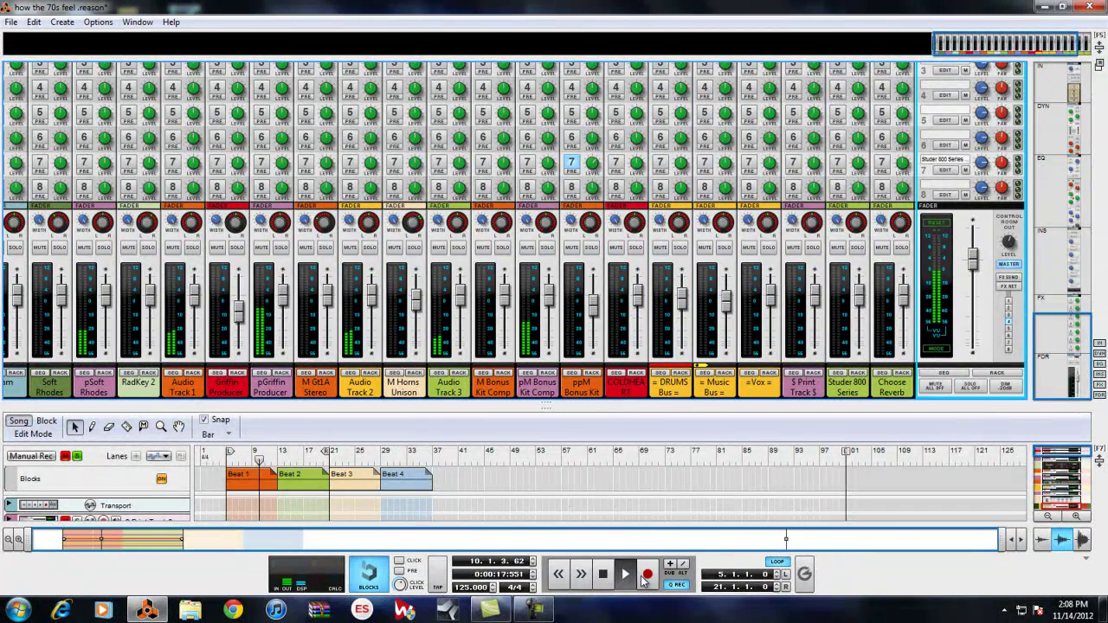
pyautogui.press('space')
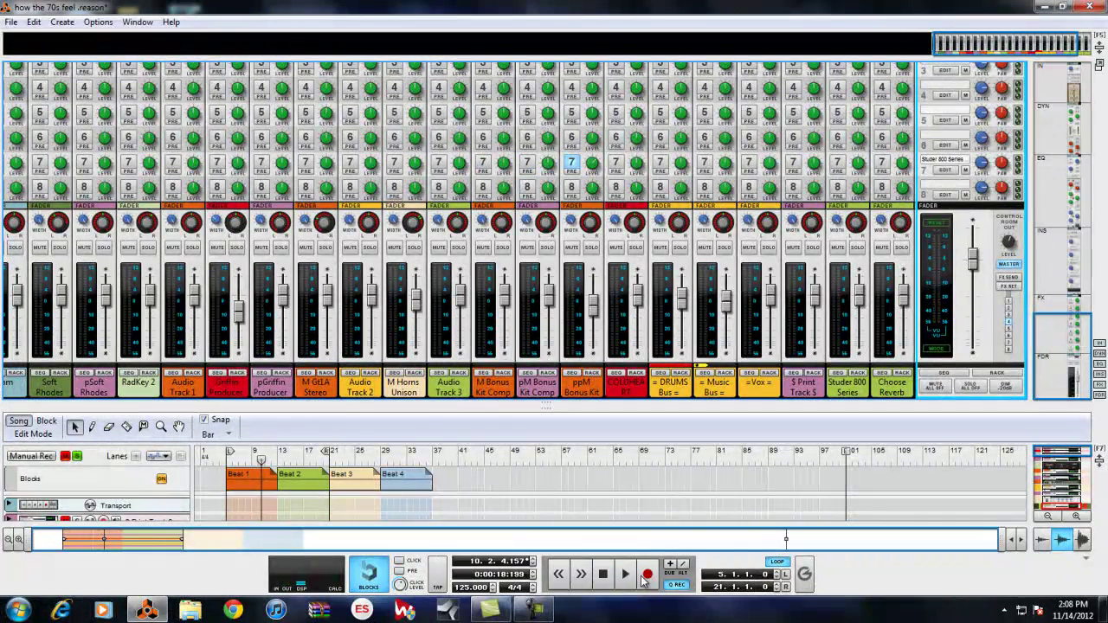
# - Mute the DRUMS Bus and Music Bus channels and play the song from its beginning
pyautogui.click(661, 249)
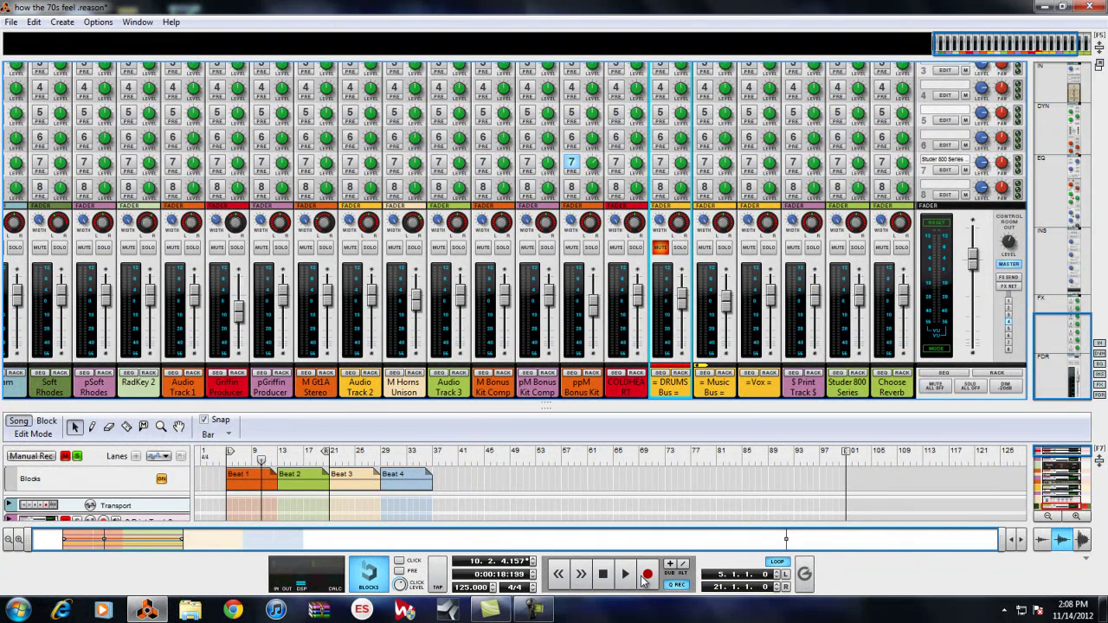
pyautogui.click(706, 249)
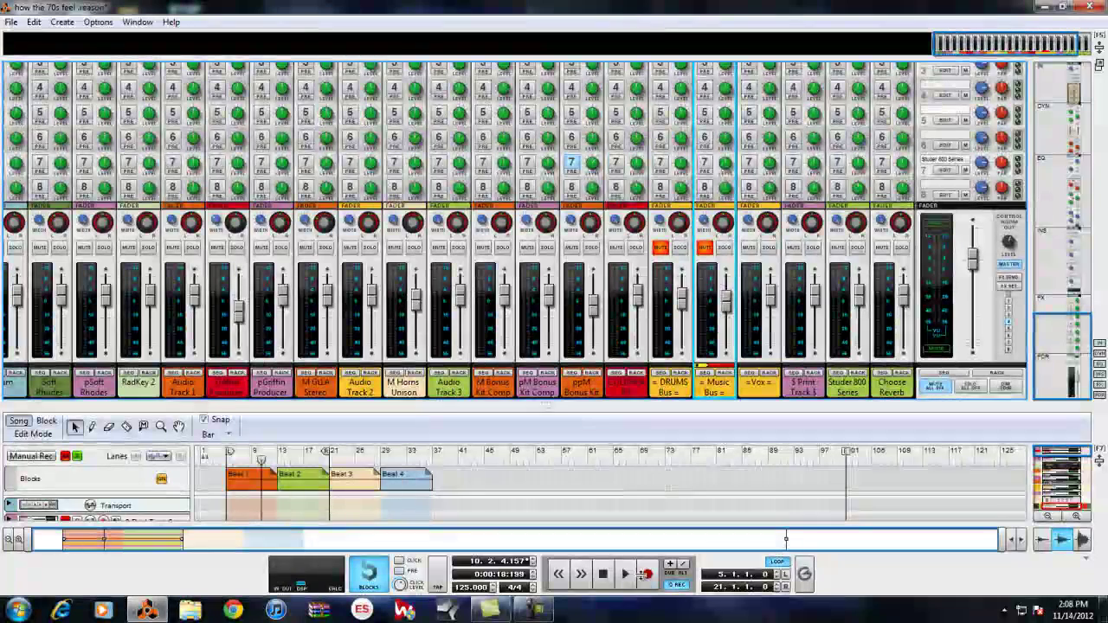
pyautogui.doubleClick(604, 575)
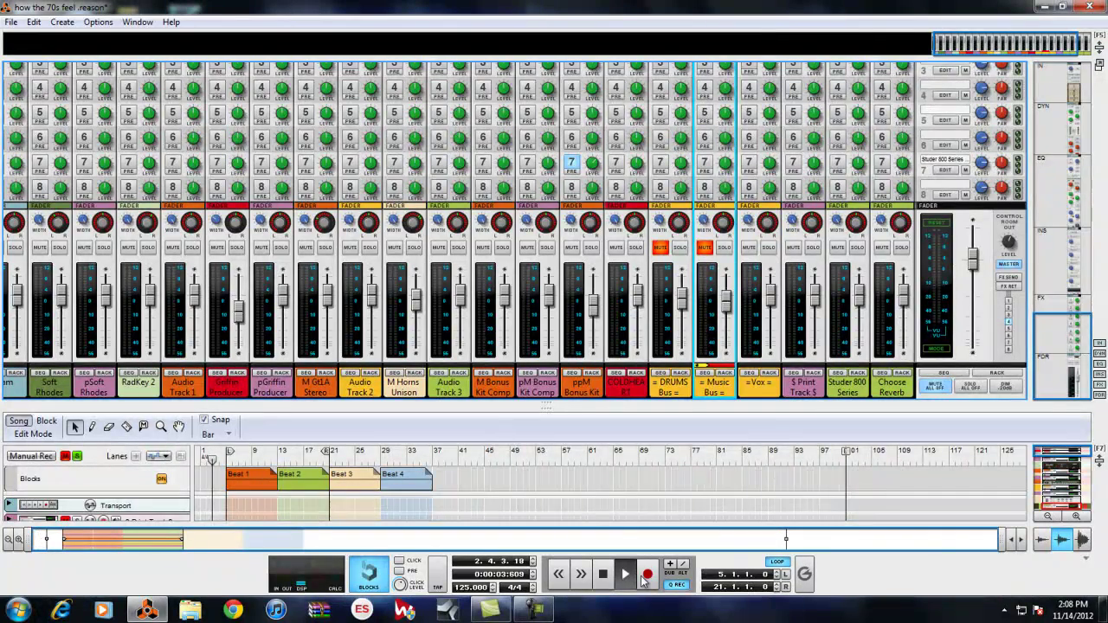
# - Review the recorded audio tracks in the sequencer and mixer during playback, and stop playback
pyautogui.press('F5')
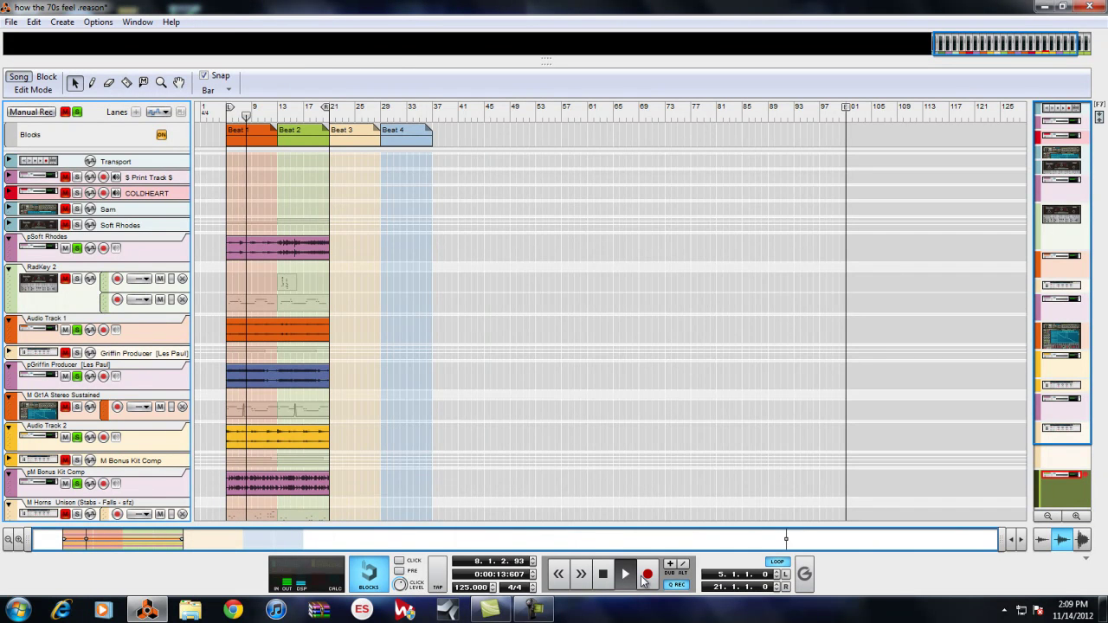
pyautogui.scroll(-3, 642, 580)
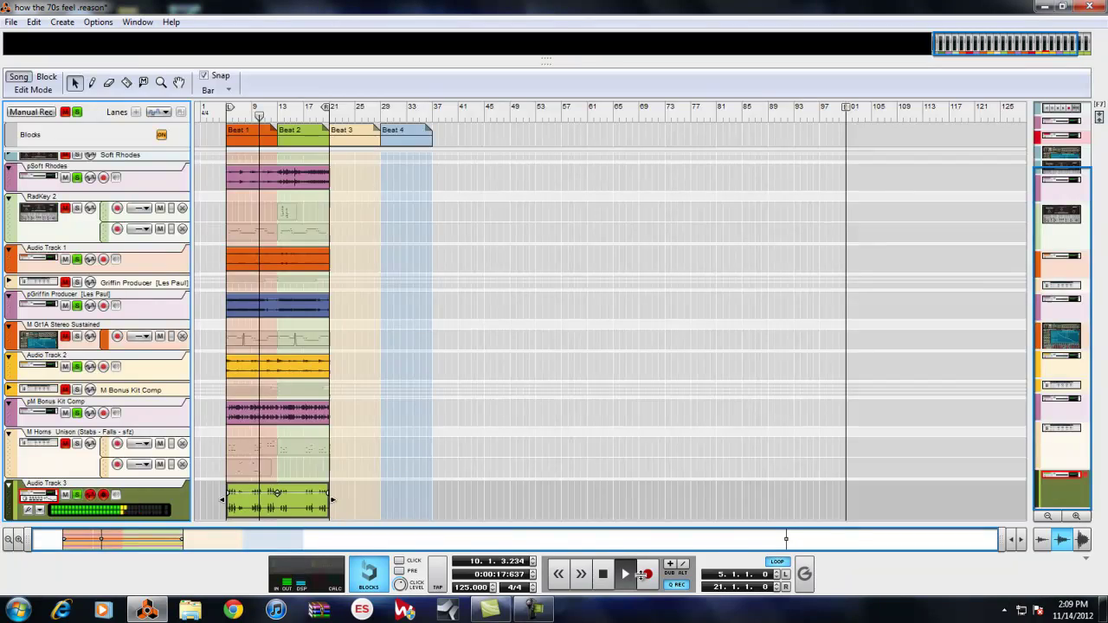
pyautogui.press('F5')
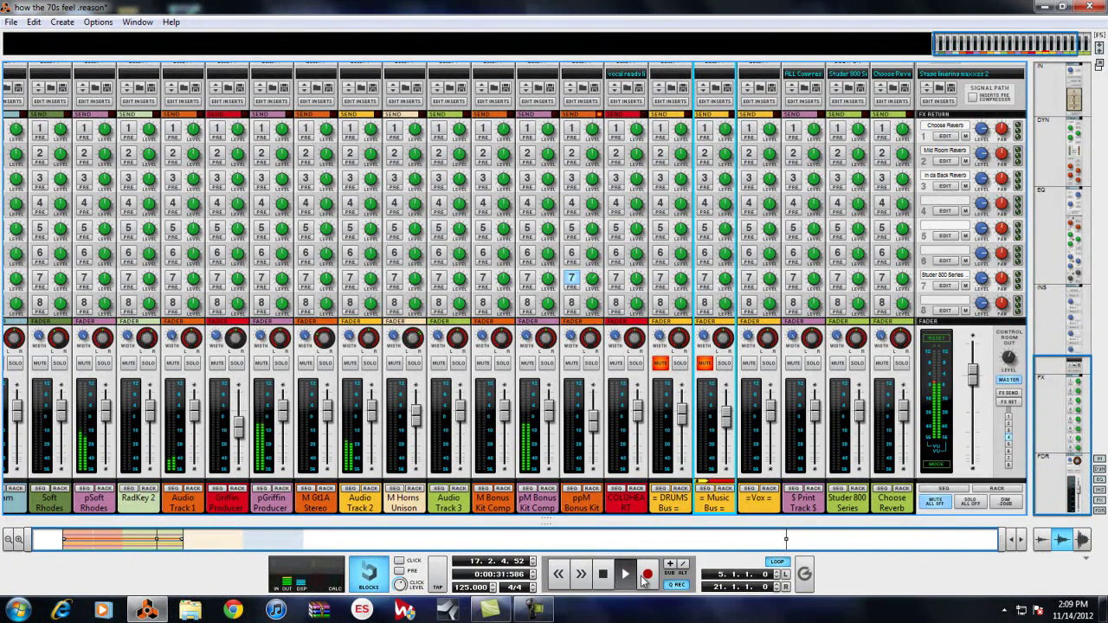
pyautogui.press('space')
pyautogui.press('F10')
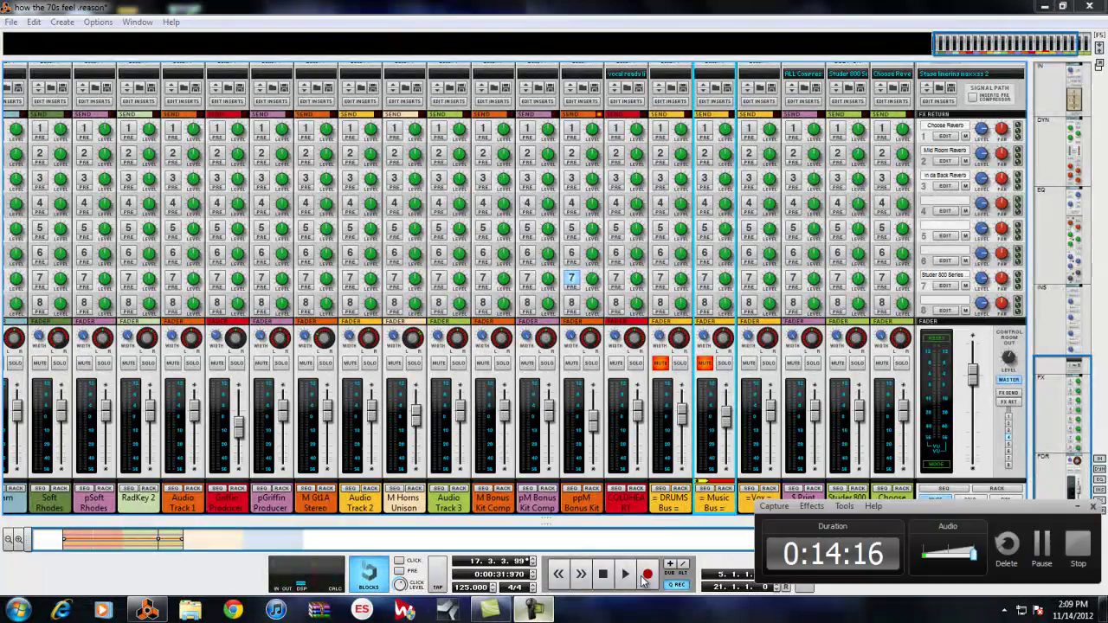